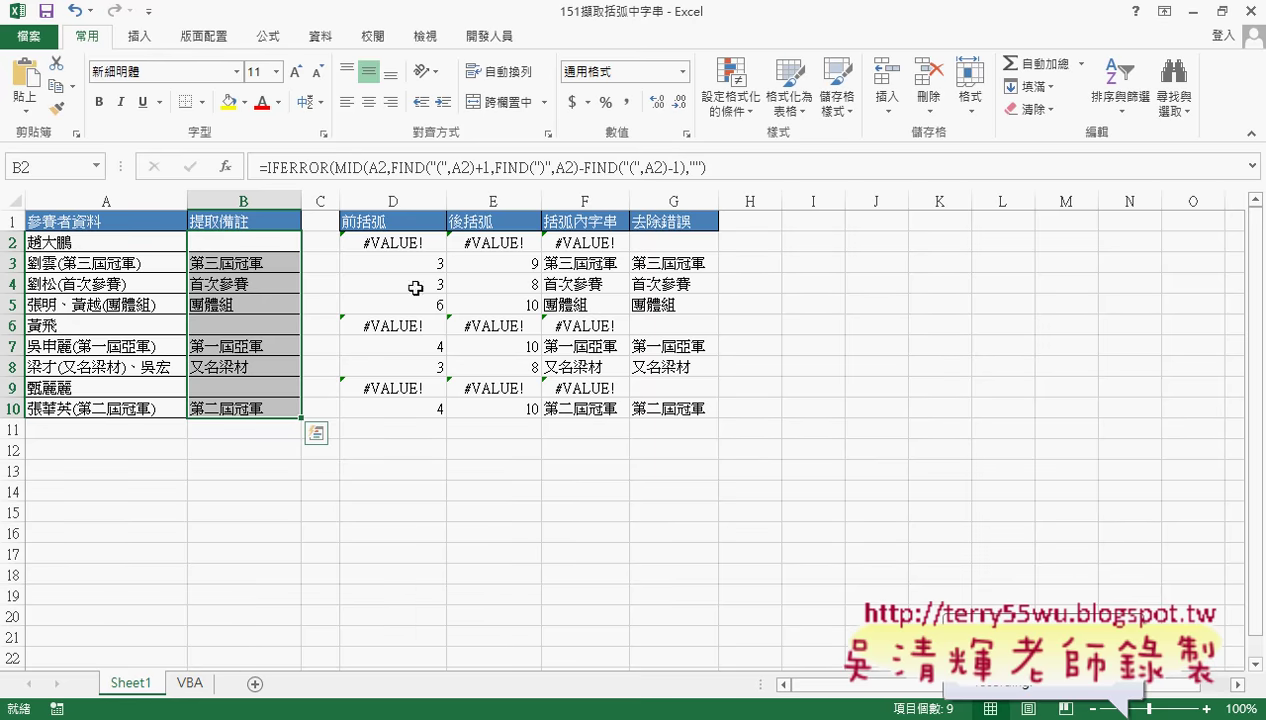
Review the FIND, MID and IFERROR helper formulas in D2–G2 and the combined formula in B2.
click(398, 240)
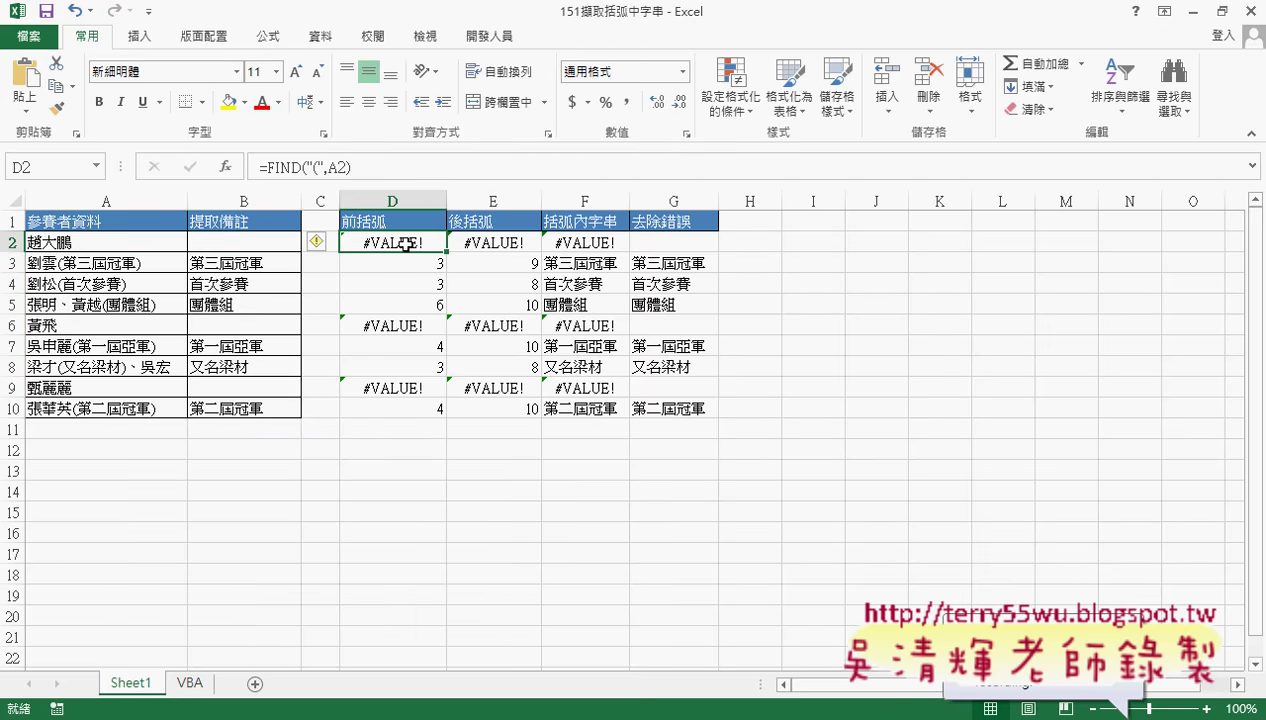
click(497, 246)
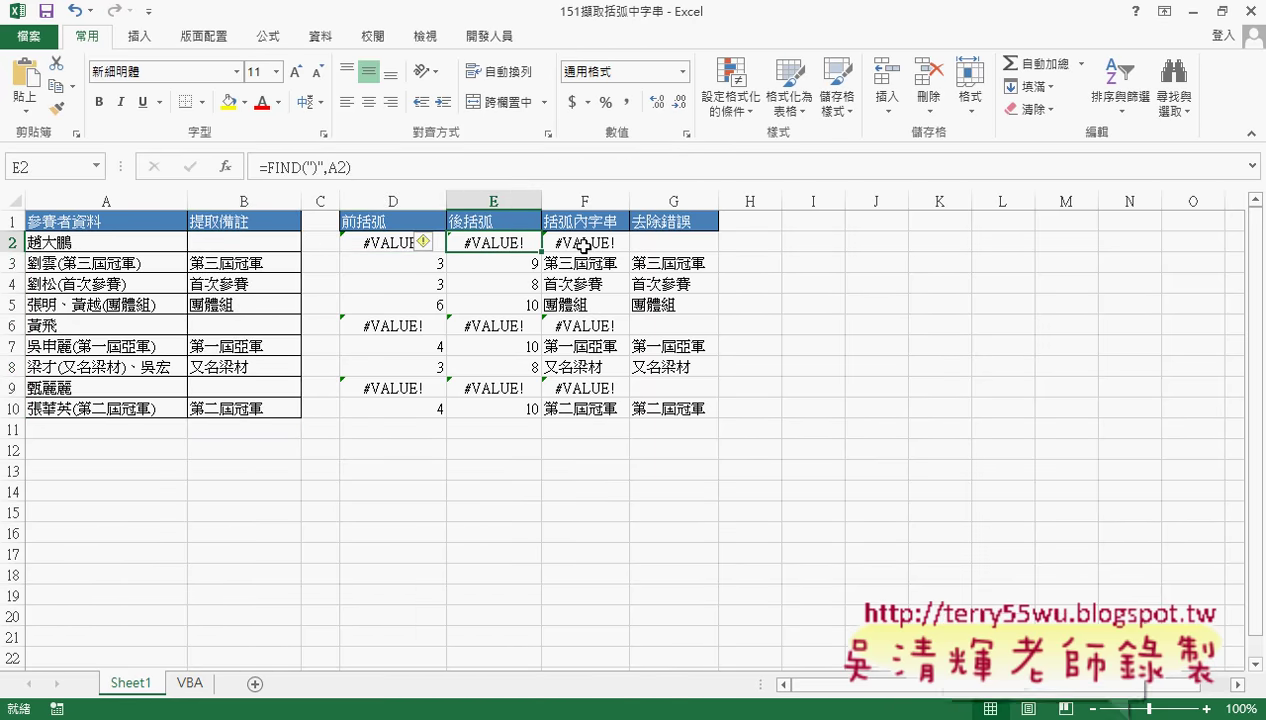
click(583, 244)
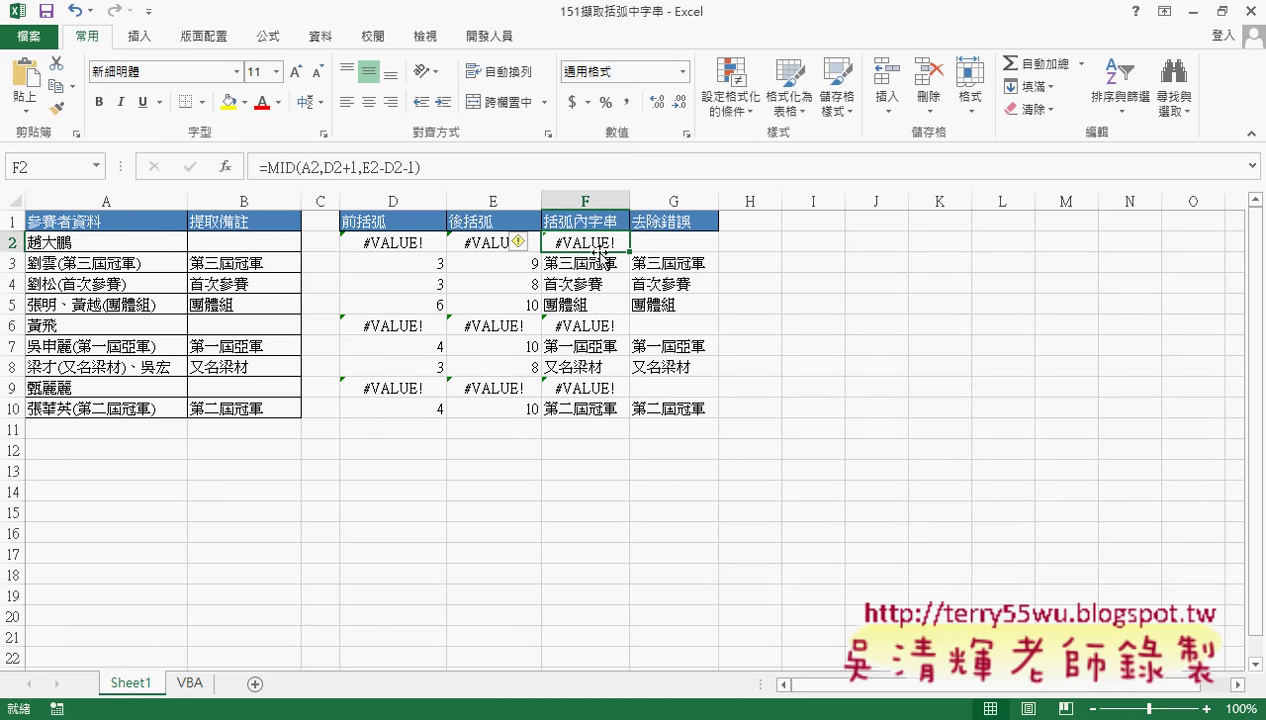
click(250, 242)
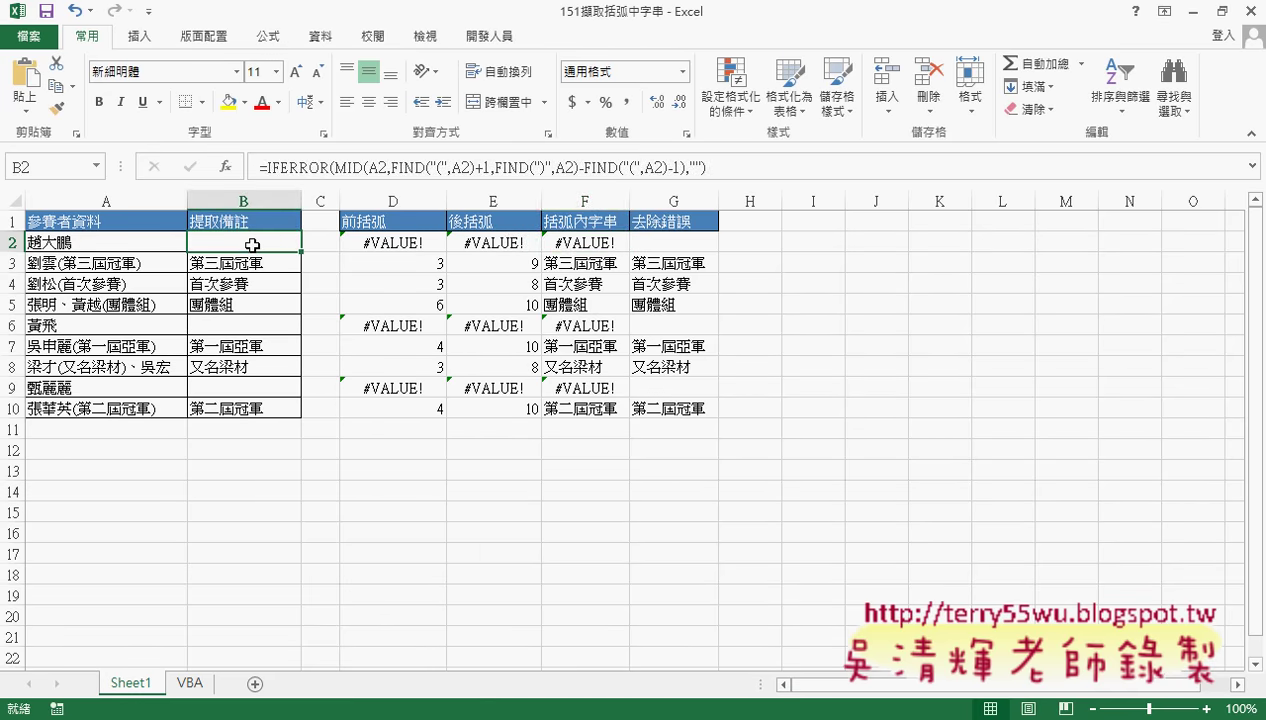
click(592, 242)
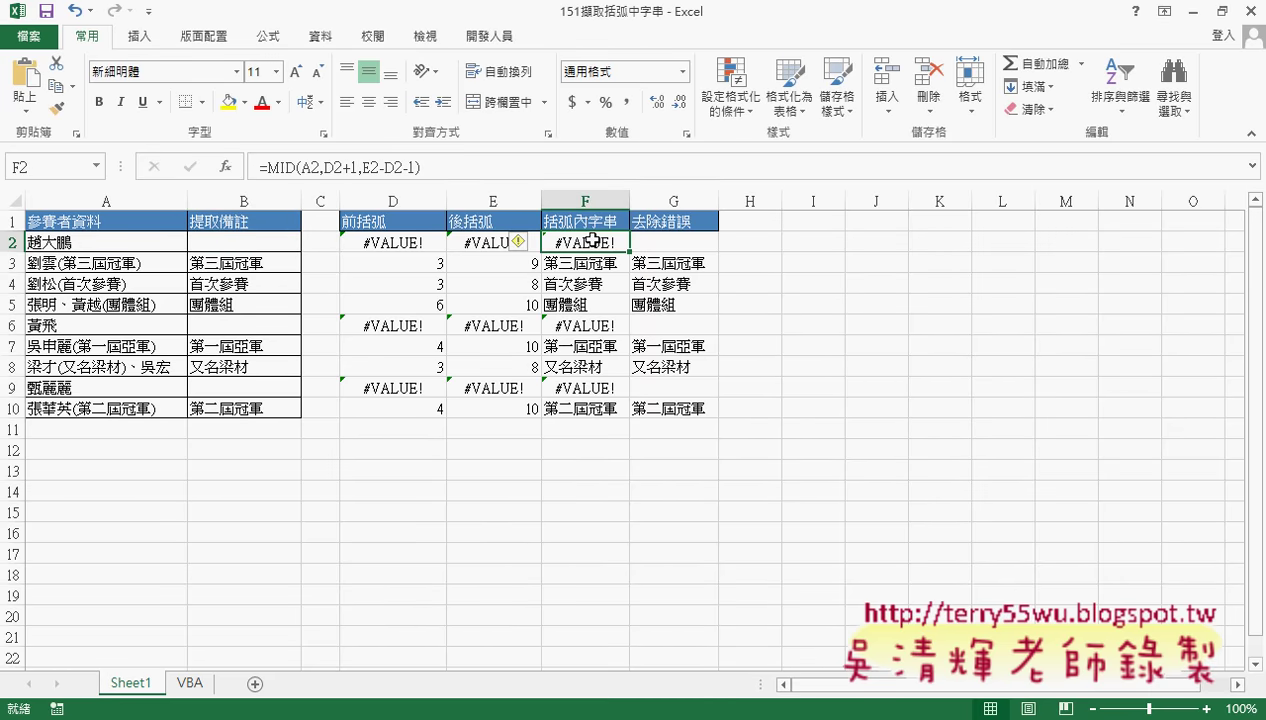
click(645, 242)
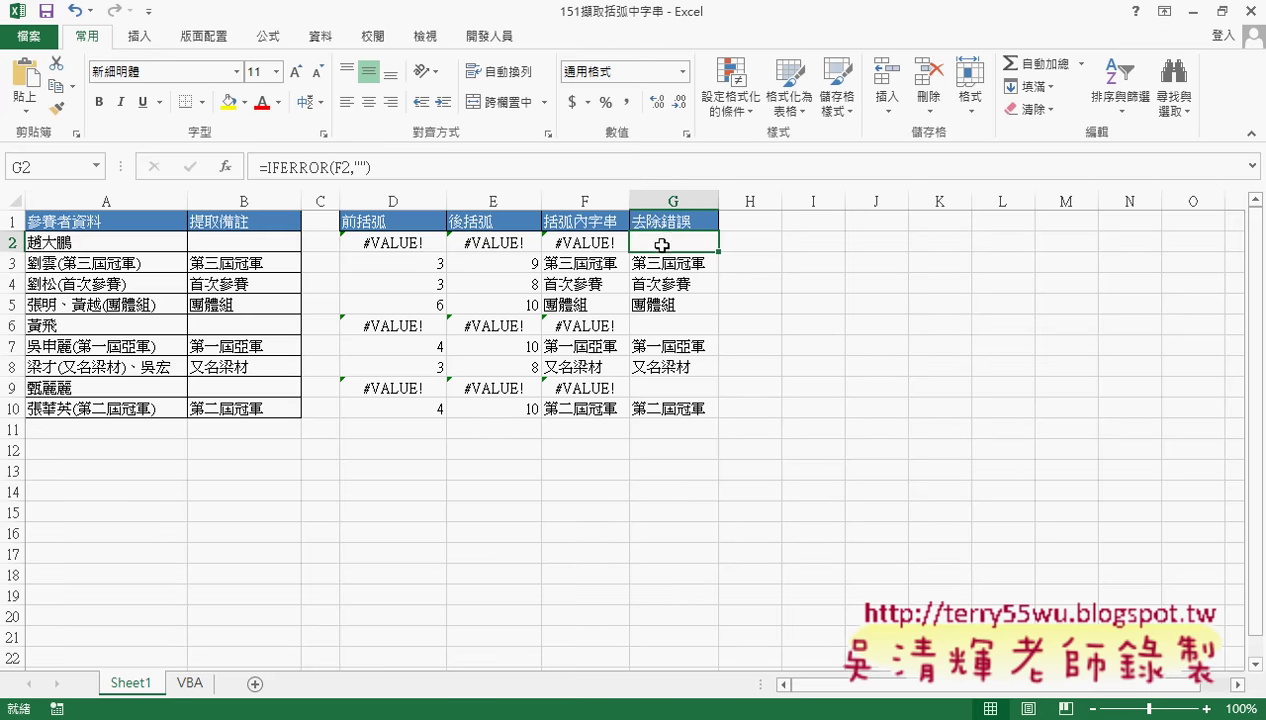
Select helper columns C–F, then D–G, and re-check each helper formula in row 2.
mouse_move(590, 201)
mouse_down()
mouse_move(283, 203)
mouse_move(338, 205)
mouse_up()
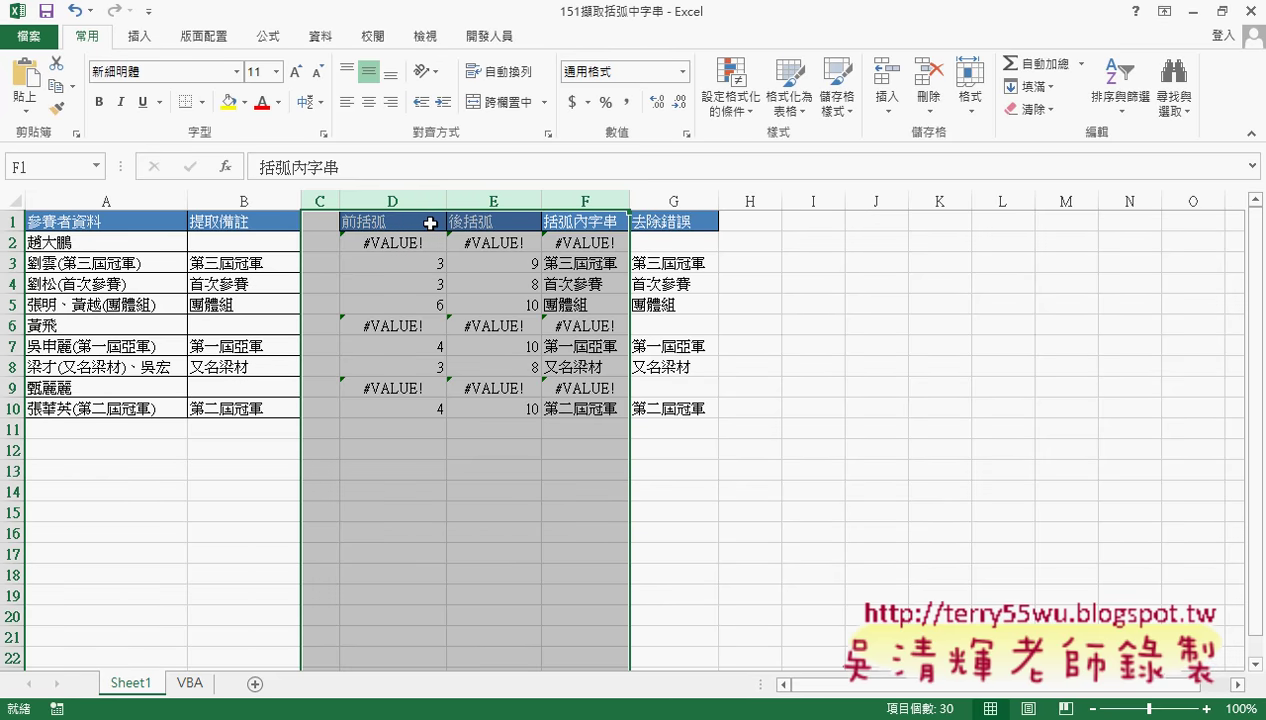
click(230, 241)
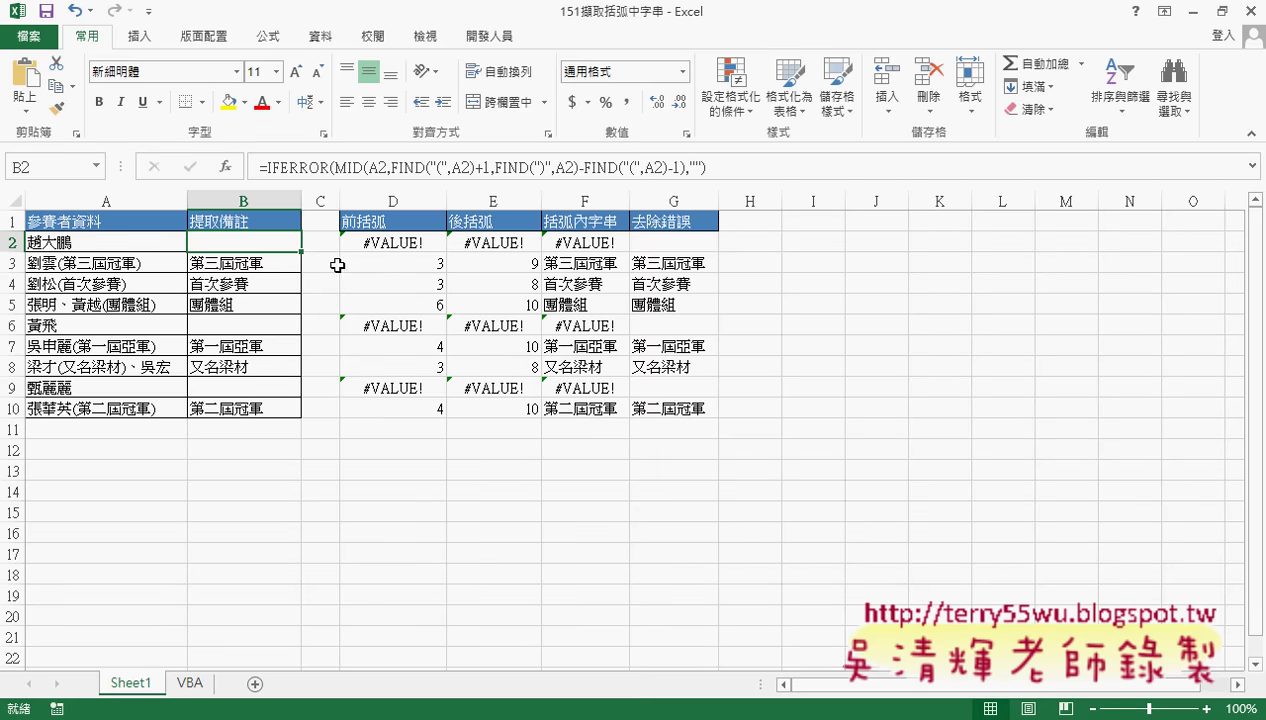
drag(381, 204, 668, 200)
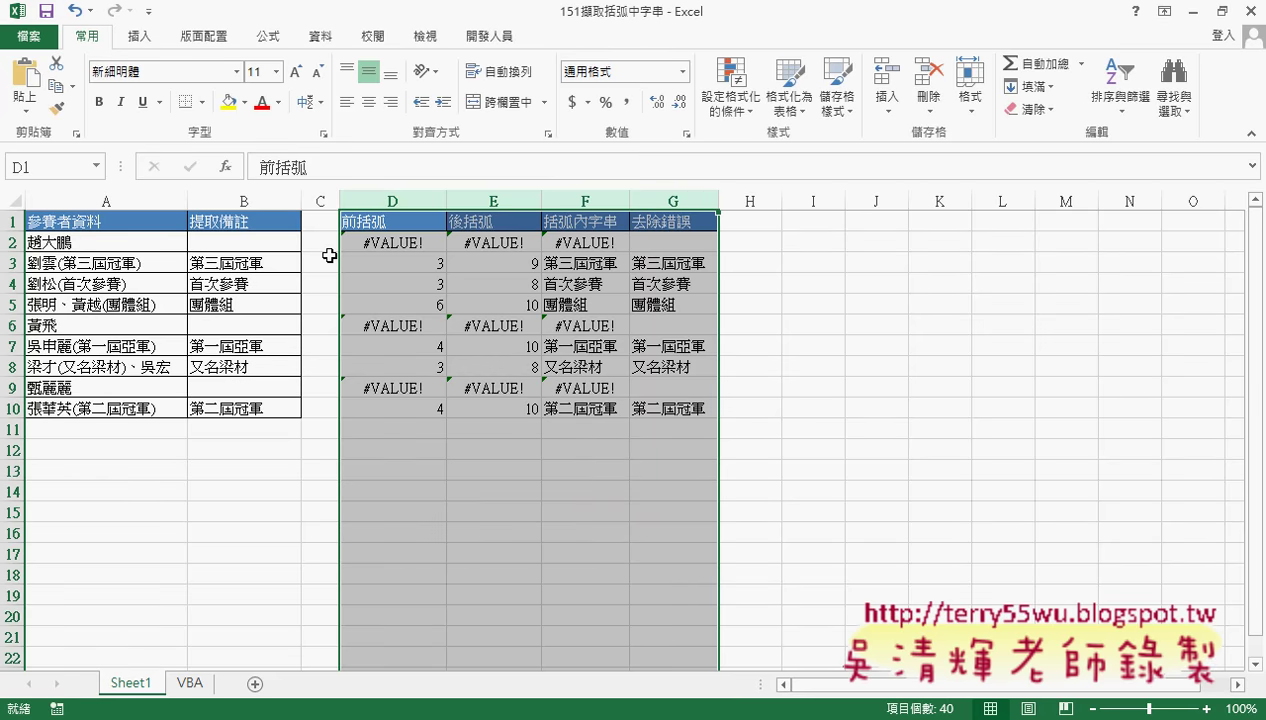
click(375, 242)
click(480, 245)
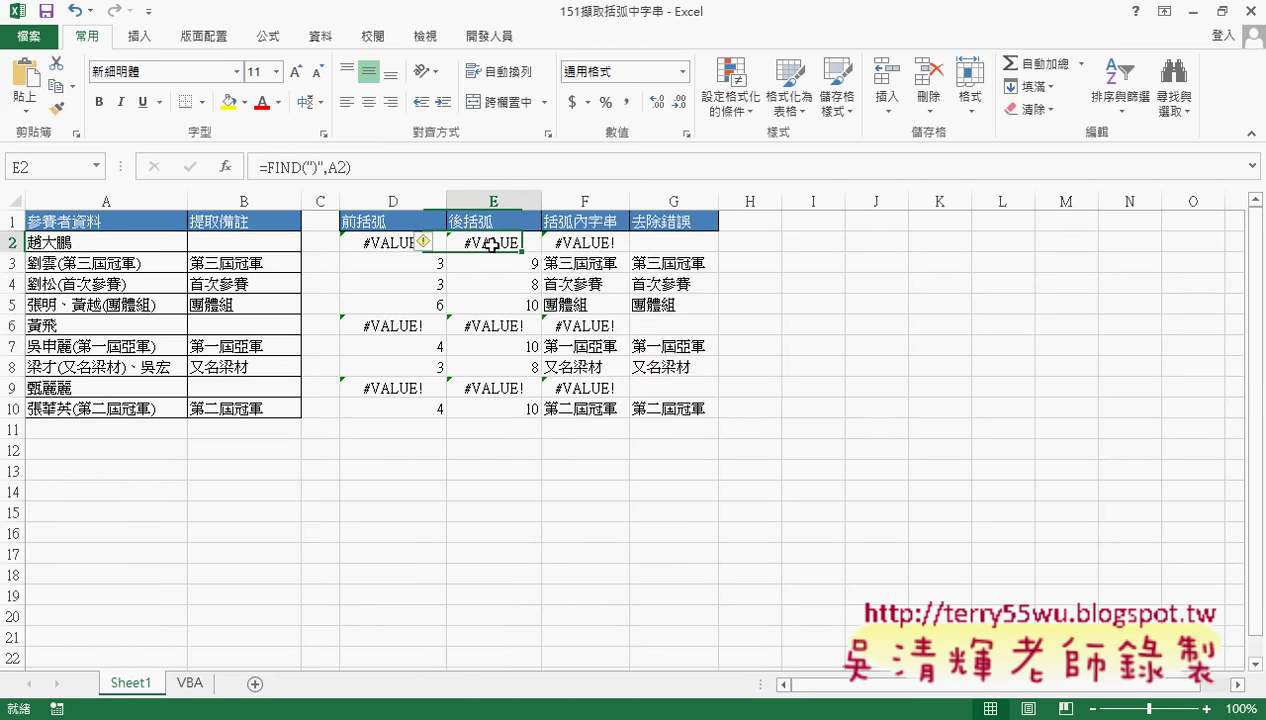
click(601, 240)
click(672, 239)
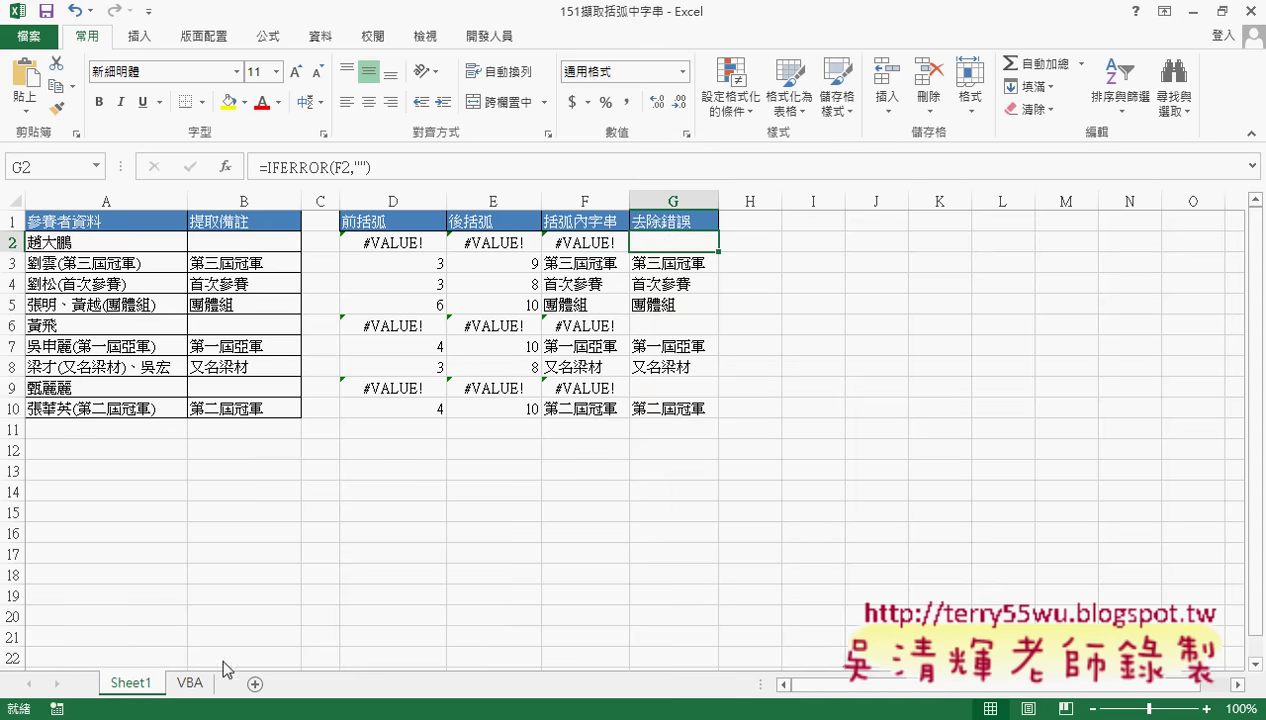
On the VBA sheet, run the formula extraction macro and then clear column B.
click(188, 686)
click(442, 243)
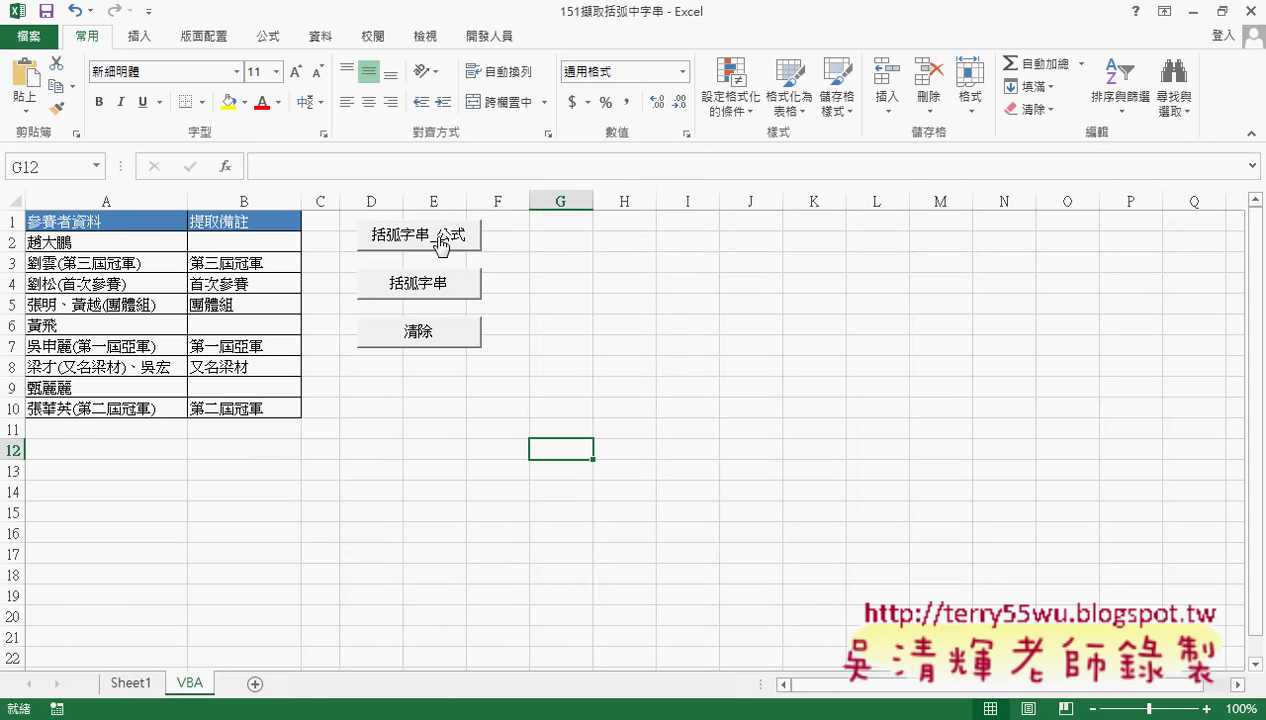
click(456, 345)
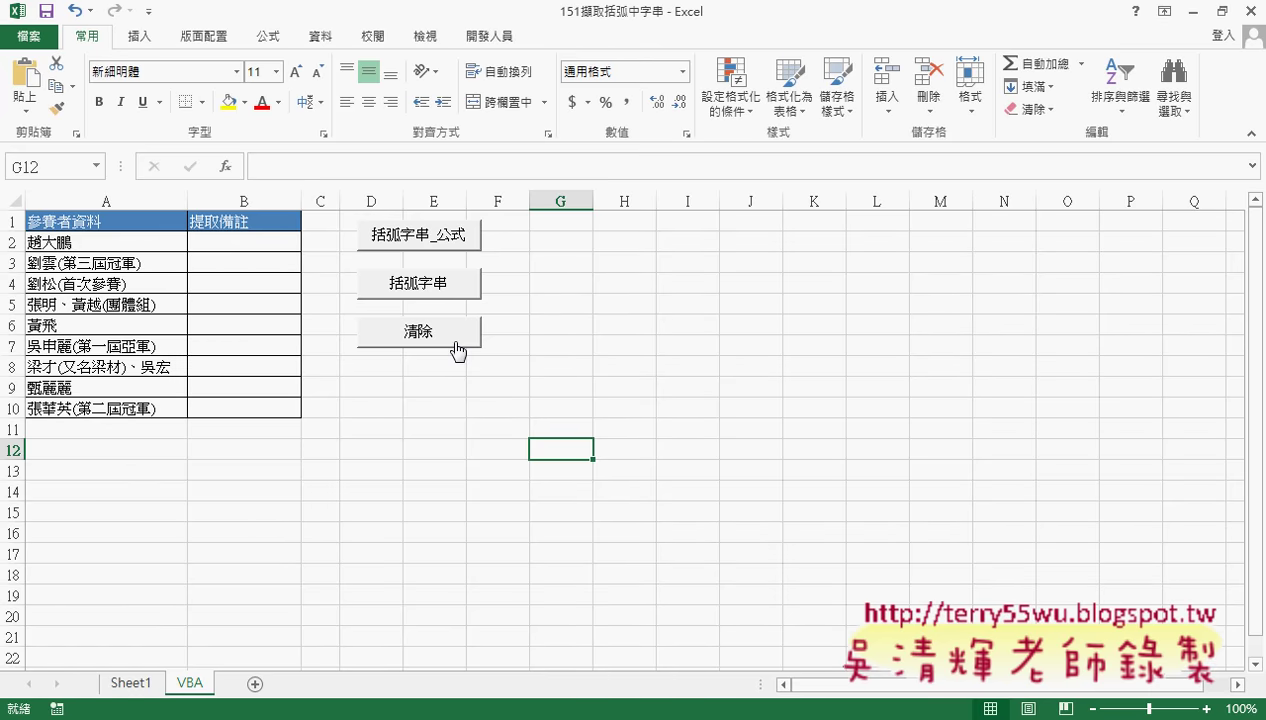
Enter =括弧字串函數(A2) in B2 from the User Defined category and fill it down column B.
click(258, 245)
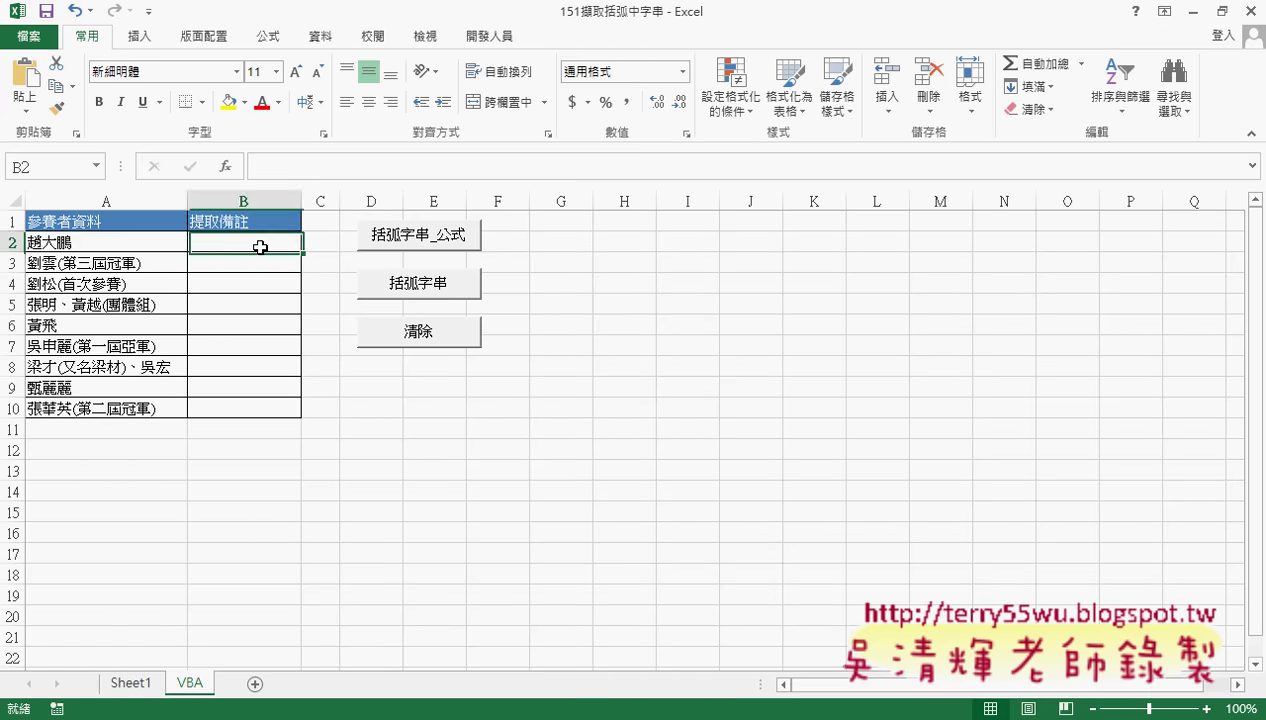
click(226, 166)
click(884, 226)
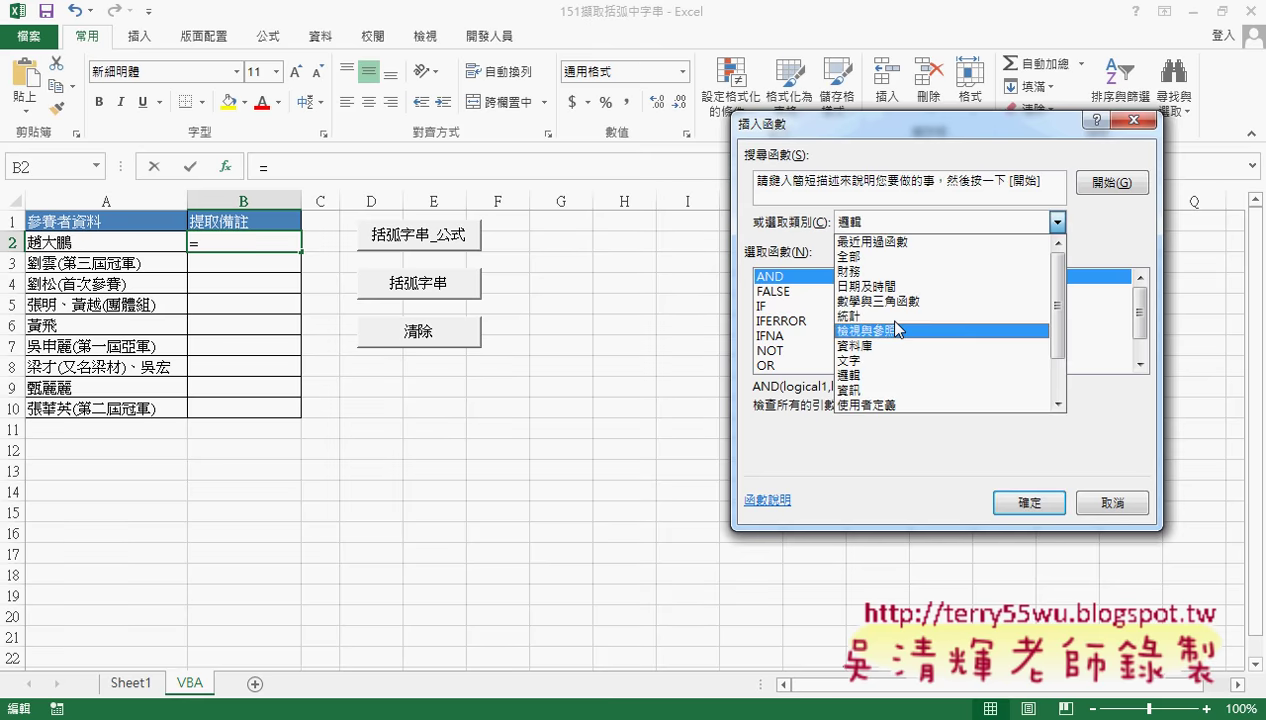
click(886, 405)
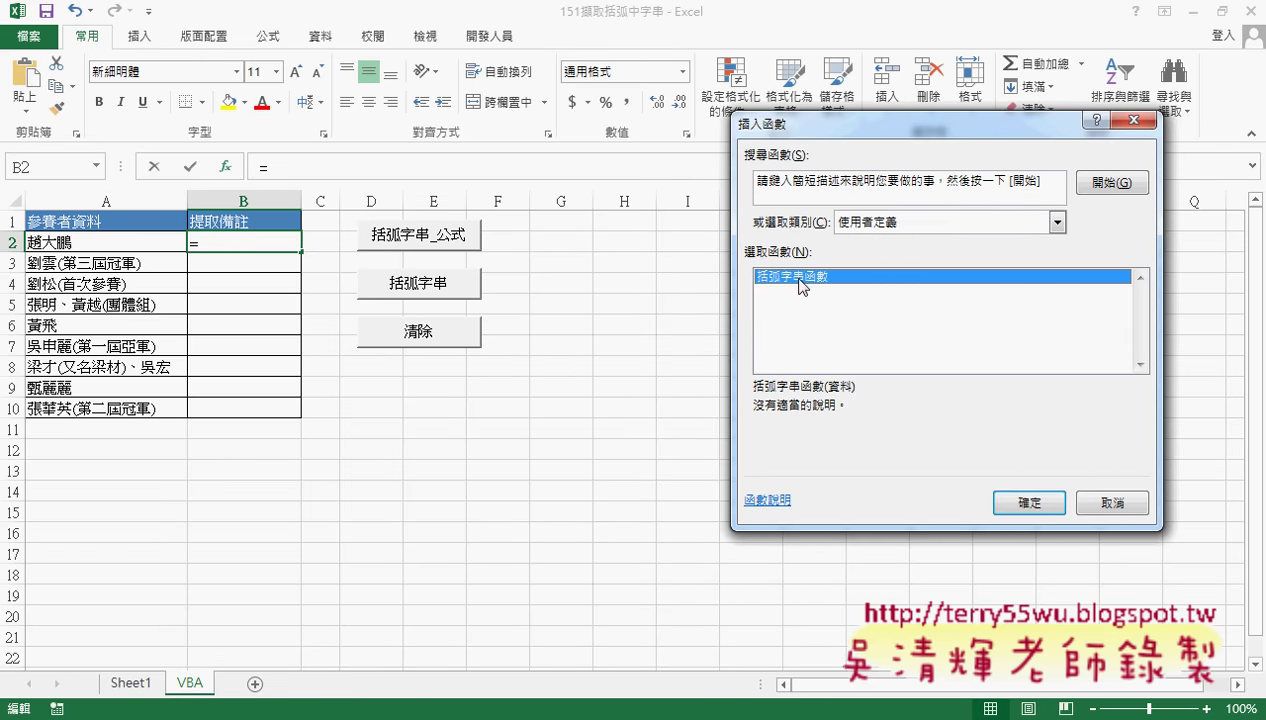
click(1019, 506)
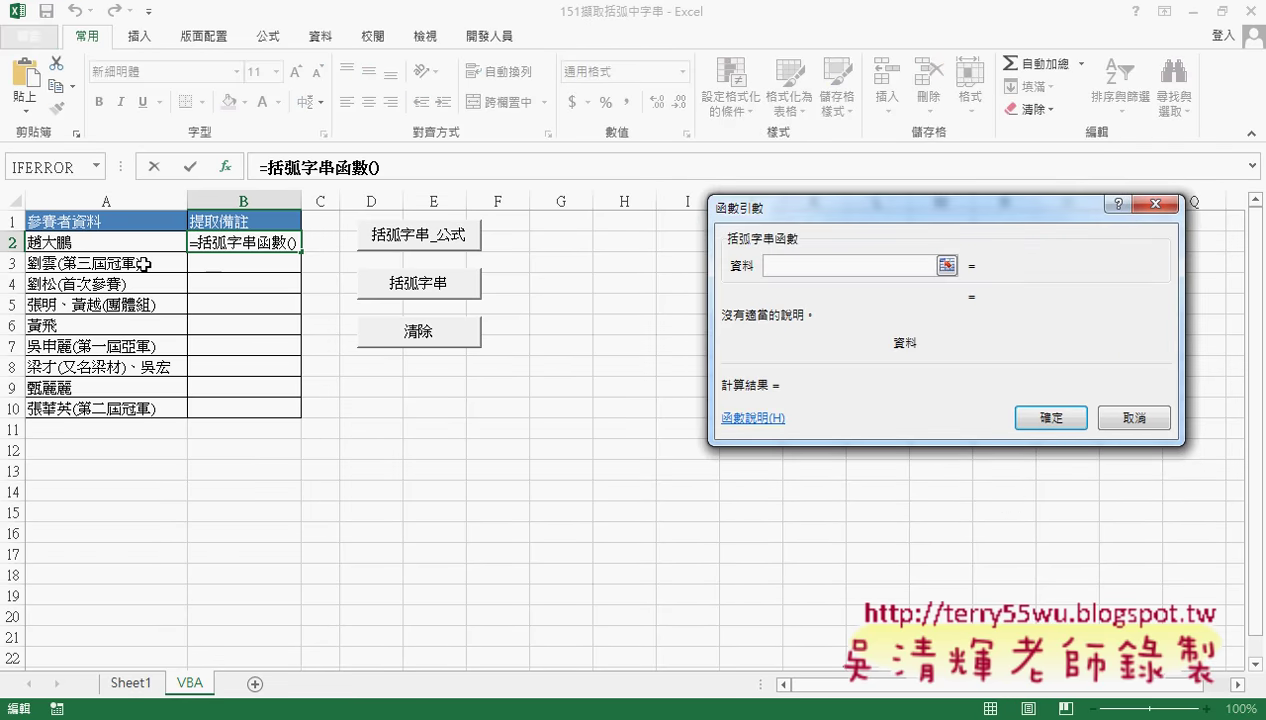
click(122, 243)
click(1051, 417)
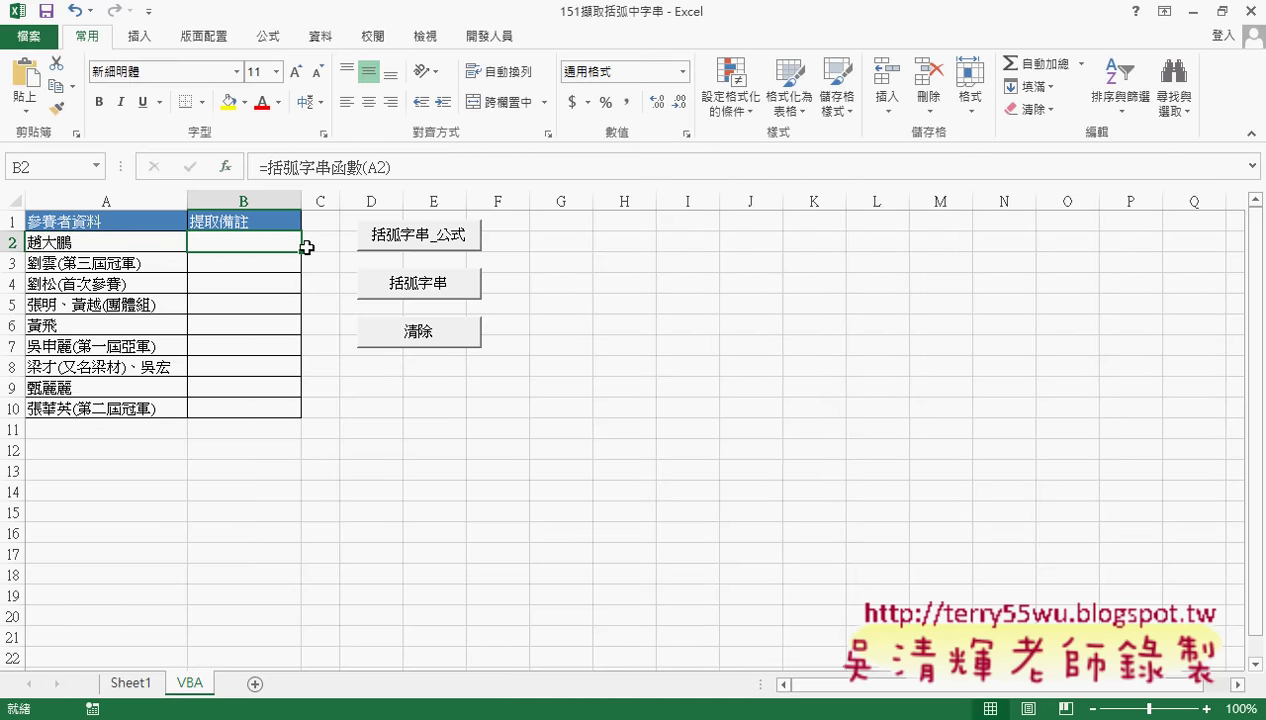
drag(300, 251, 306, 416)
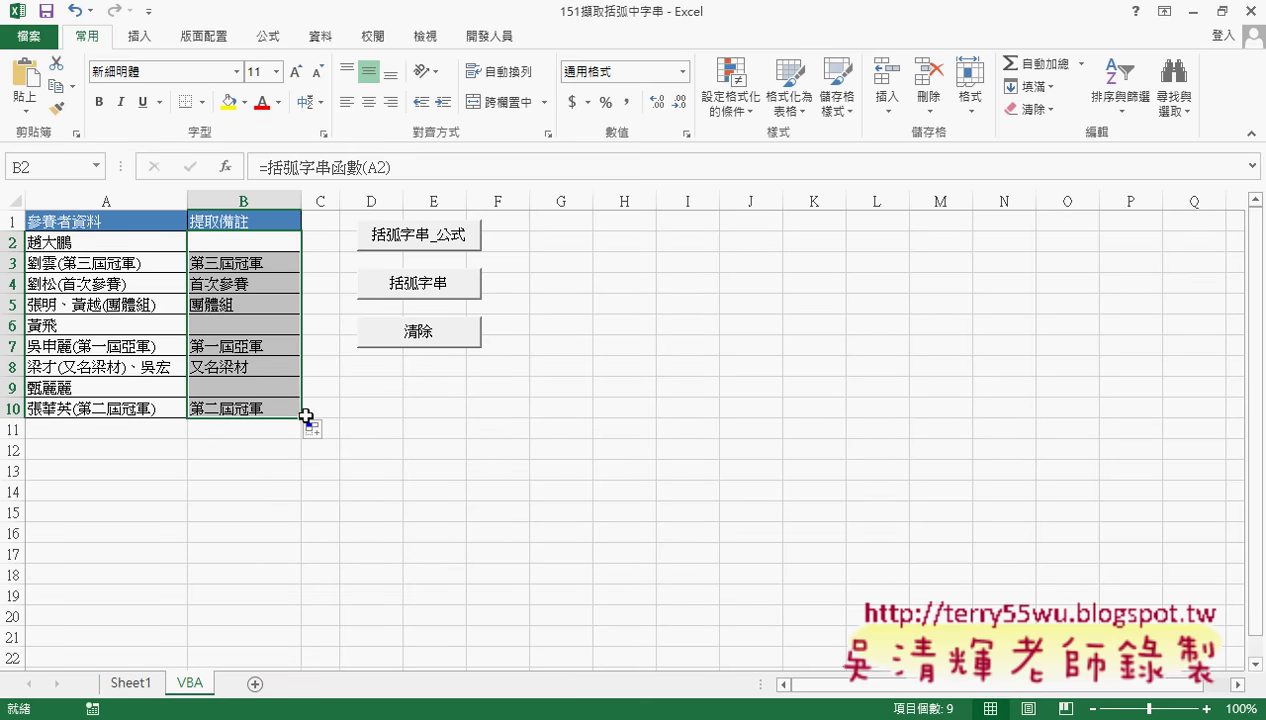
Switch to the 開發人員 (Developer) ribbon tab.
click(491, 37)
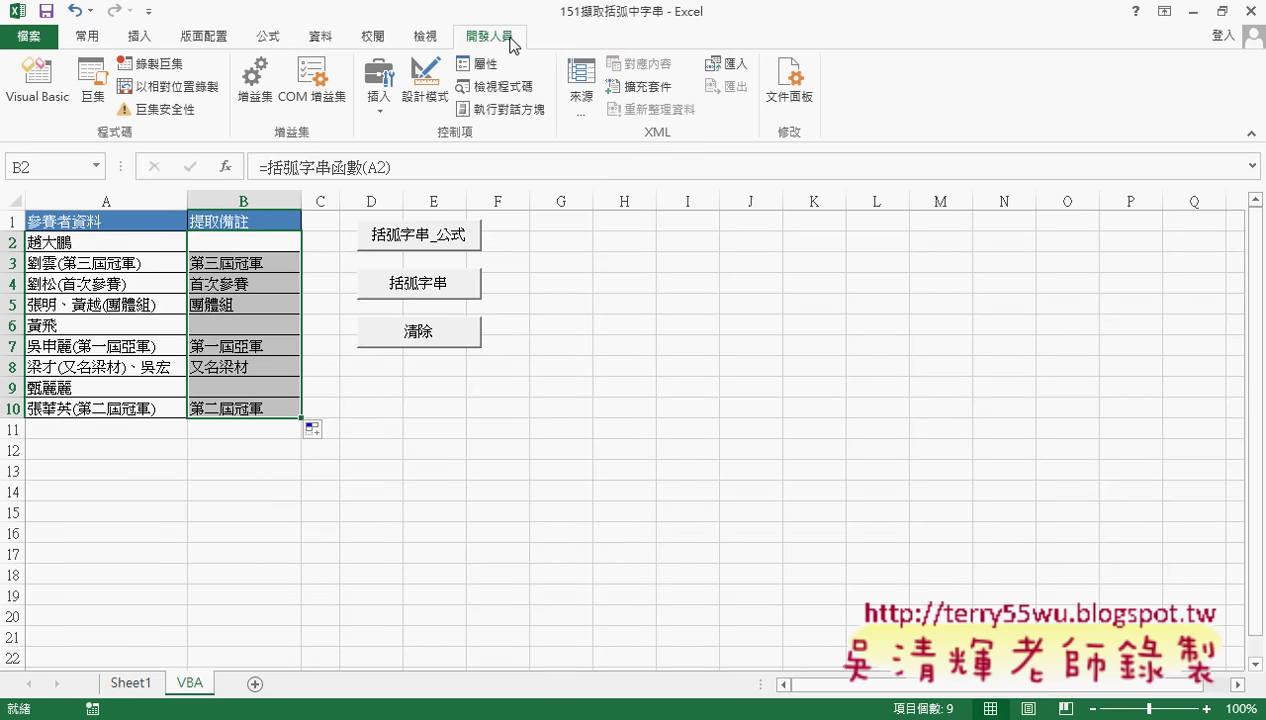
Delete B2:B10, run the 括弧字串 macro, then run 清除 to empty column B.
key(Delete)
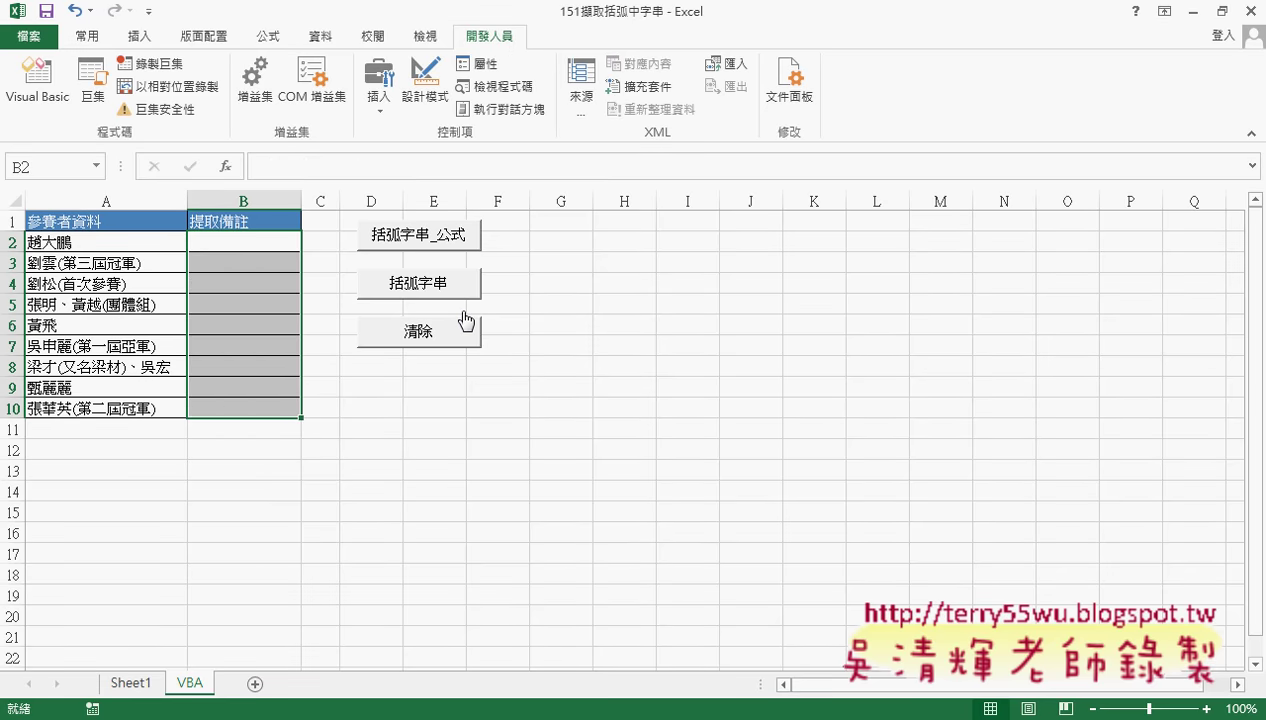
click(540, 350)
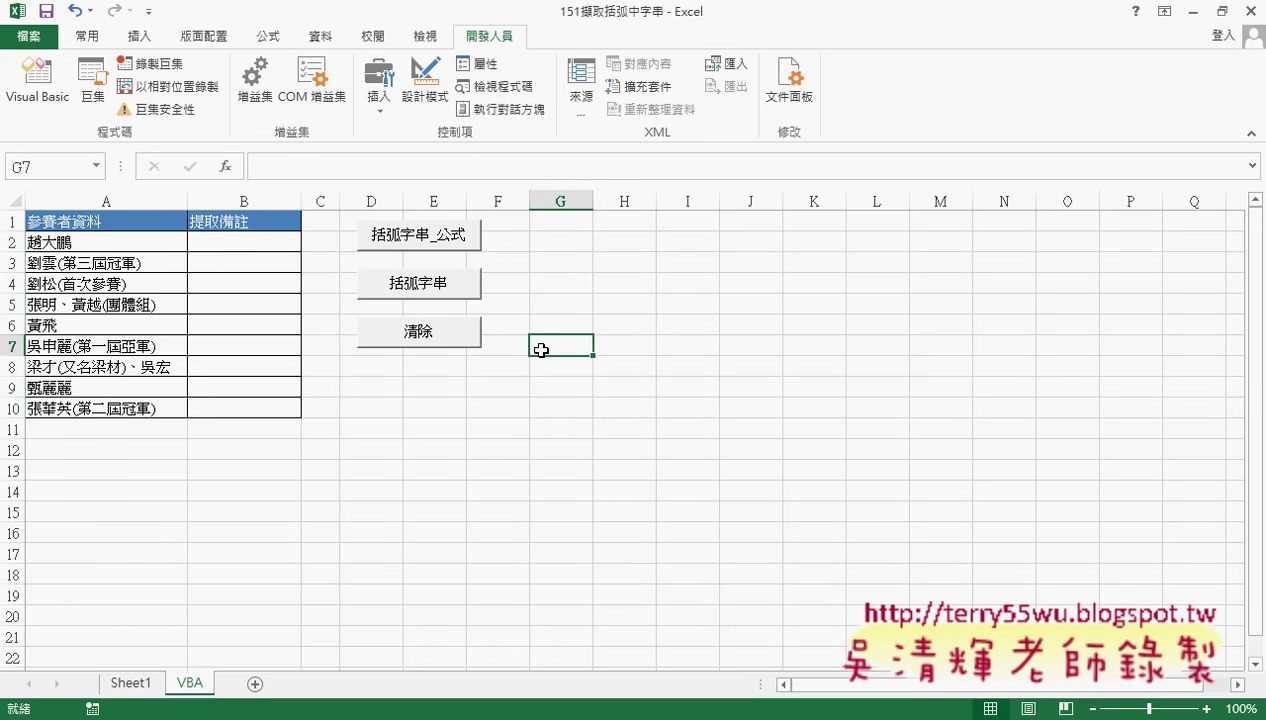
click(428, 287)
click(432, 331)
drag(186, 293, 182, 430)
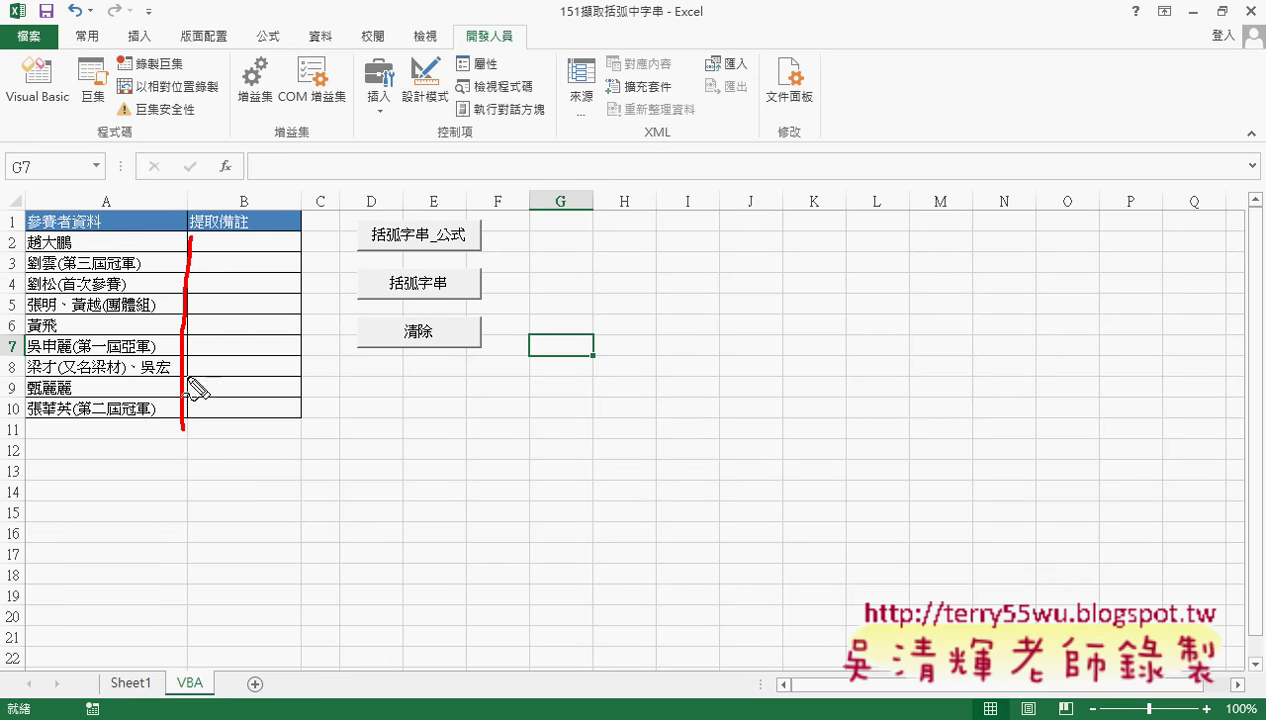
mouse_move(190, 237)
mouse_down()
mouse_move(303, 238)
mouse_move(302, 402)
mouse_move(173, 428)
mouse_up()
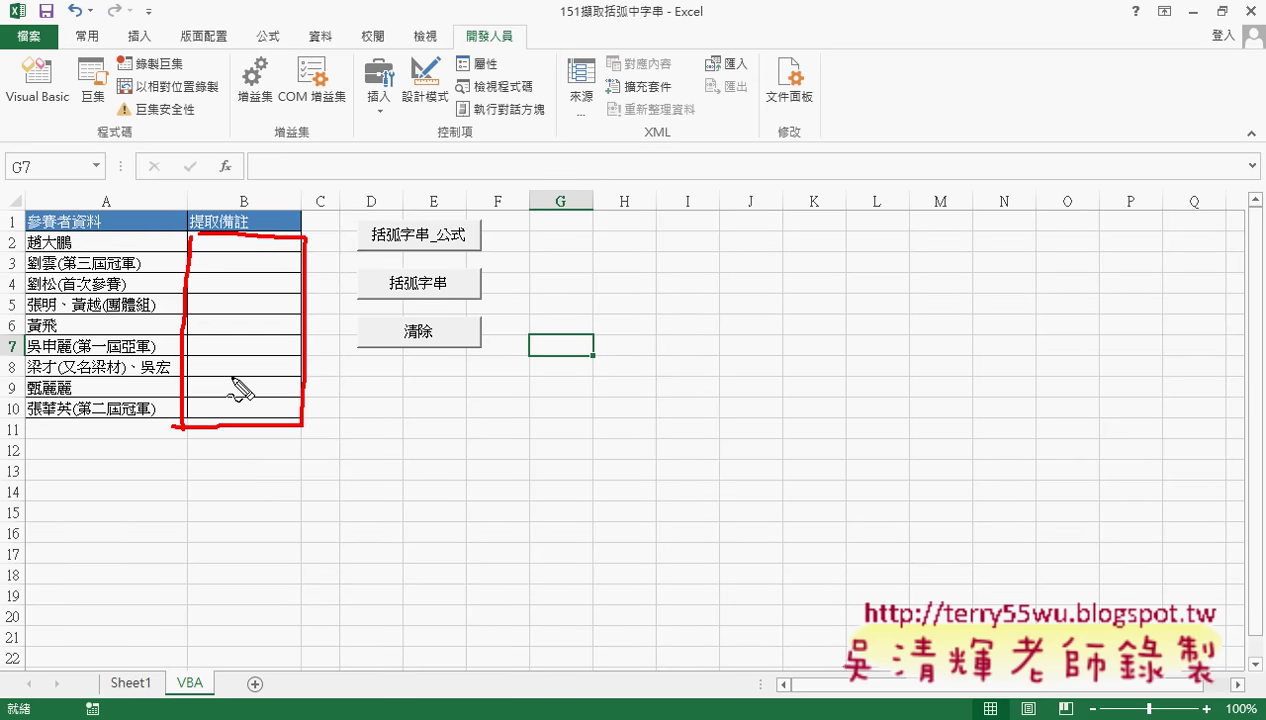
drag(301, 241, 338, 236)
drag(345, 228, 350, 237)
drag(32, 230, 12, 256)
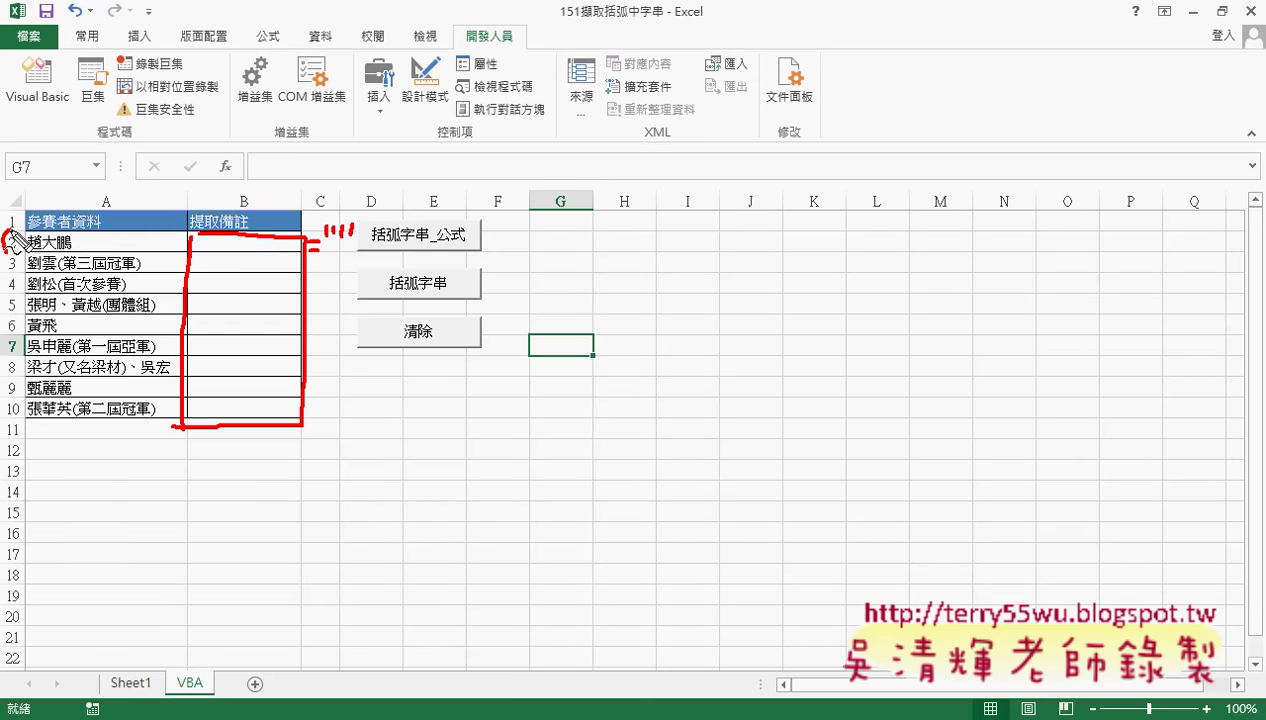
drag(20, 398, 20, 426)
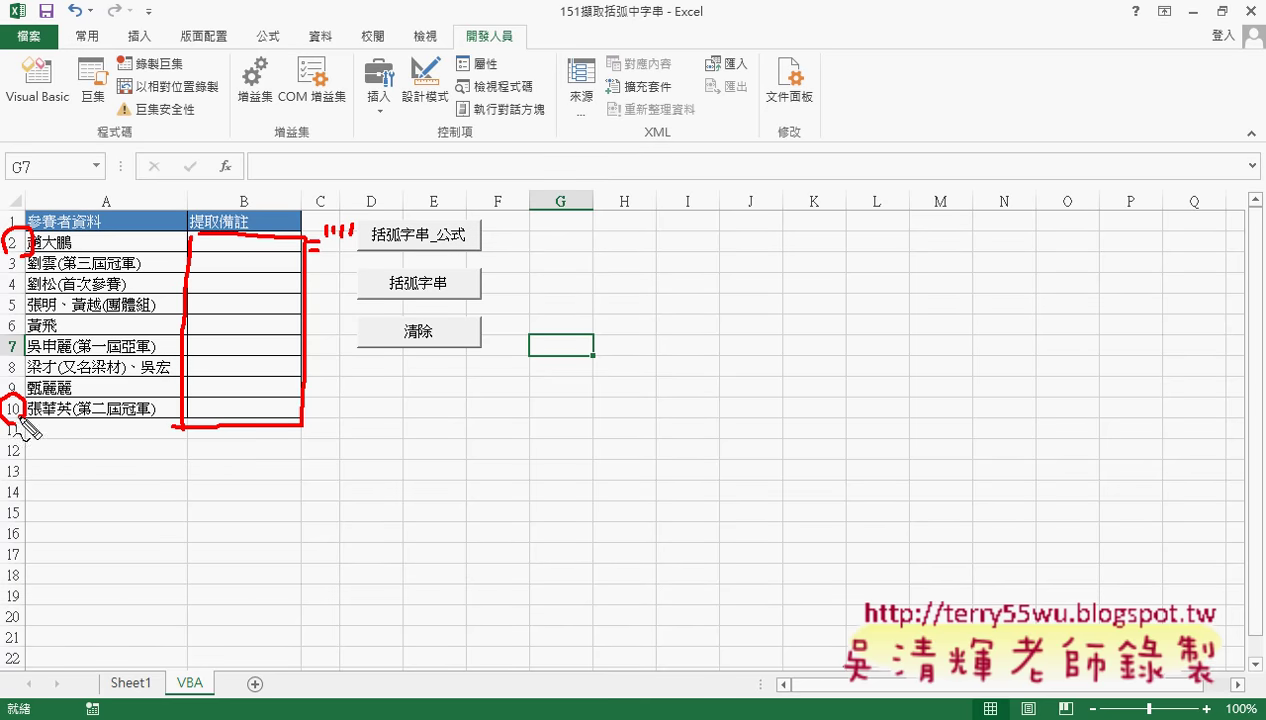
mouse_move(236, 170)
mouse_down()
mouse_move(240, 212)
mouse_move(254, 210)
mouse_move(248, 239)
mouse_up()
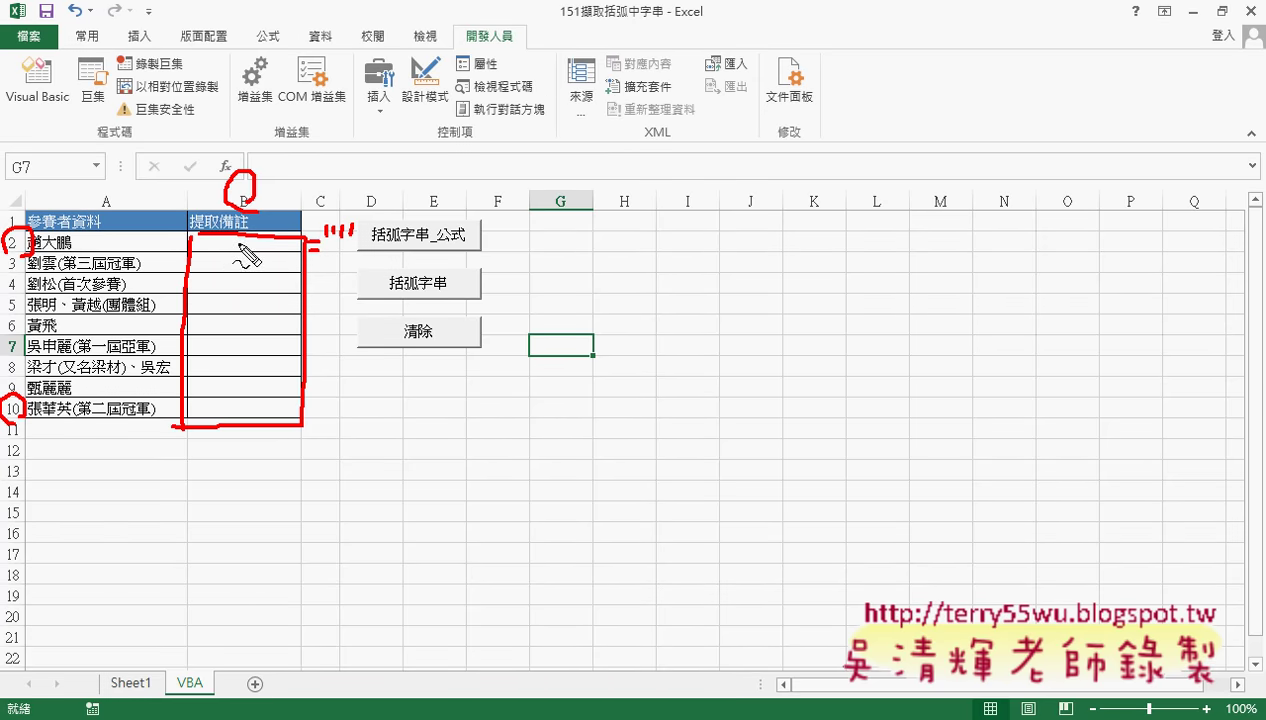
mouse_move(238, 240)
mouse_down()
mouse_move(232, 405)
mouse_move(258, 377)
mouse_up()
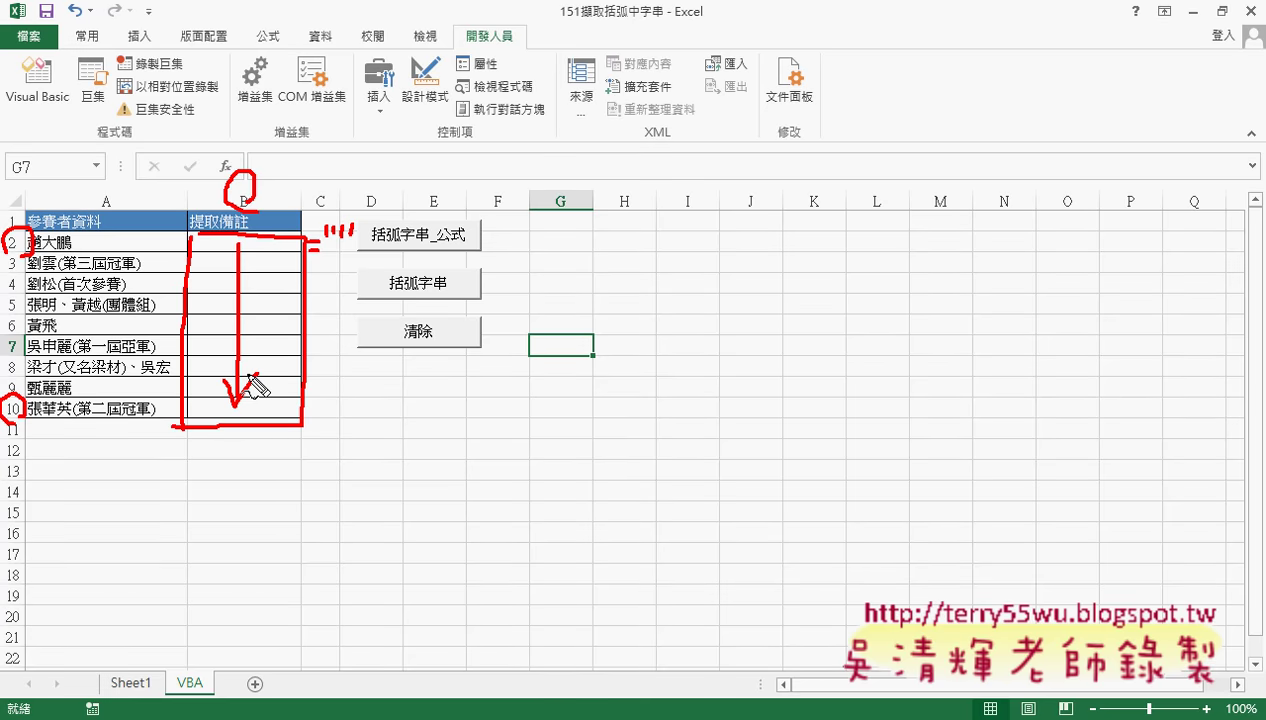
key(Escape)
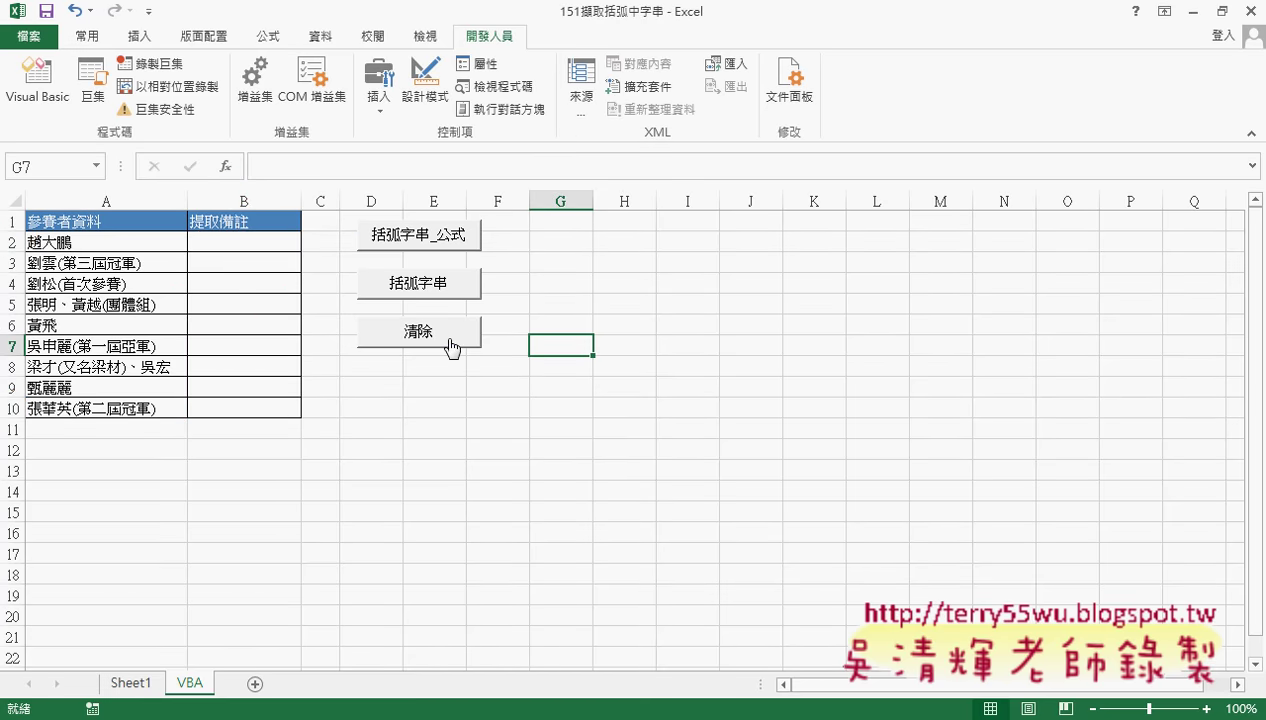
Run 清除 once more, then open its assigned macro's code via 指定巨集 > 編輯.
click(452, 340)
right_click(452, 340)
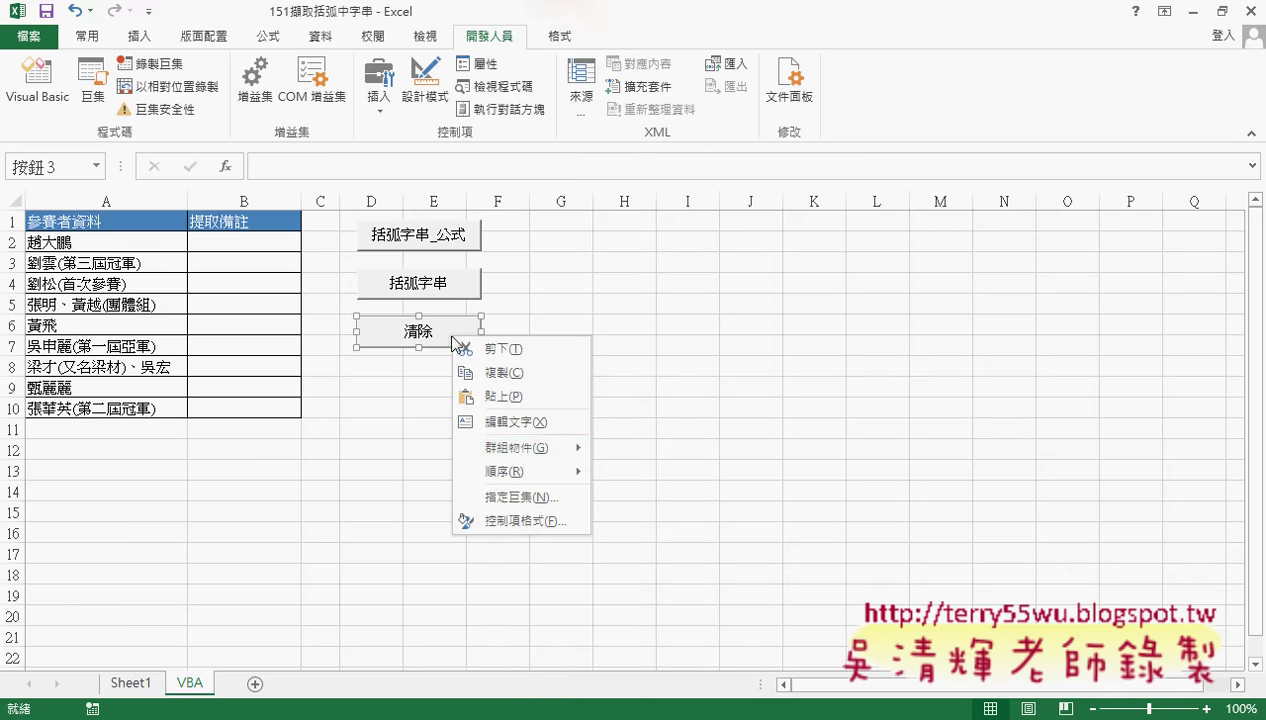
click(537, 497)
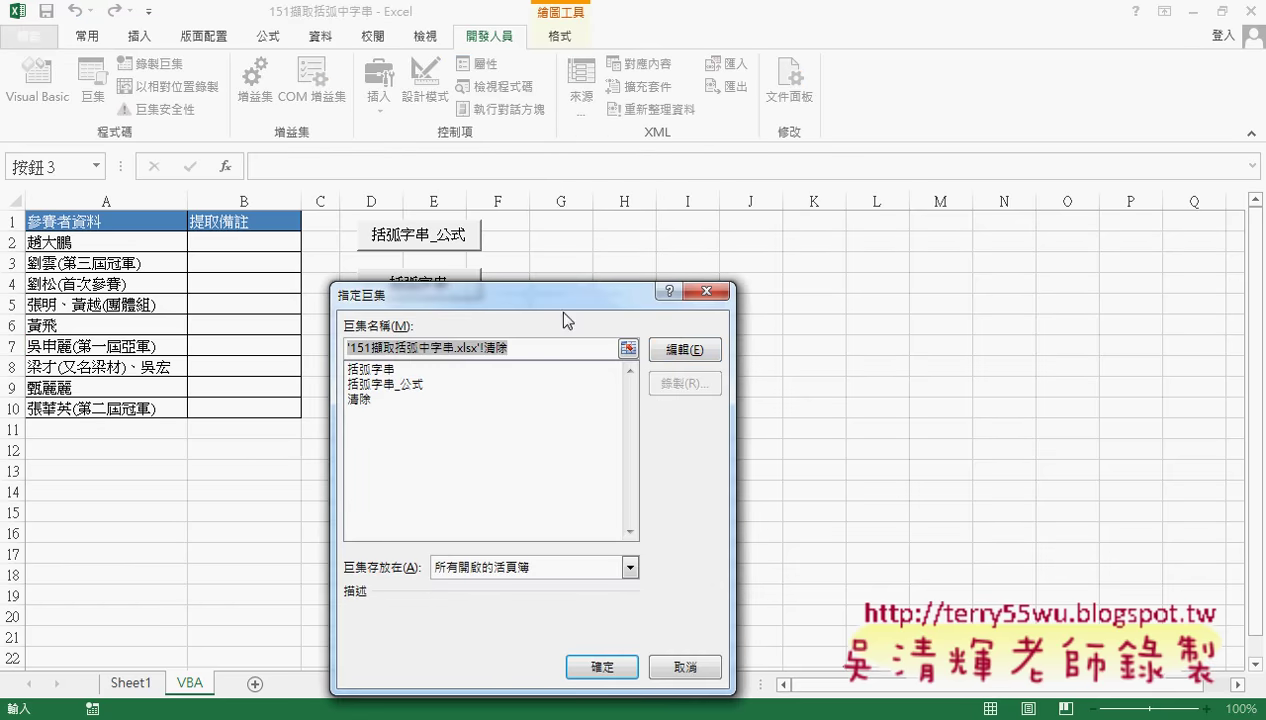
drag(602, 302, 878, 162)
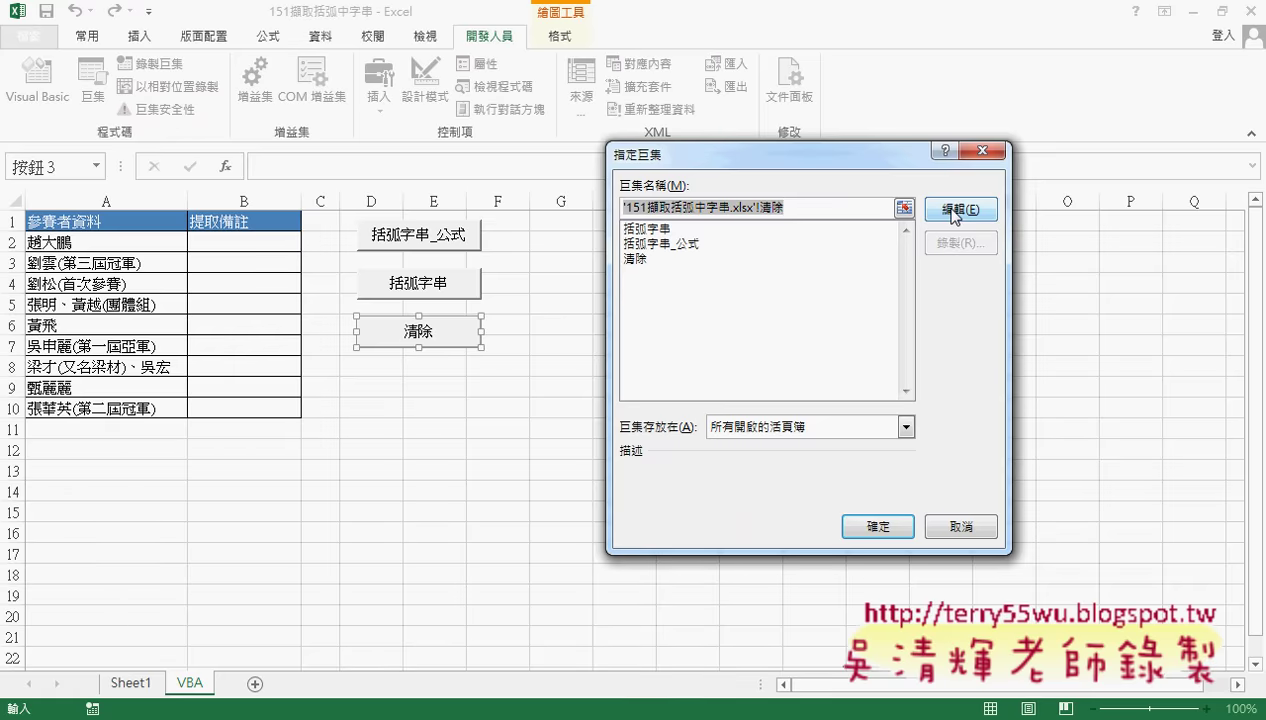
click(955, 212)
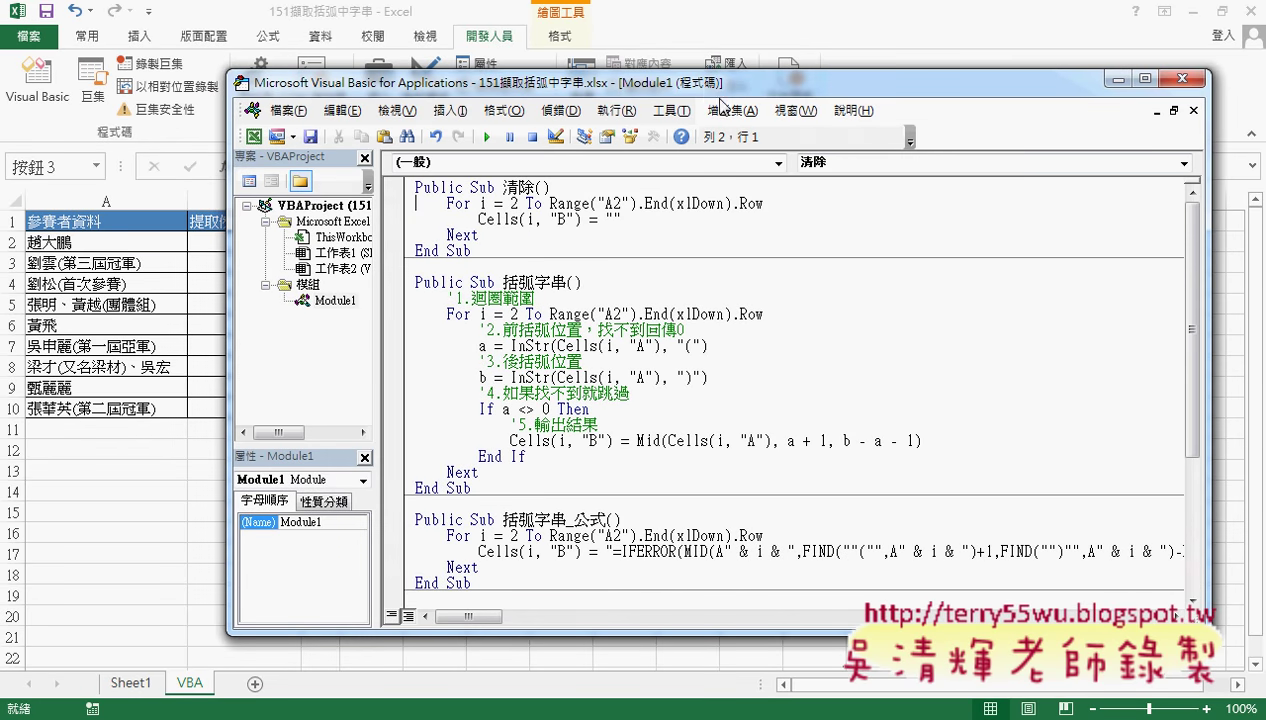
Move the code window aside and annotate the path 開發人員 > Visual Basic > Module1.
drag(702, 86, 879, 80)
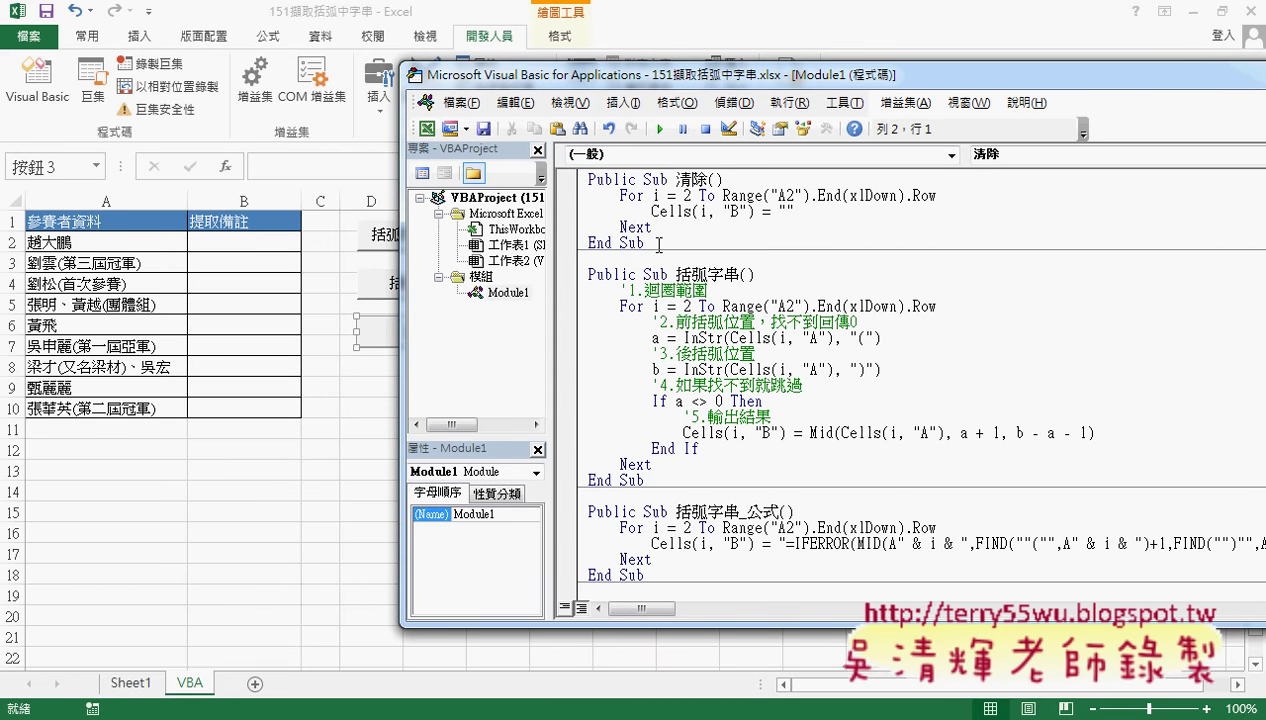
click(492, 293)
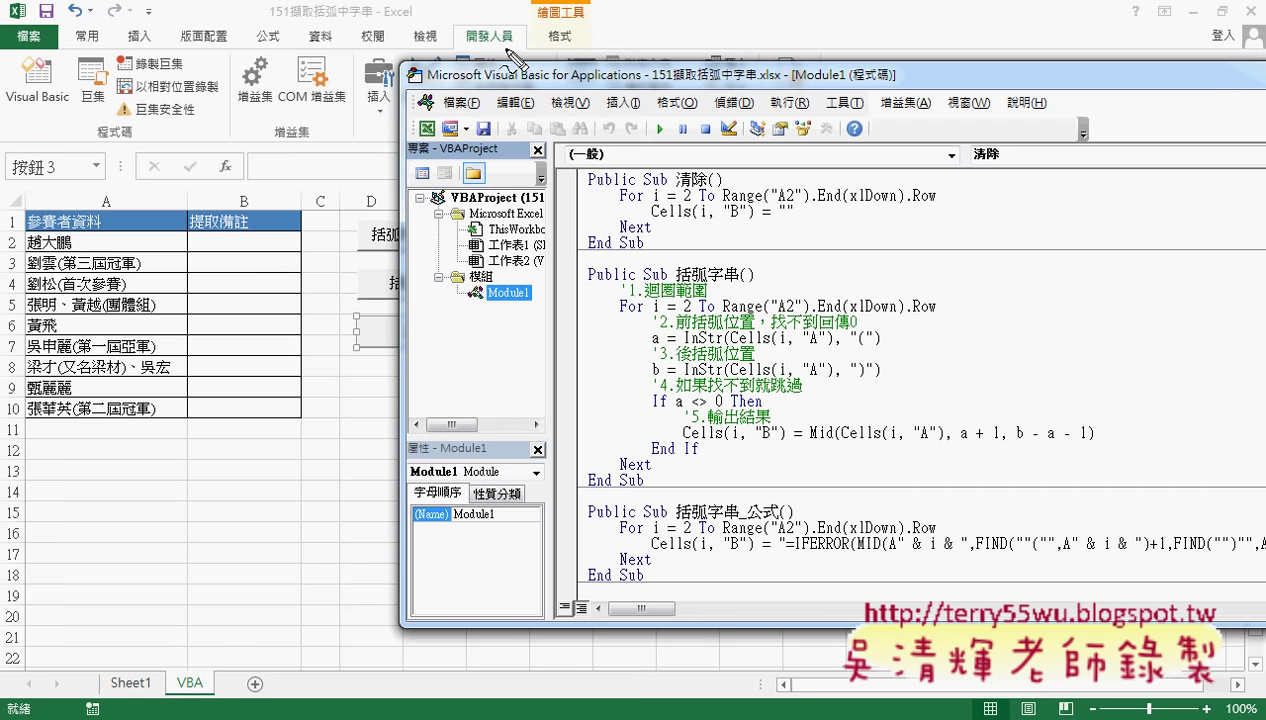
drag(497, 34, 492, 45)
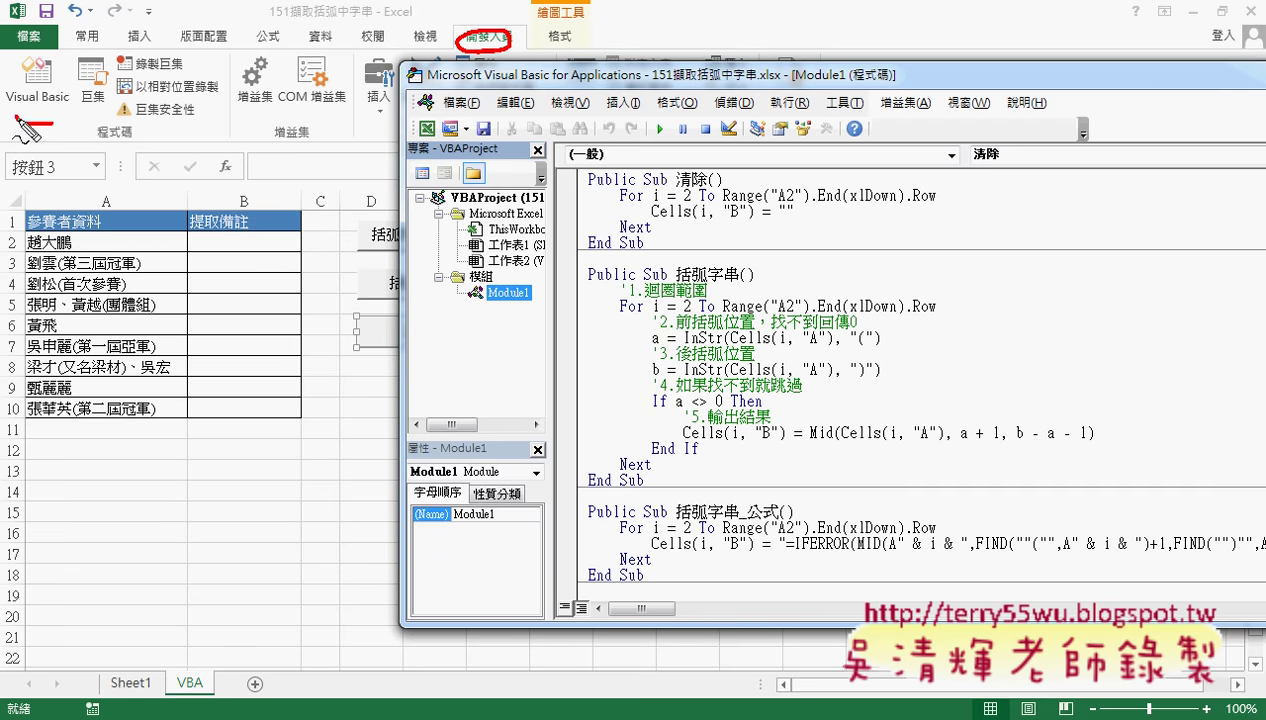
mouse_move(50, 125)
mouse_down()
mouse_move(20, 72)
mouse_move(52, 125)
mouse_up()
mouse_move(450, 42)
mouse_down()
mouse_move(100, 108)
mouse_move(418, 228)
mouse_move(395, 242)
mouse_up()
mouse_move(520, 308)
mouse_down()
mouse_move(462, 266)
mouse_move(530, 300)
mouse_move(521, 318)
mouse_up()
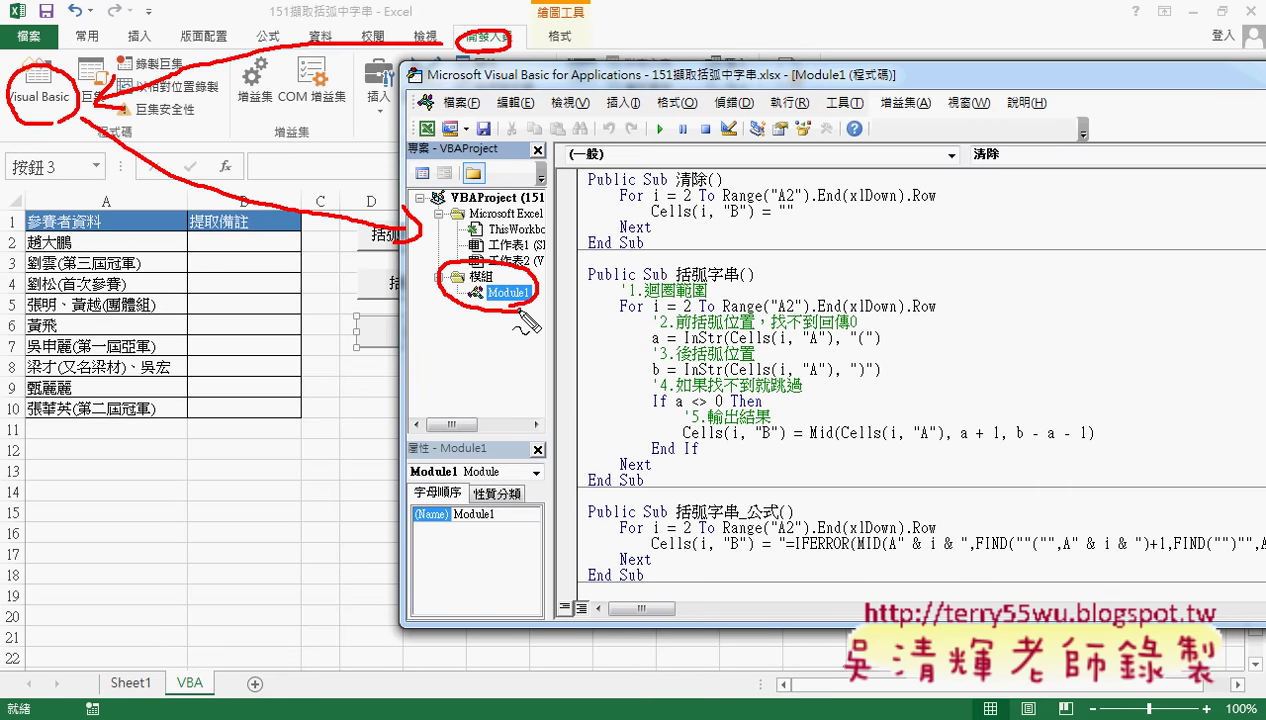
Erase the annotations and bring up Module1's context menu to remove it.
key(Escape)
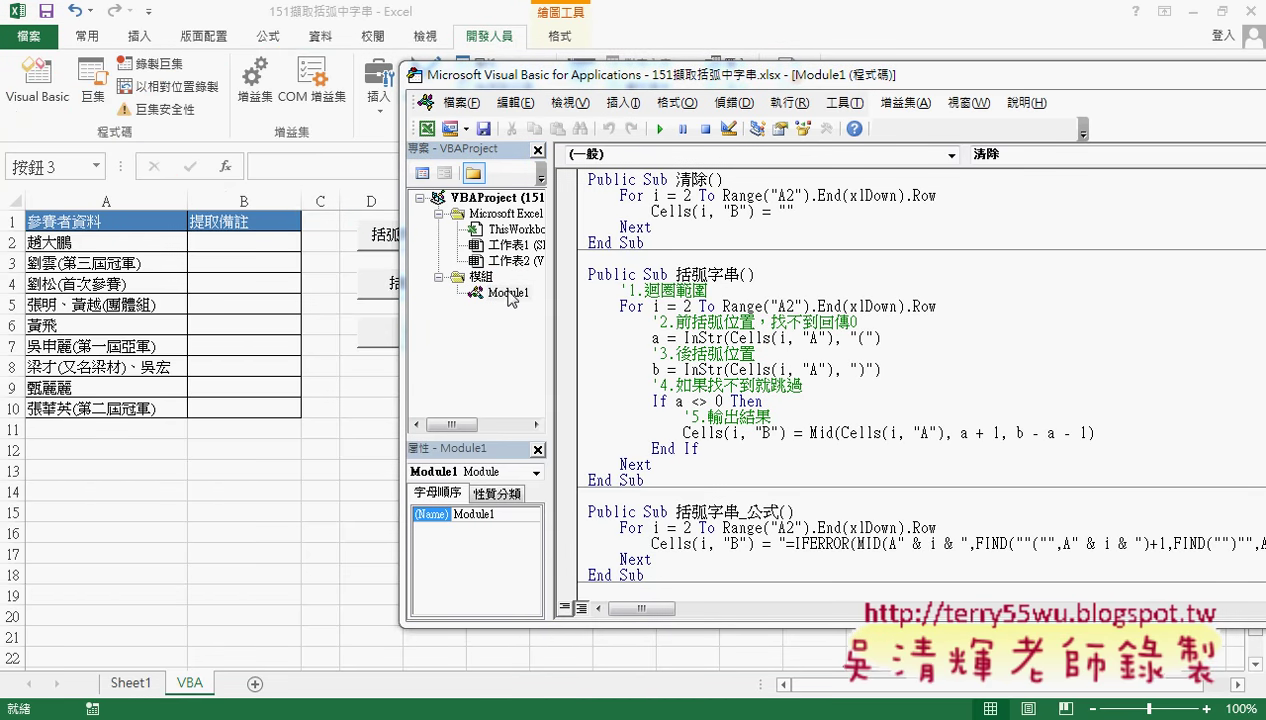
click(505, 292)
right_click(505, 292)
Remove Module1 after answering the export prompt, then insert a new empty module.
click(577, 444)
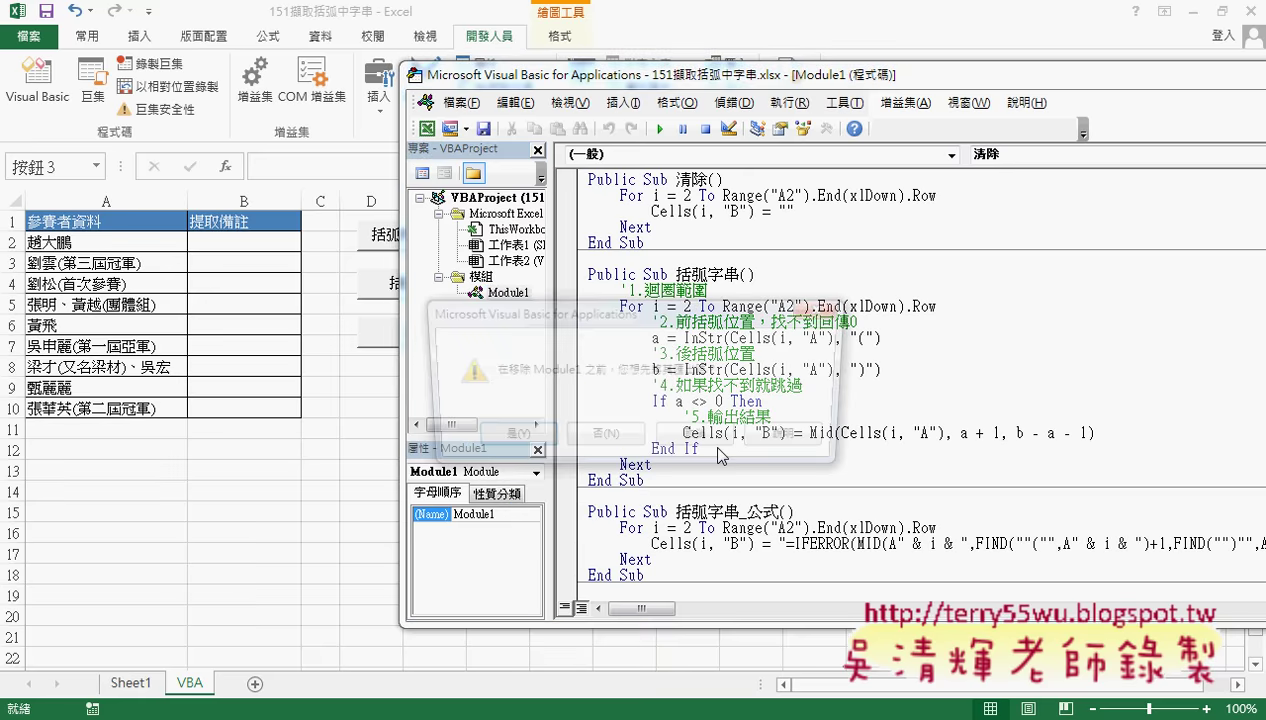
click(602, 438)
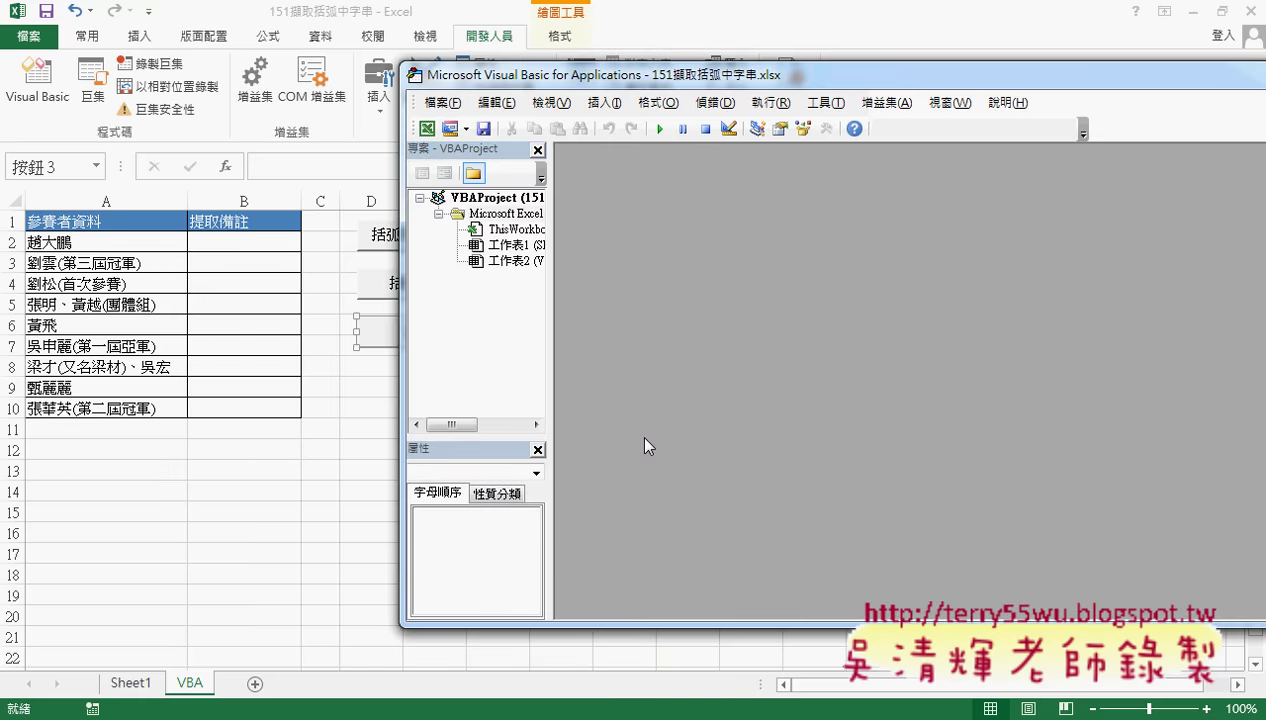
right_click(497, 245)
mouse_move(583, 323)
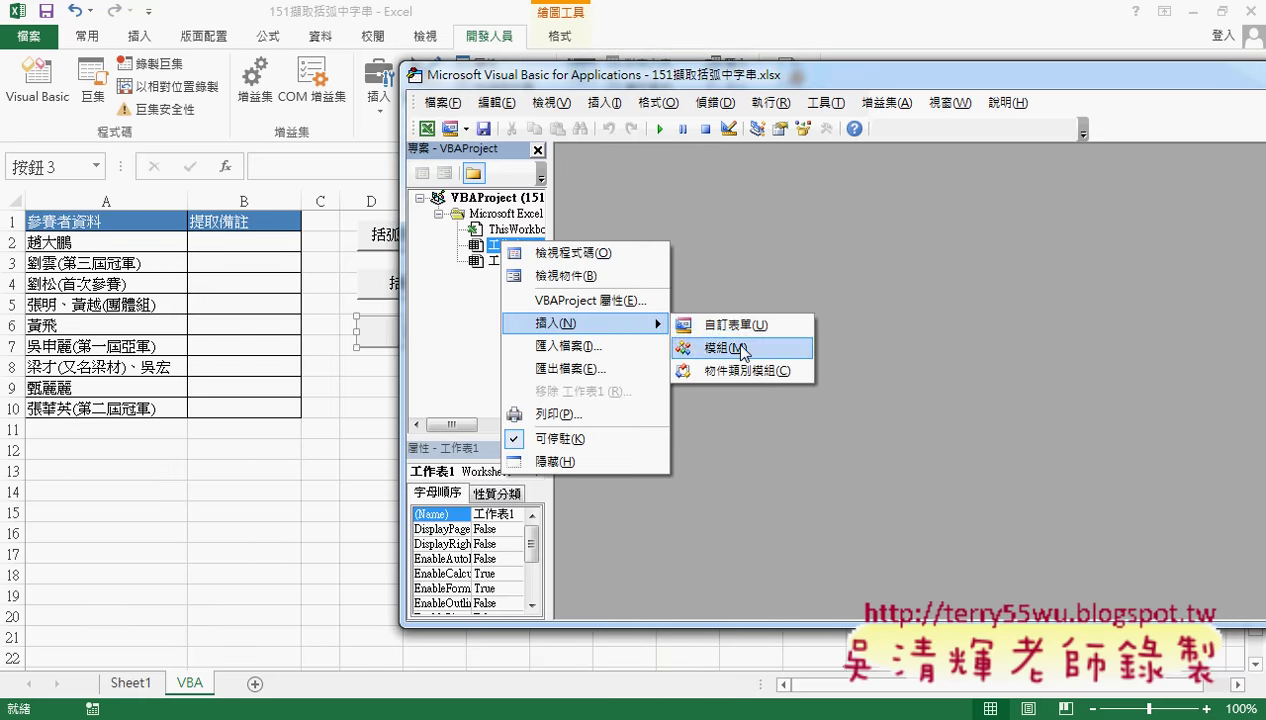
click(738, 348)
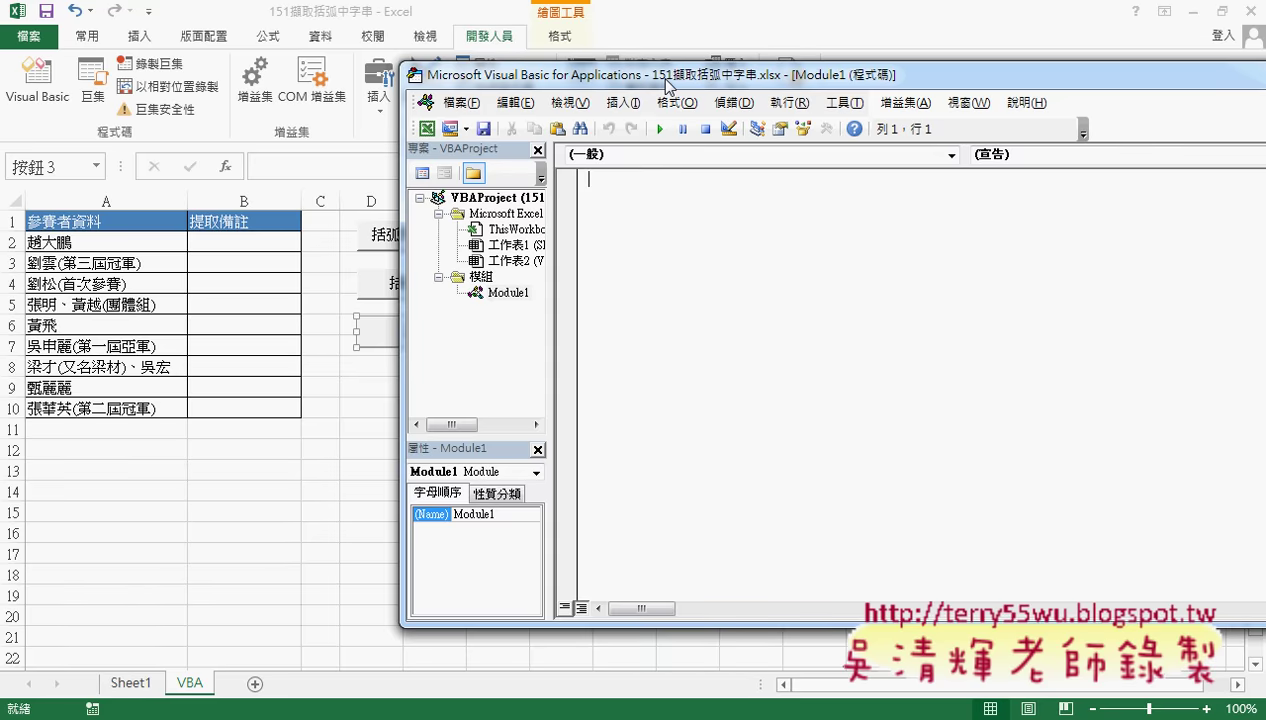
drag(658, 75, 770, 73)
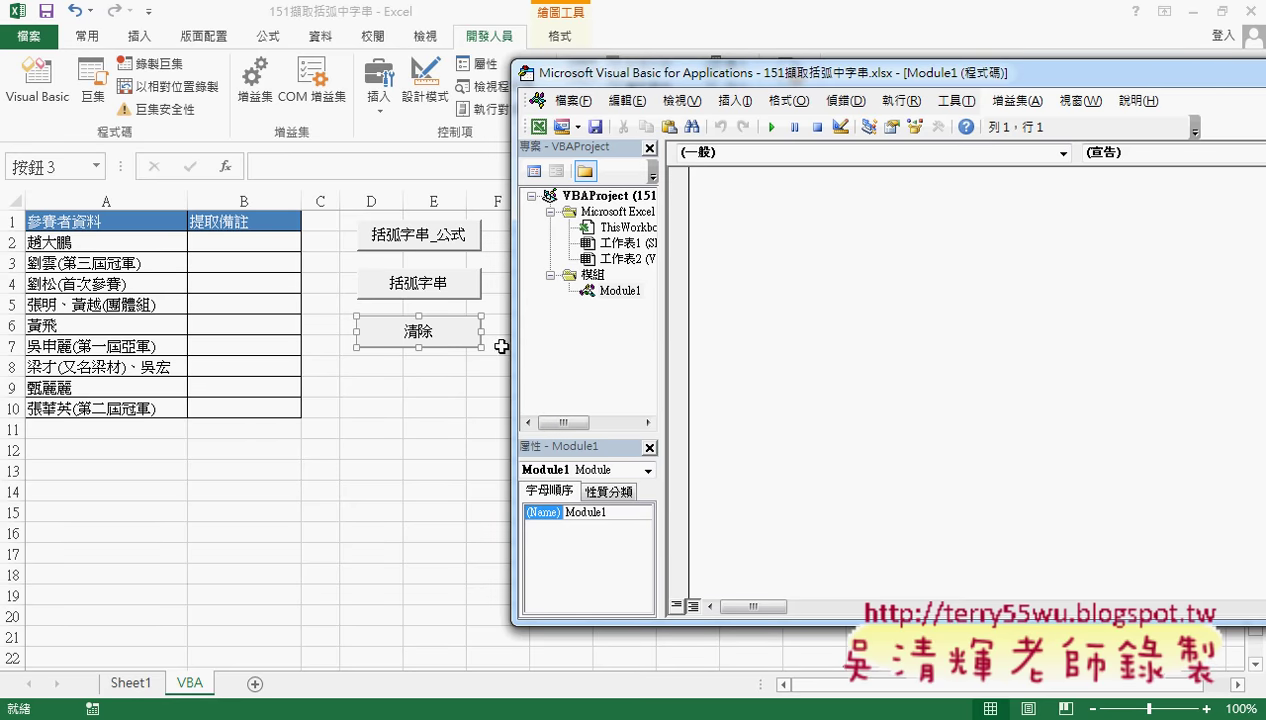
Start a new procedure via 插入 > 程序 and enter the name 清除.
click(750, 101)
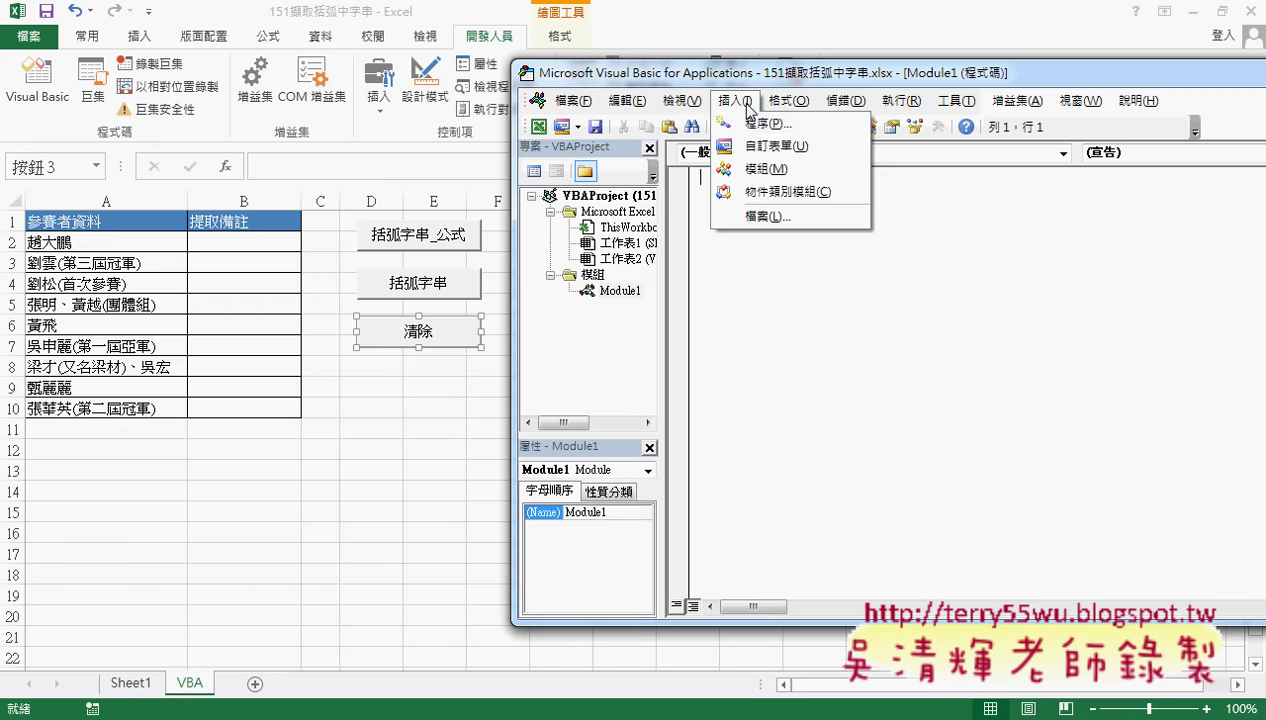
click(760, 122)
drag(711, 147, 787, 209)
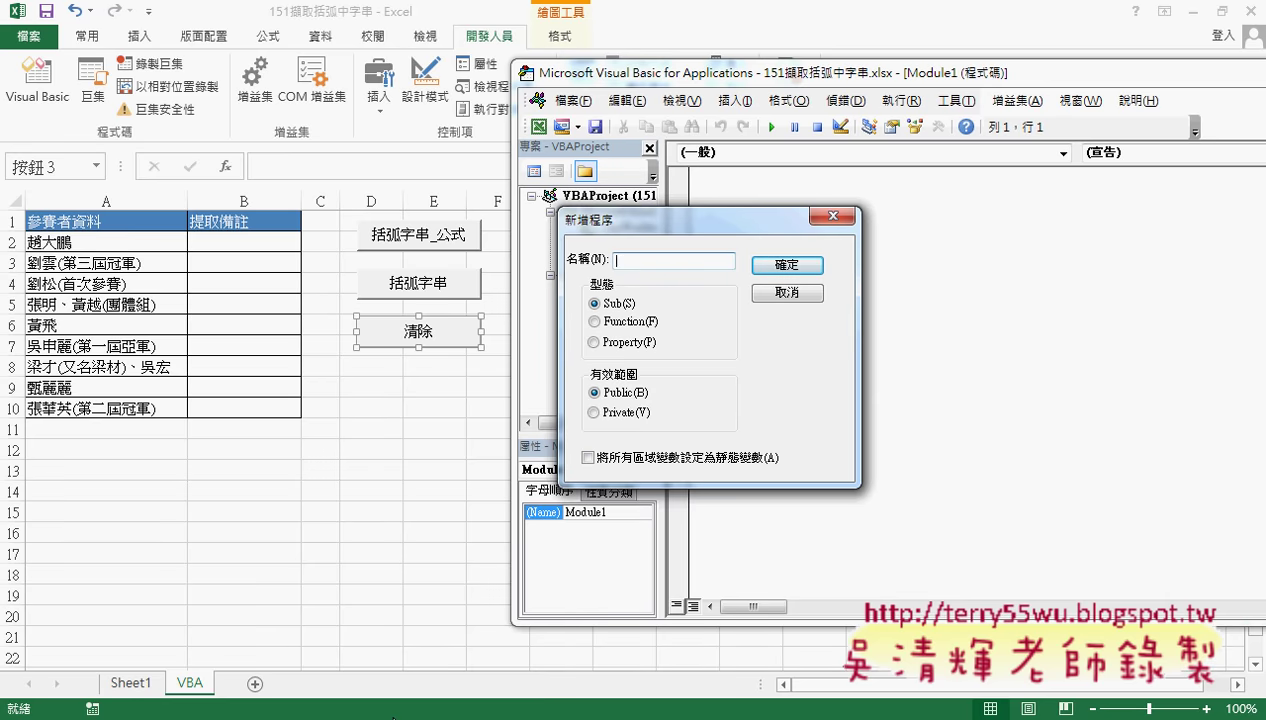
text(清除)
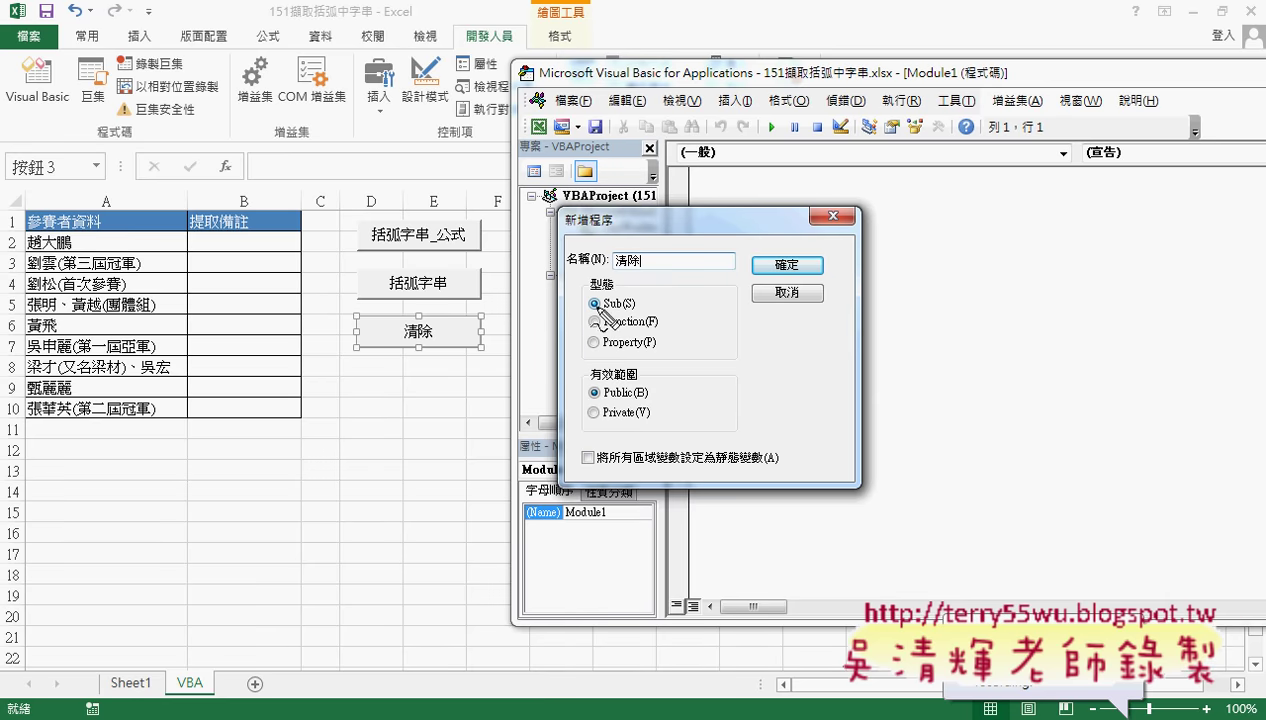
Annotate how the 清除 button relates to the Sub type, then create the Public Sub 清除.
drag(430, 350, 455, 357)
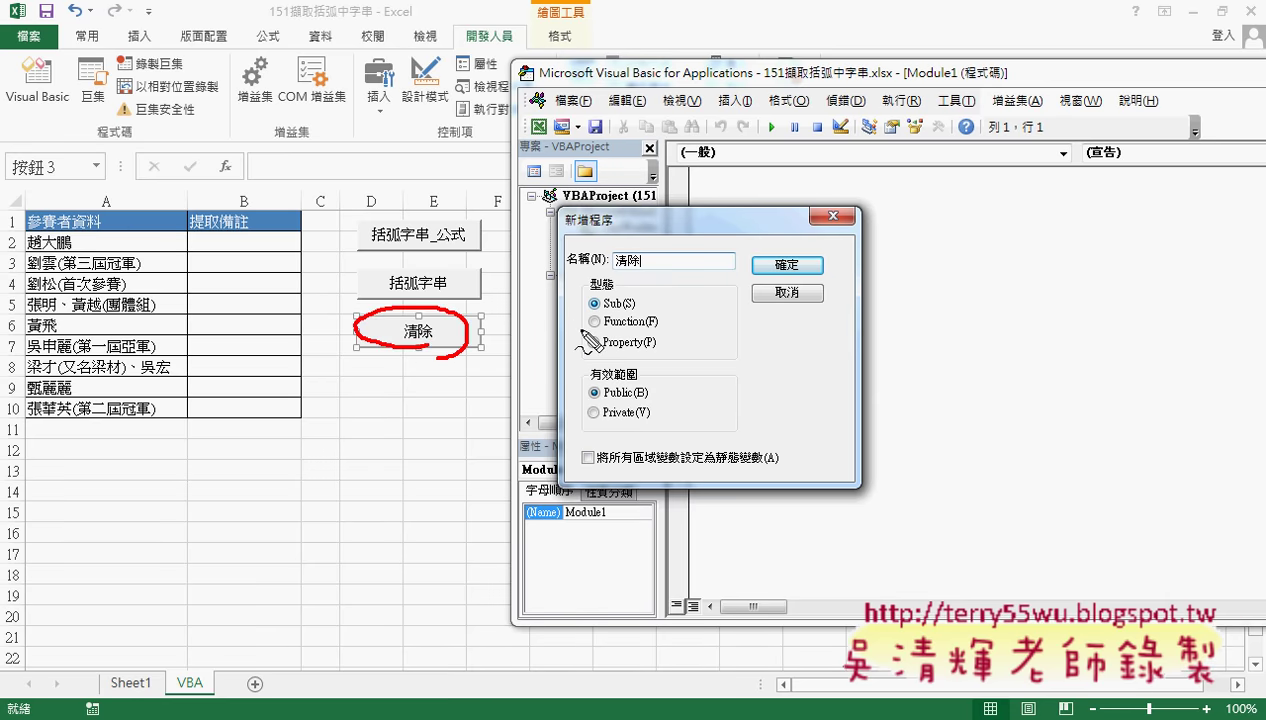
drag(645, 293, 636, 320)
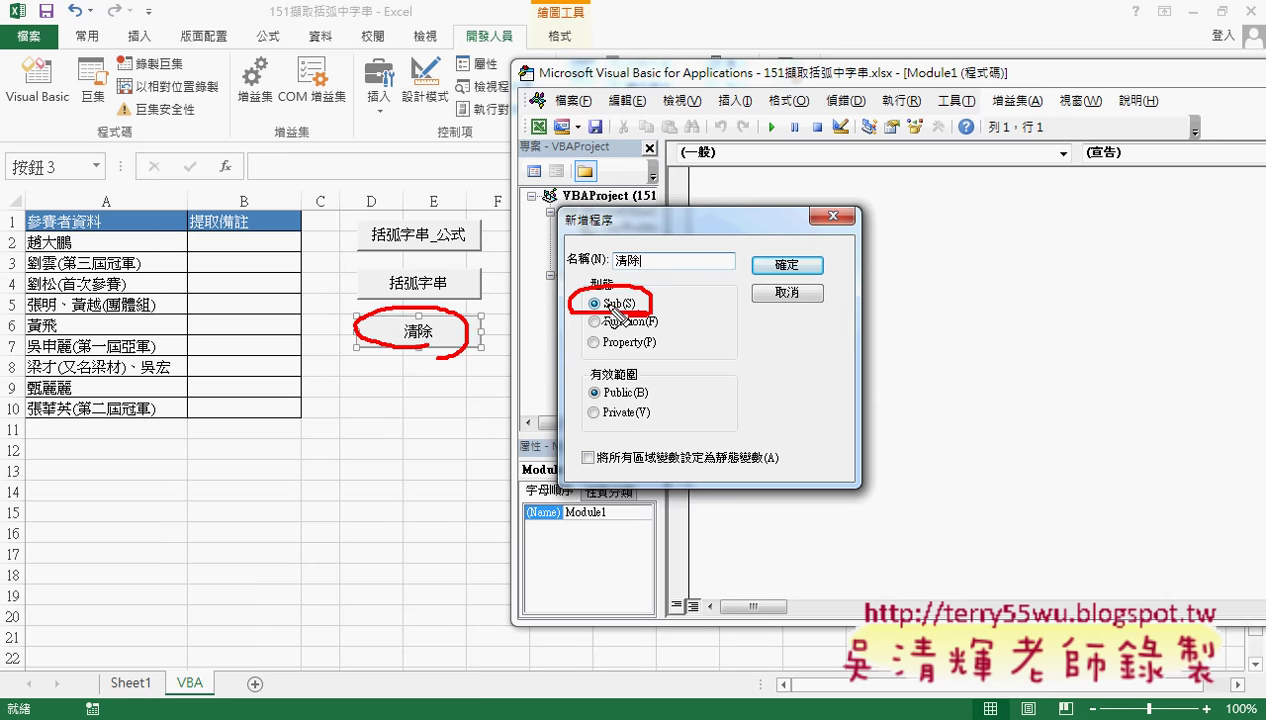
drag(478, 326, 566, 308)
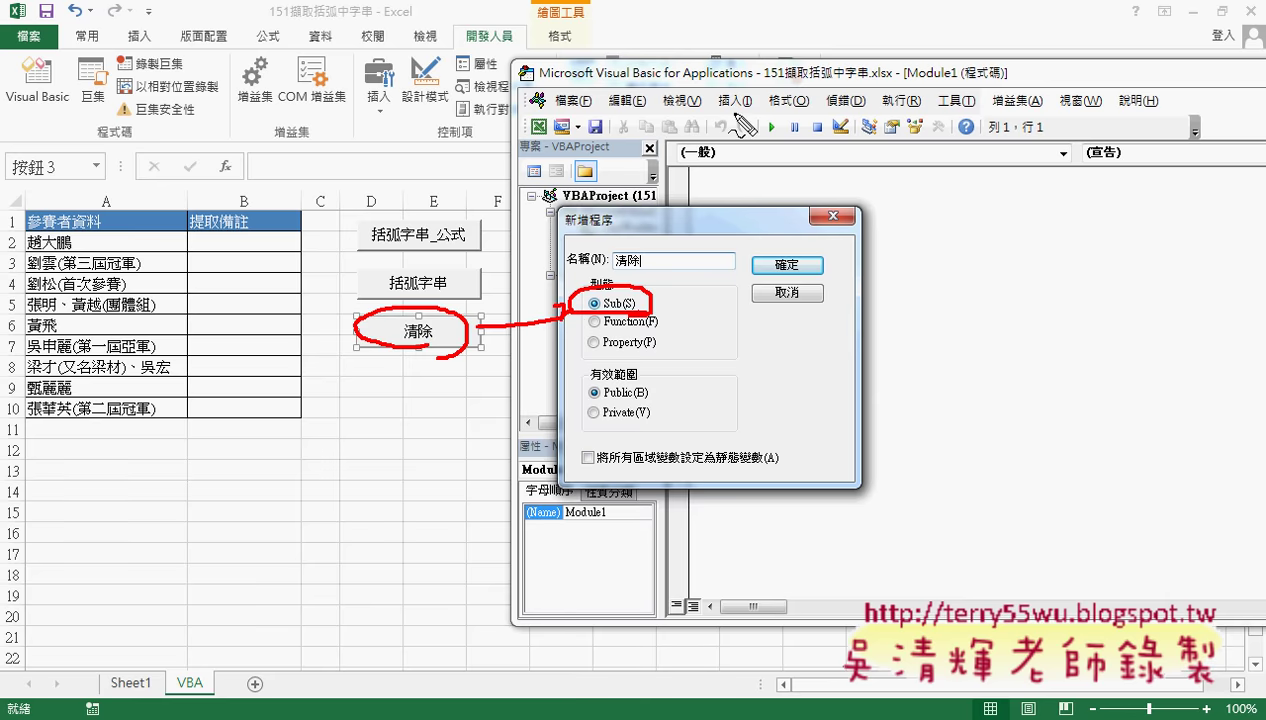
mouse_move(748, 95)
mouse_down()
mouse_move(720, 99)
mouse_move(742, 90)
mouse_up()
drag(598, 210, 592, 232)
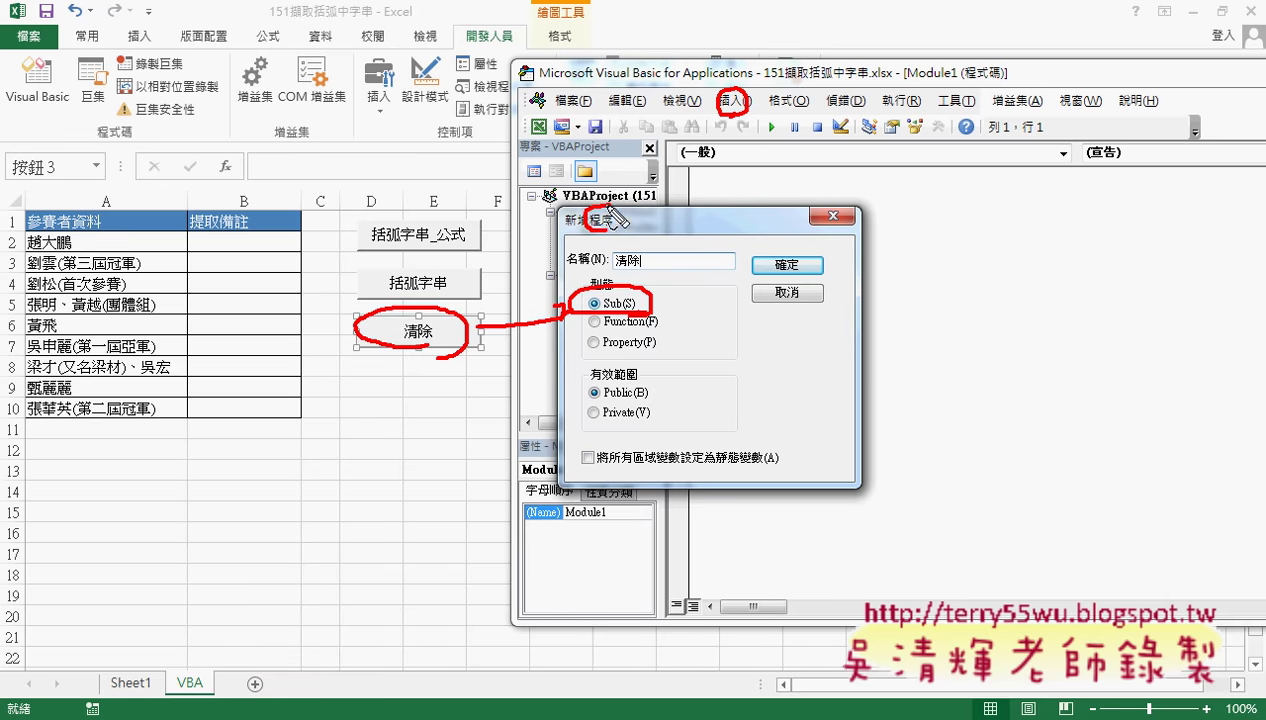
mouse_move(727, 114)
mouse_down()
mouse_move(612, 208)
mouse_move(638, 260)
mouse_up()
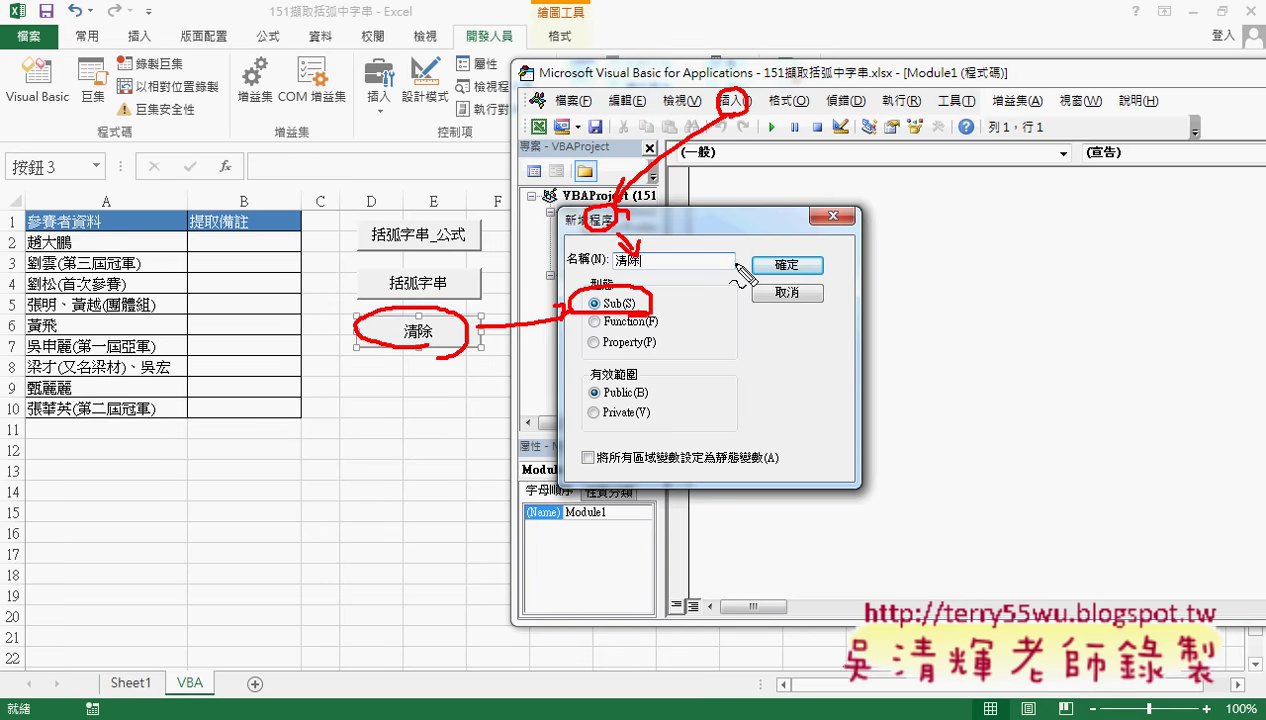
key(Escape)
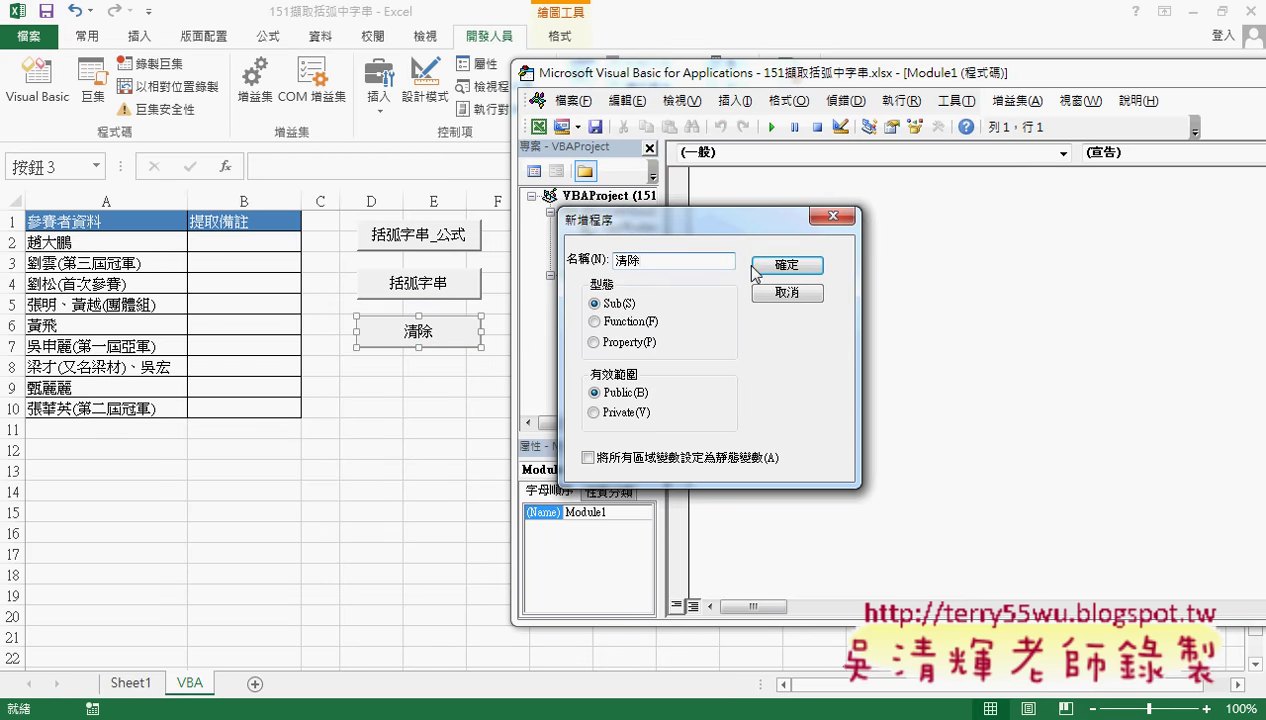
click(770, 266)
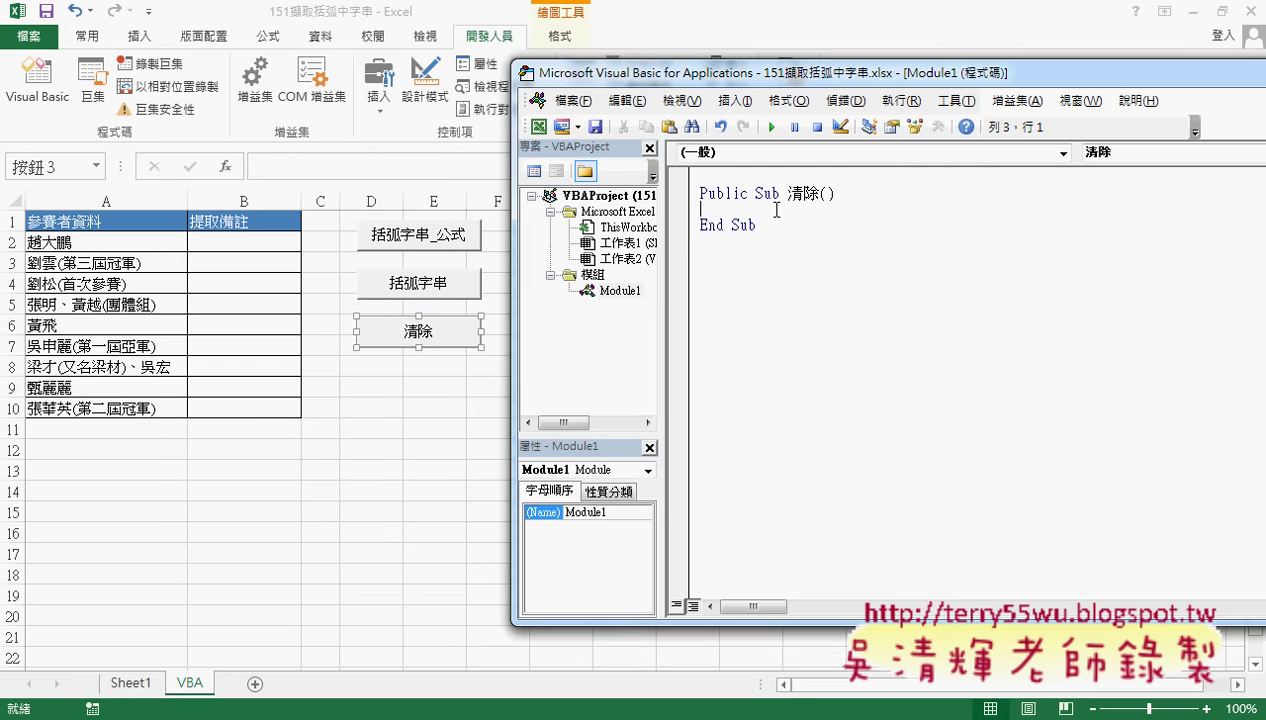
Highlight the Sub 清除 header and End Sub line, then indent the blank line between them.
drag(755, 193, 820, 196)
drag(758, 225, 703, 228)
click(699, 210)
key(Tab)
Type a For i = 2 To 10 … Next loop and indent its empty body line.
text(r)
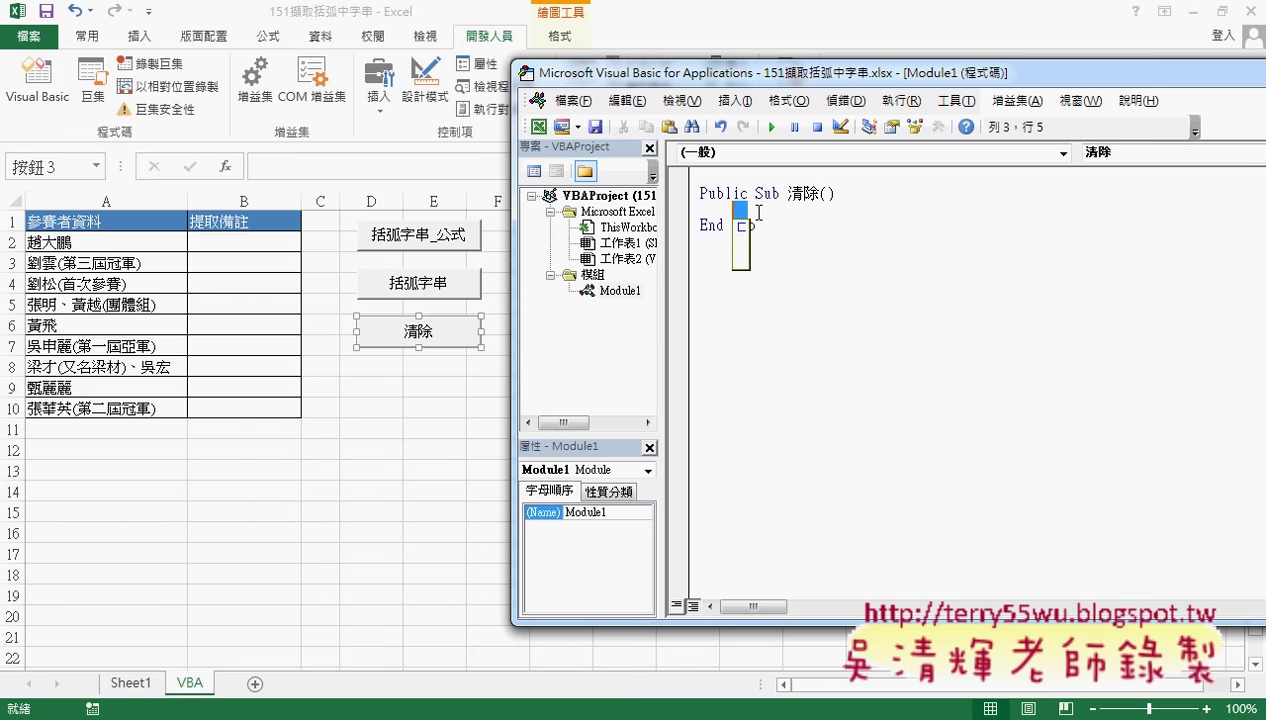
key(Escape)
text(for )
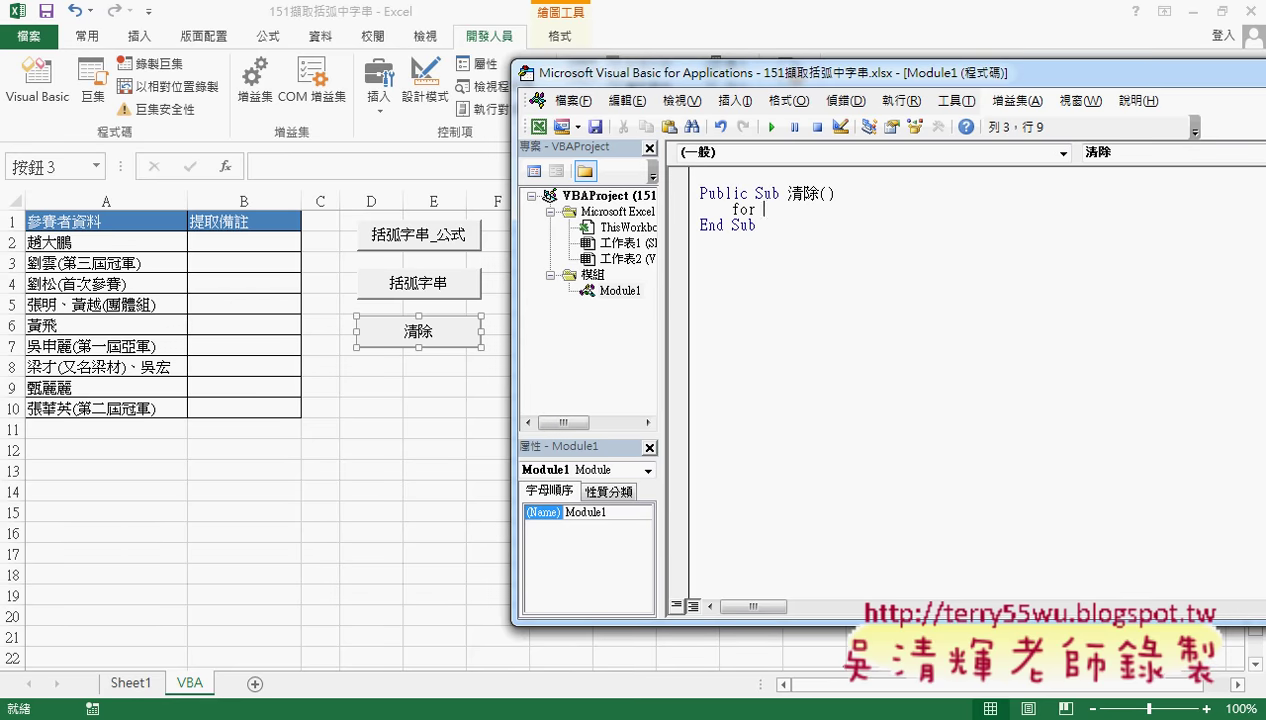
text(i)
text(=2 )
text(to )
text(10)
key(Return)
key(Return)
text(n)
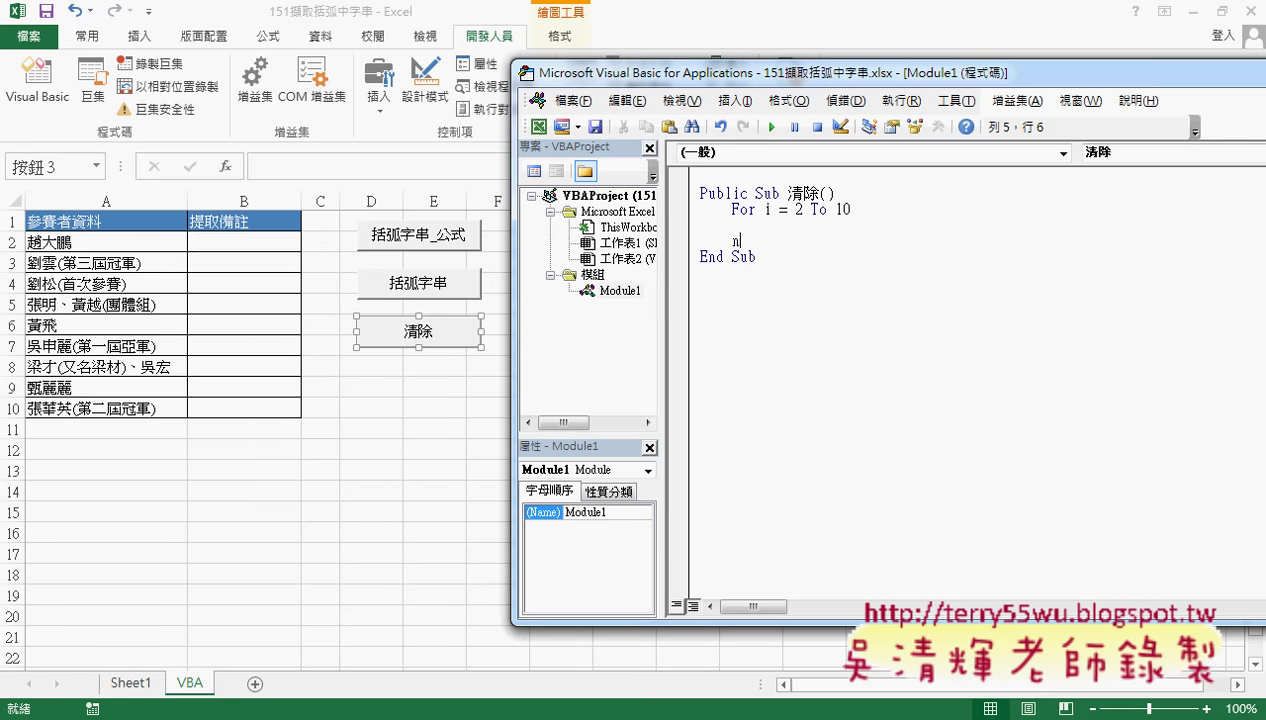
text(ext)
key(Up)
double_click(843, 209)
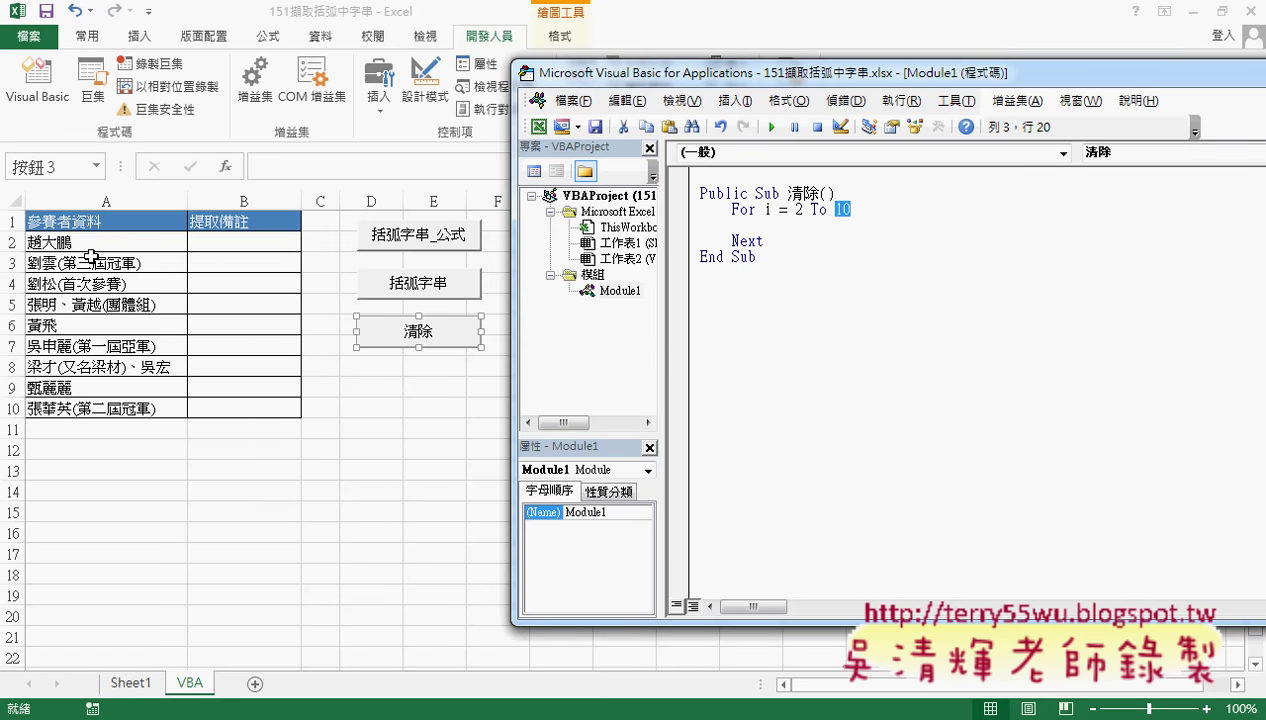
click(813, 227)
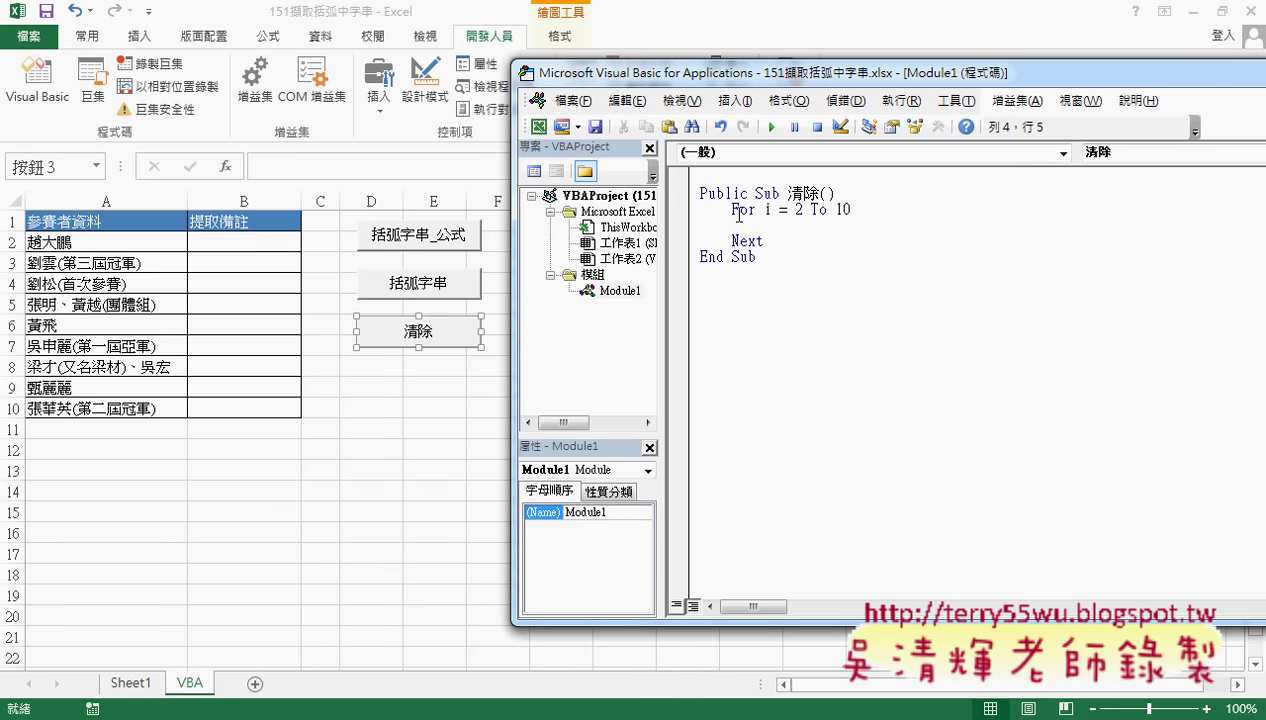
key(Tab)
Write Cells(i, "B") = "" as the loop body, fixing typos, then return to the worksheet.
text(ce)
text(lls)
text(()
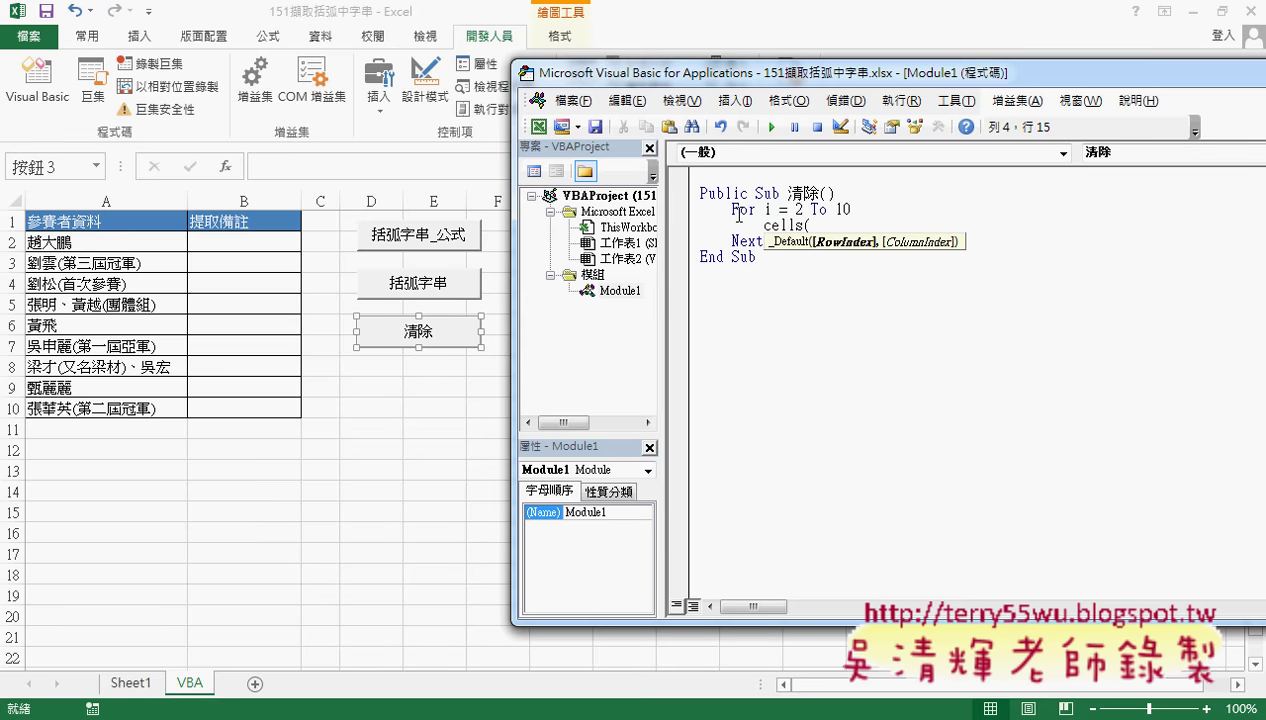
text(i,)
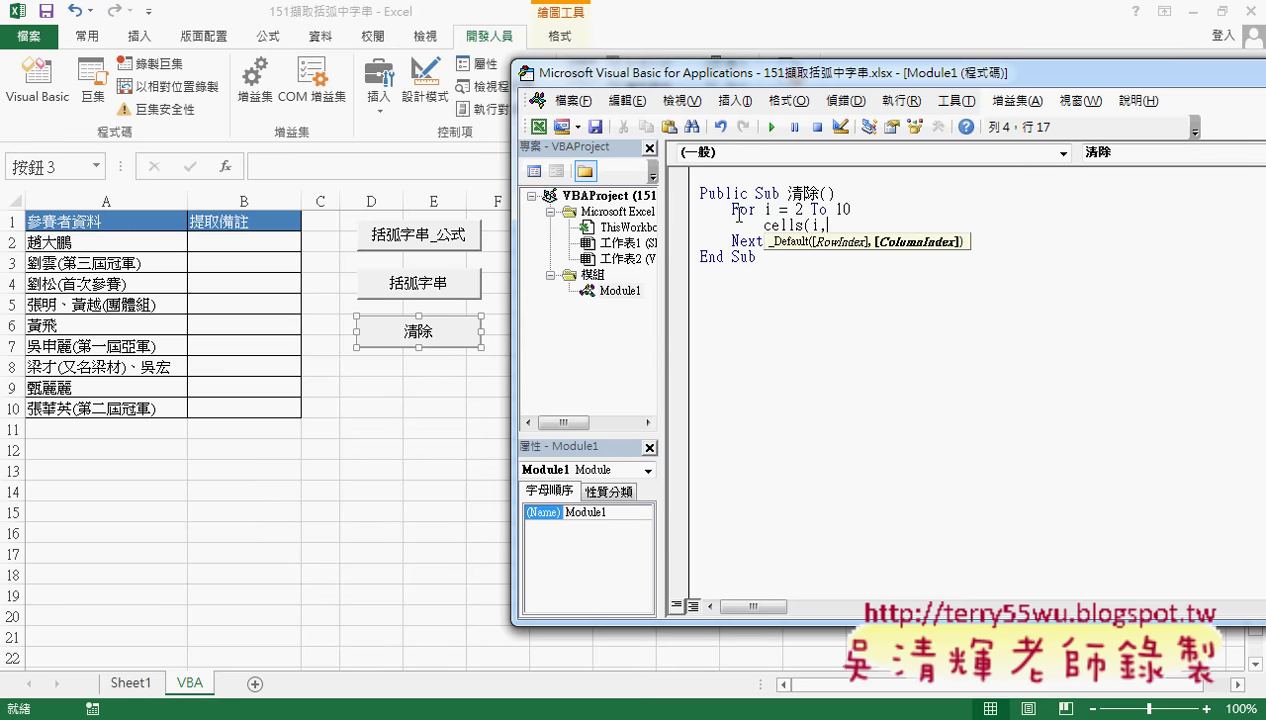
text(")
key(BackSpace)
text(2)
key(BackSpace)
text("B)
text(")
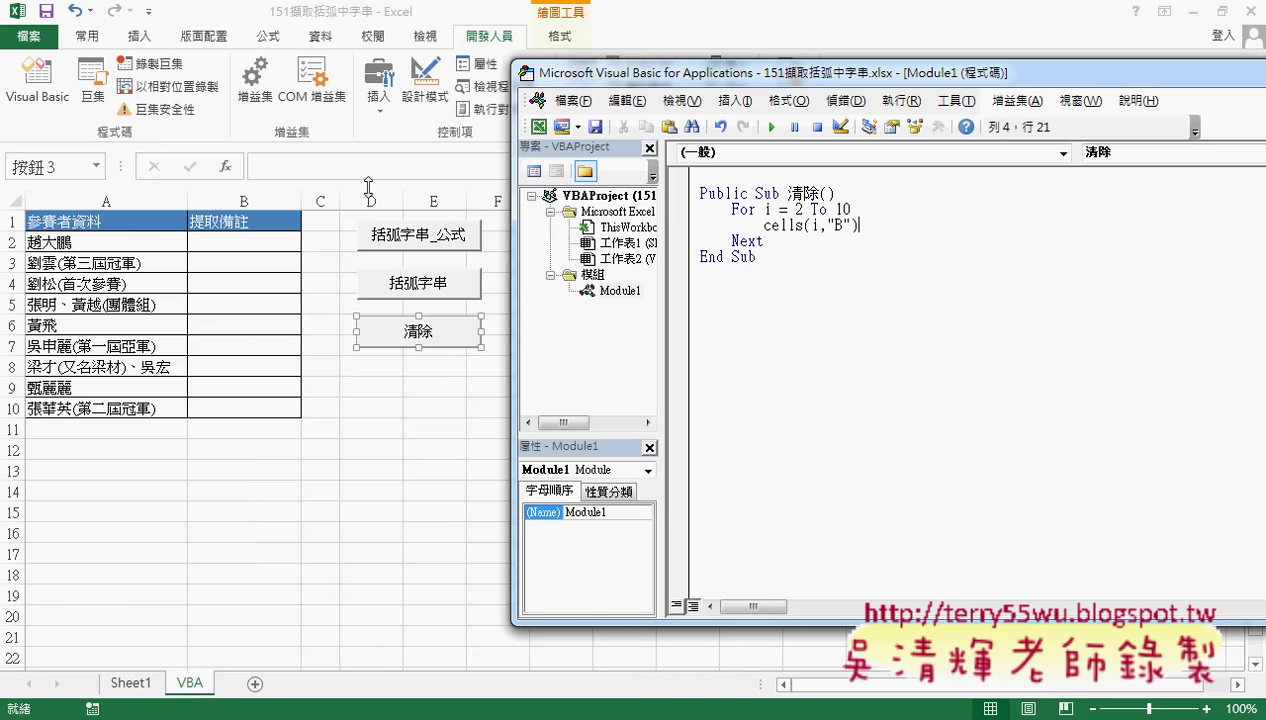
drag(851, 225, 826, 225)
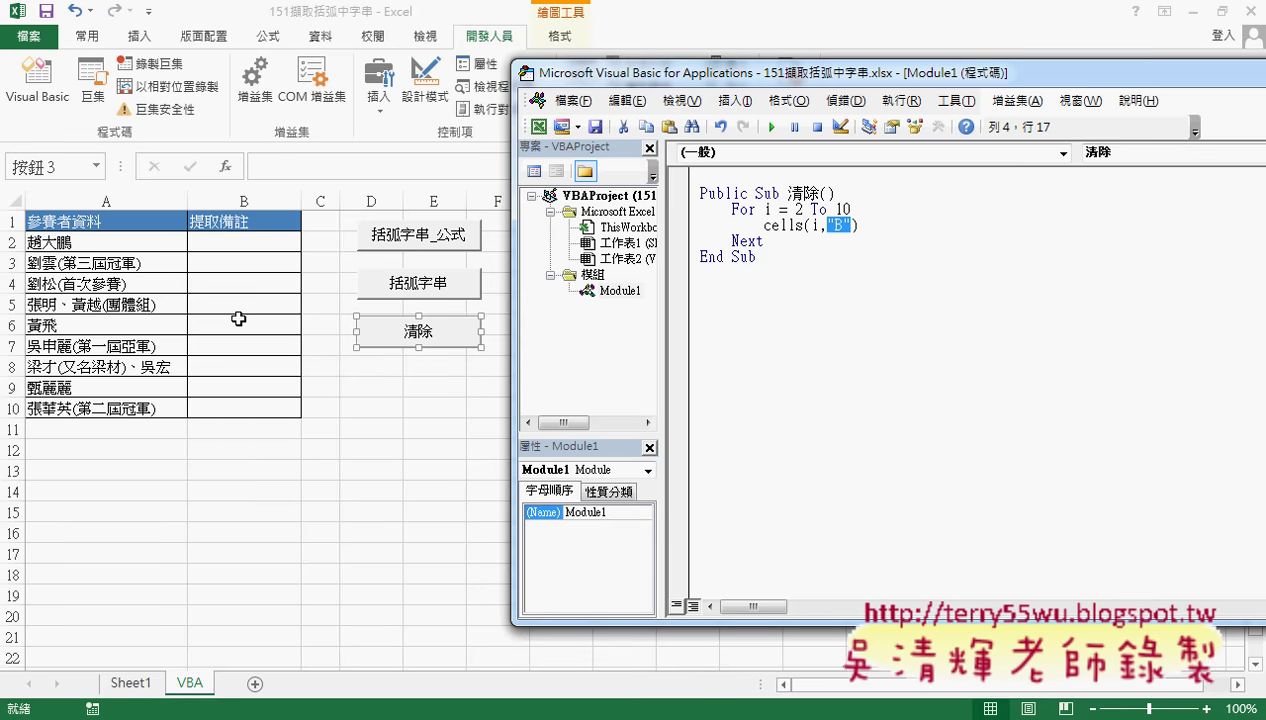
click(860, 224)
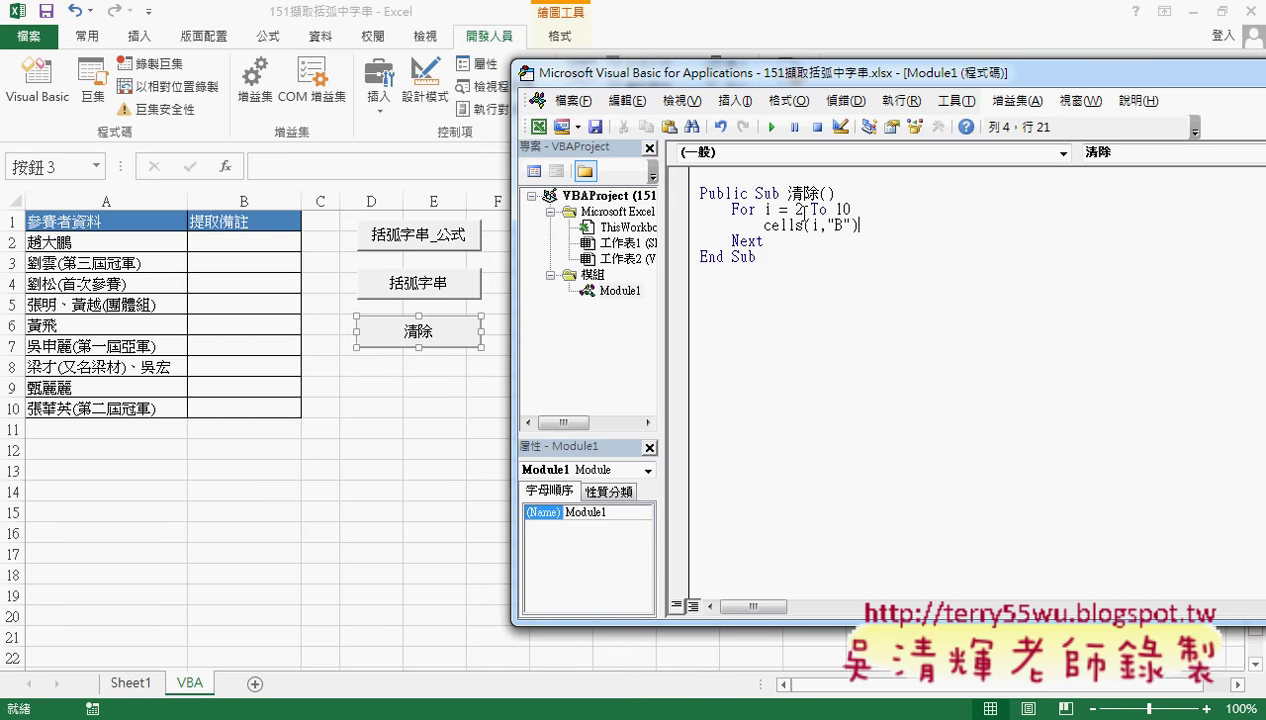
text(=)
text("")
click(879, 392)
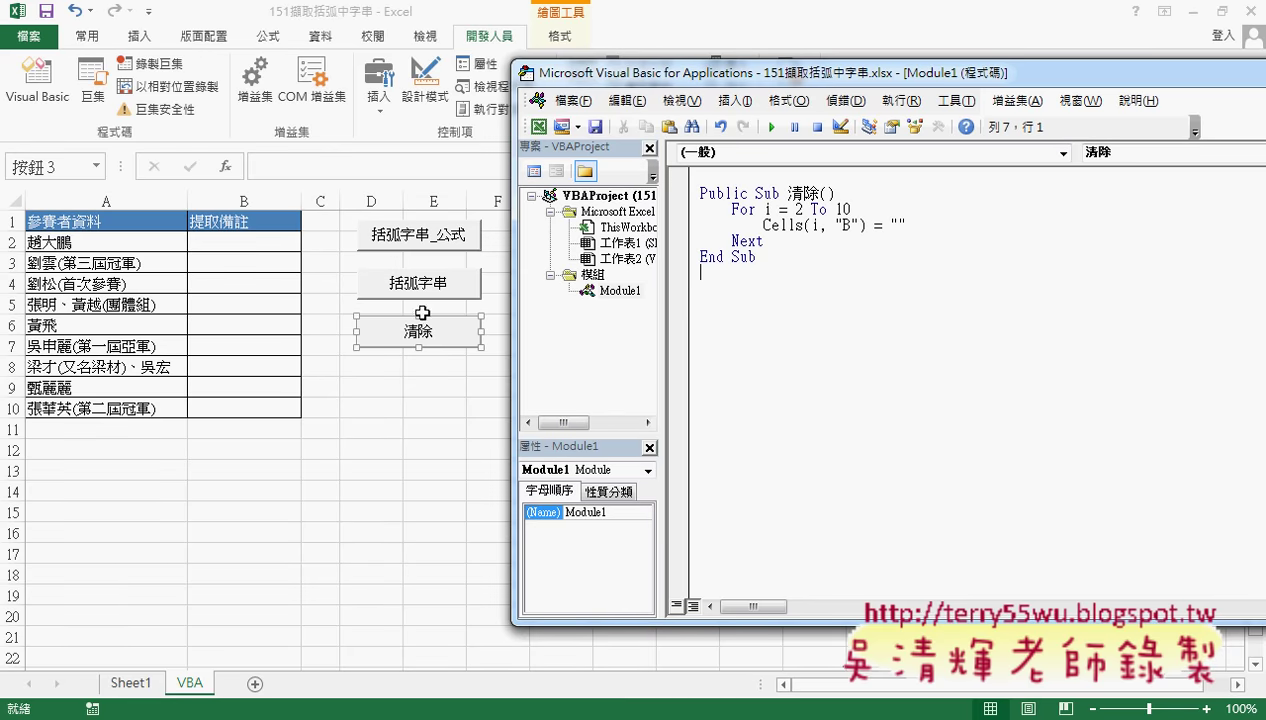
click(249, 244)
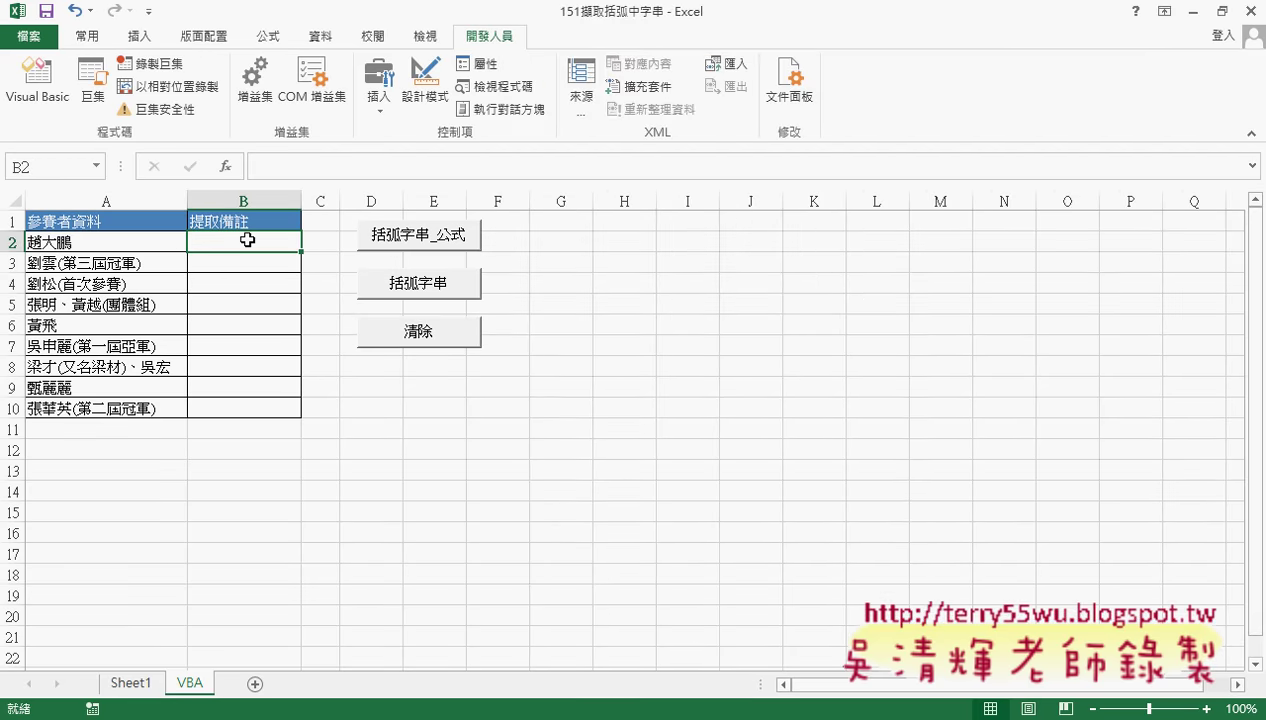
Copy the names in A2:A10 into B2:B10 as test data.
drag(145, 244, 147, 405)
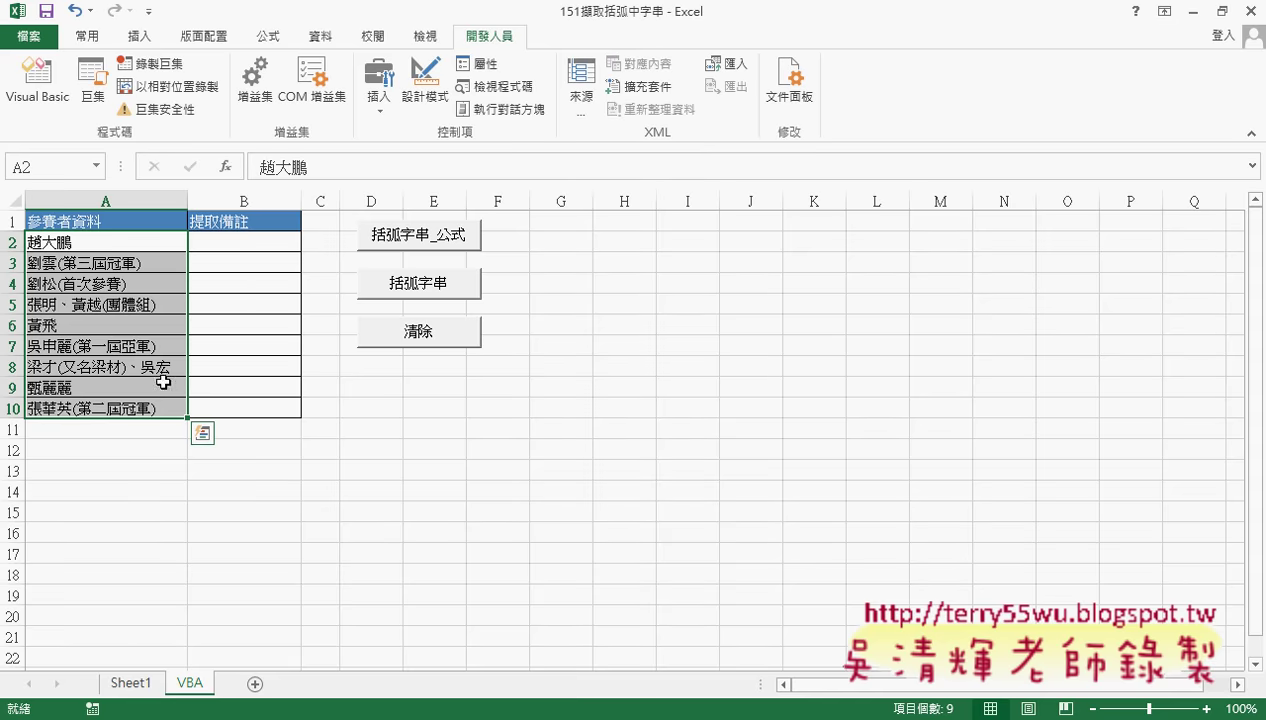
key(ctrl+c)
click(249, 244)
key(ctrl+v)
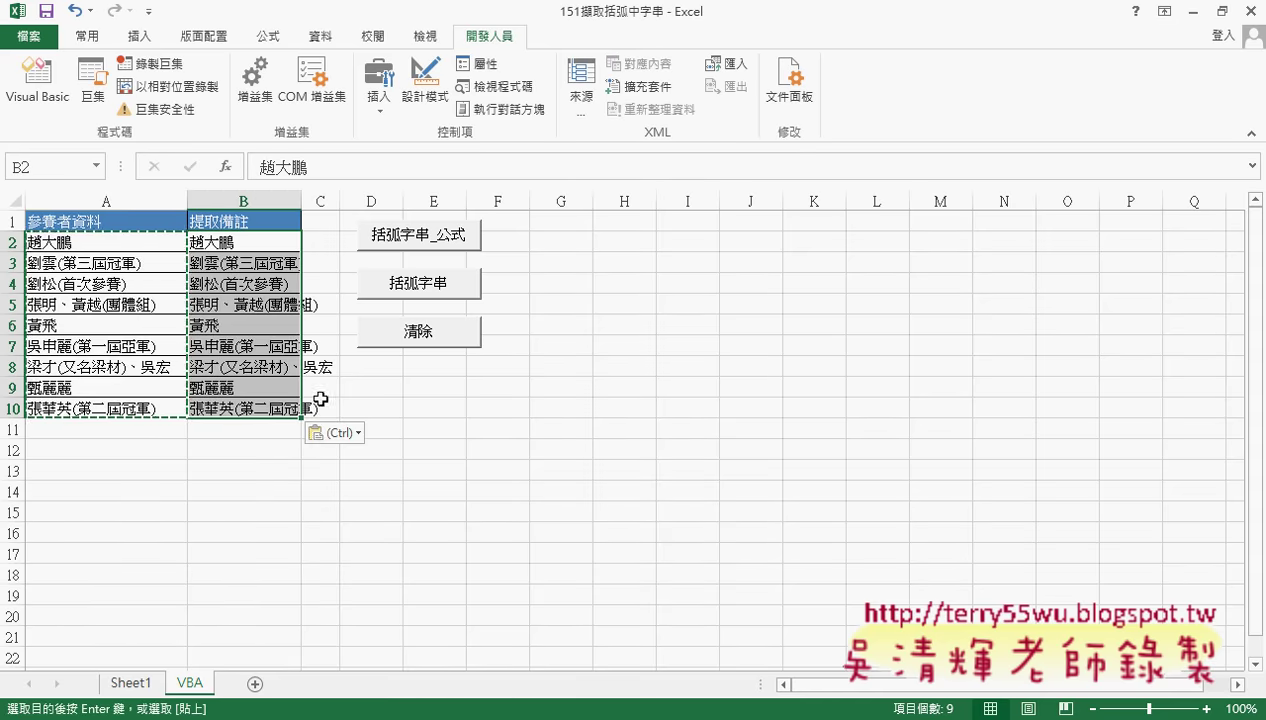
click(440, 427)
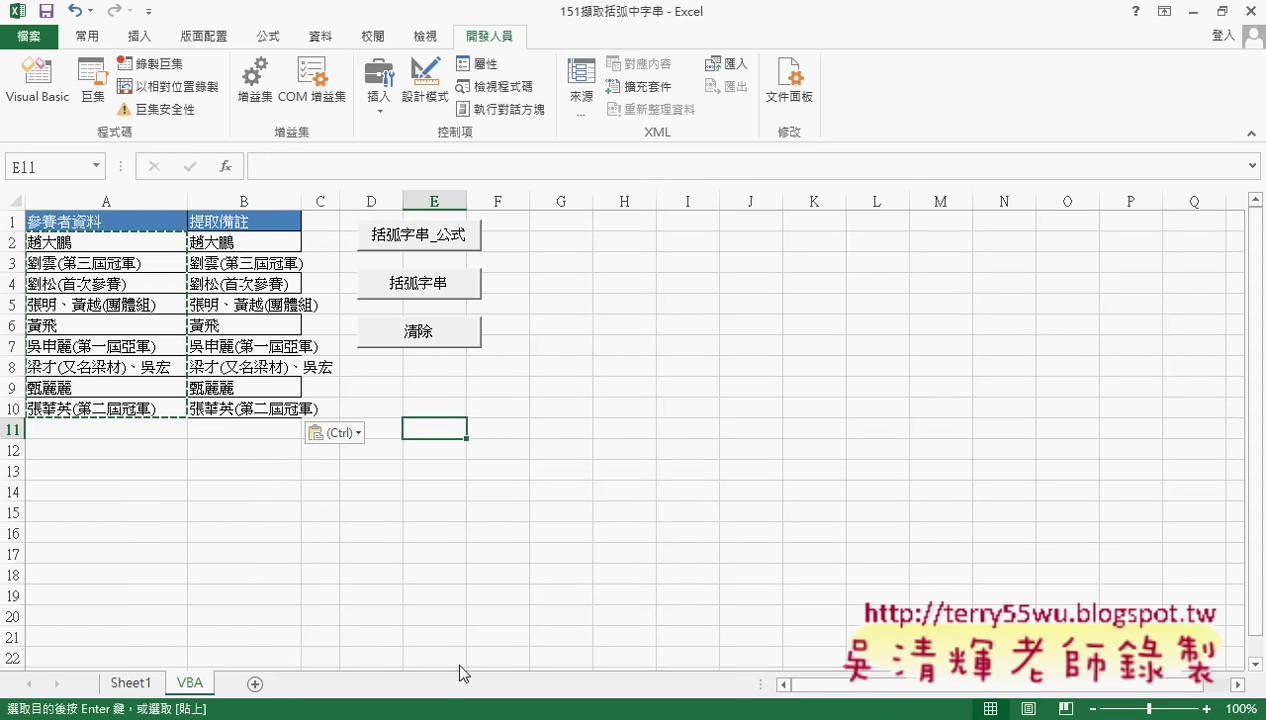
Run the 清除 macro from the editor and set a breakpoint on its Cells line.
click(511, 655)
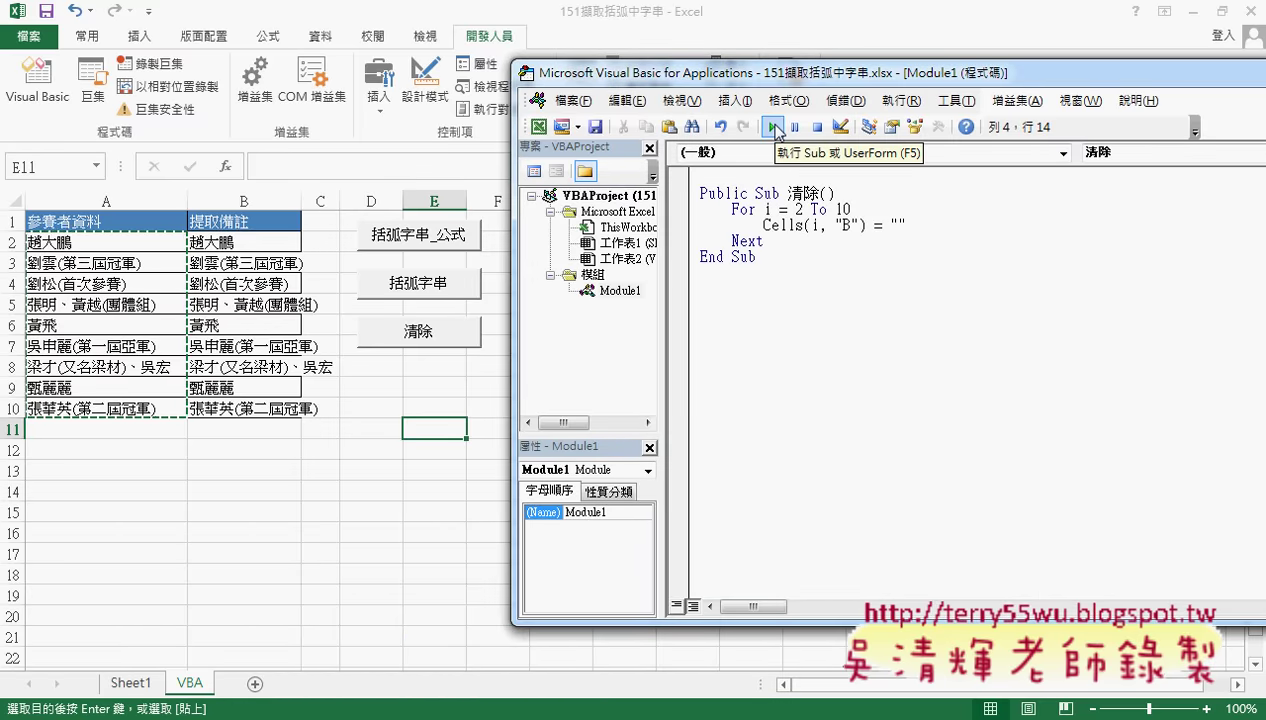
click(774, 128)
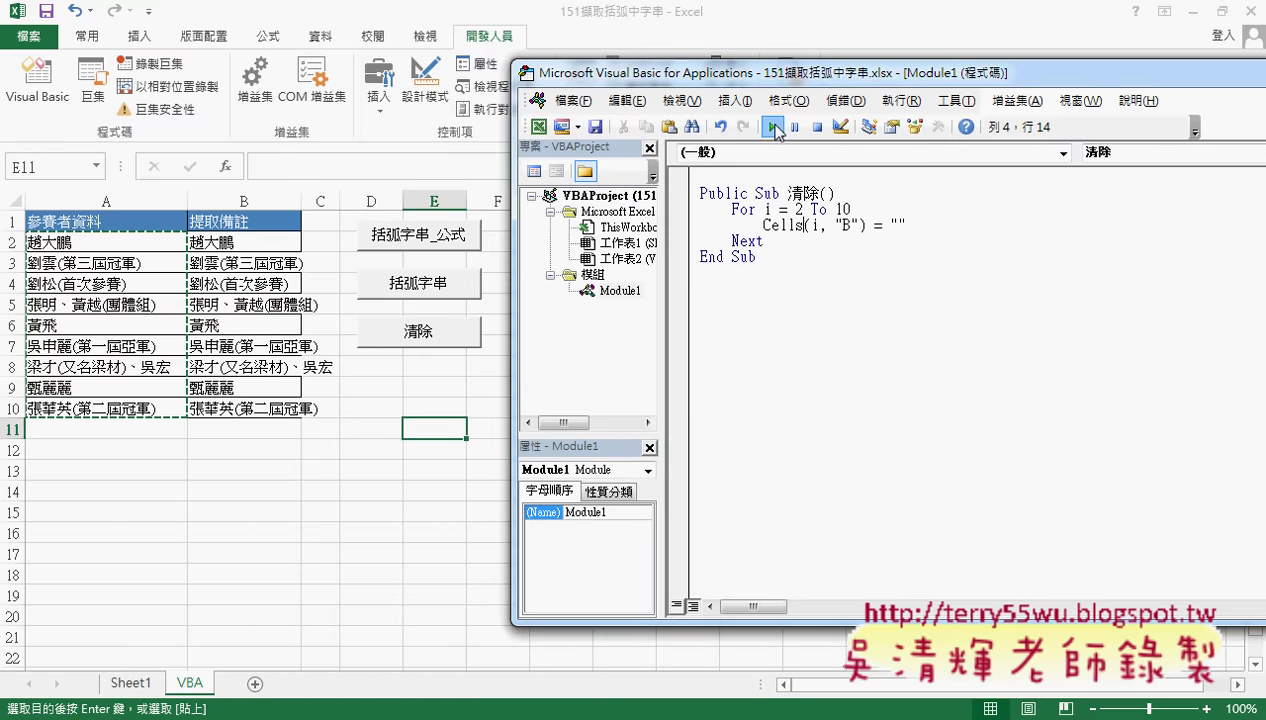
click(893, 226)
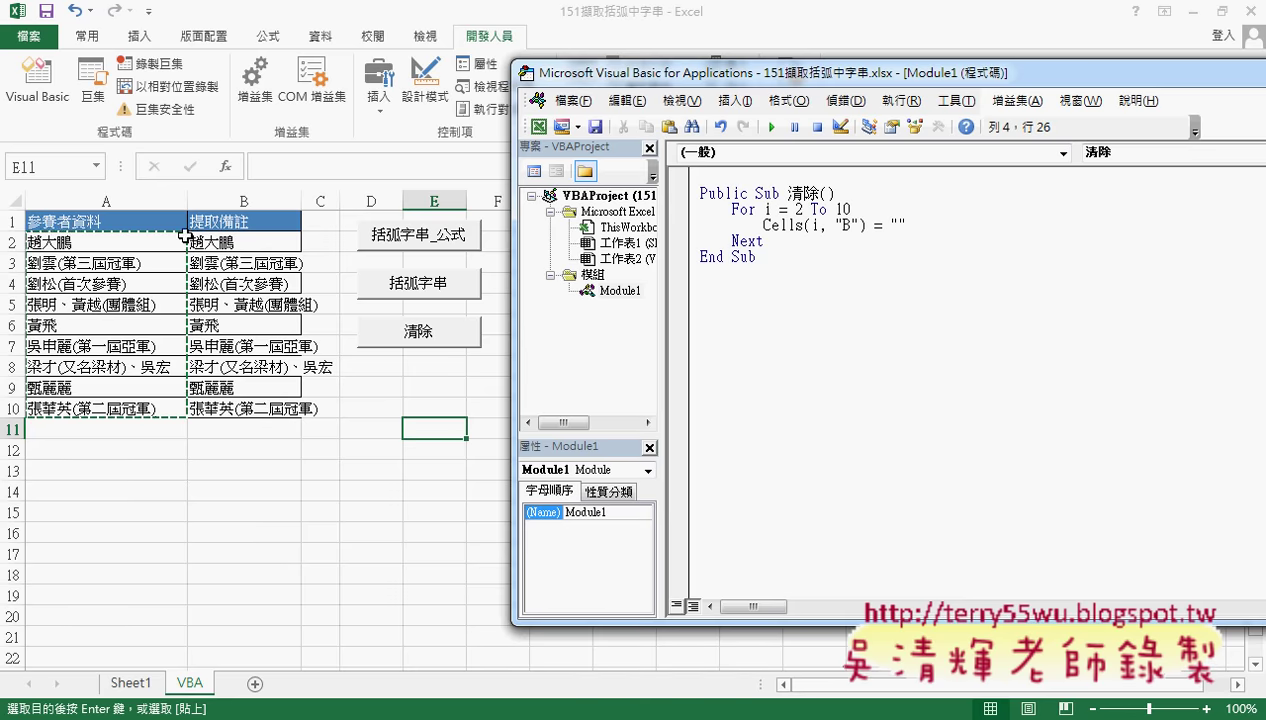
click(672, 226)
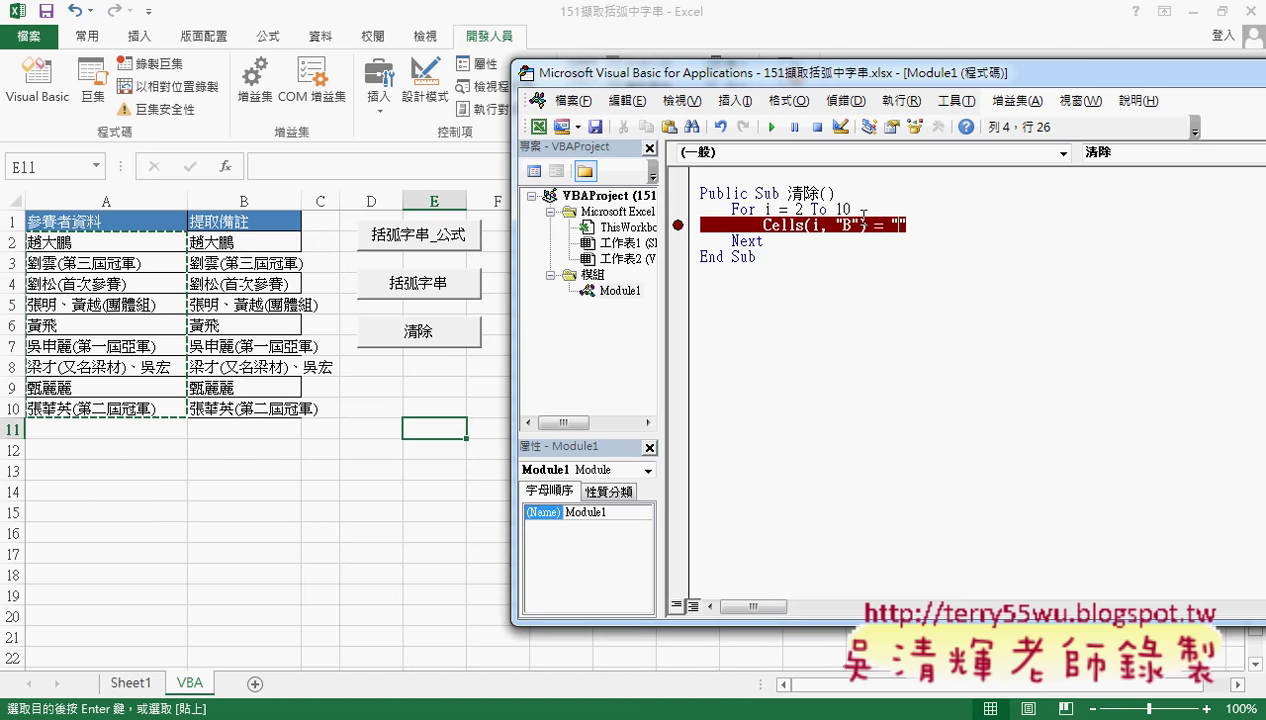
Step through the 清除 macro with F8 until B2:B10 are cleared, then remove the Cells-line breakpoint.
click(773, 128)
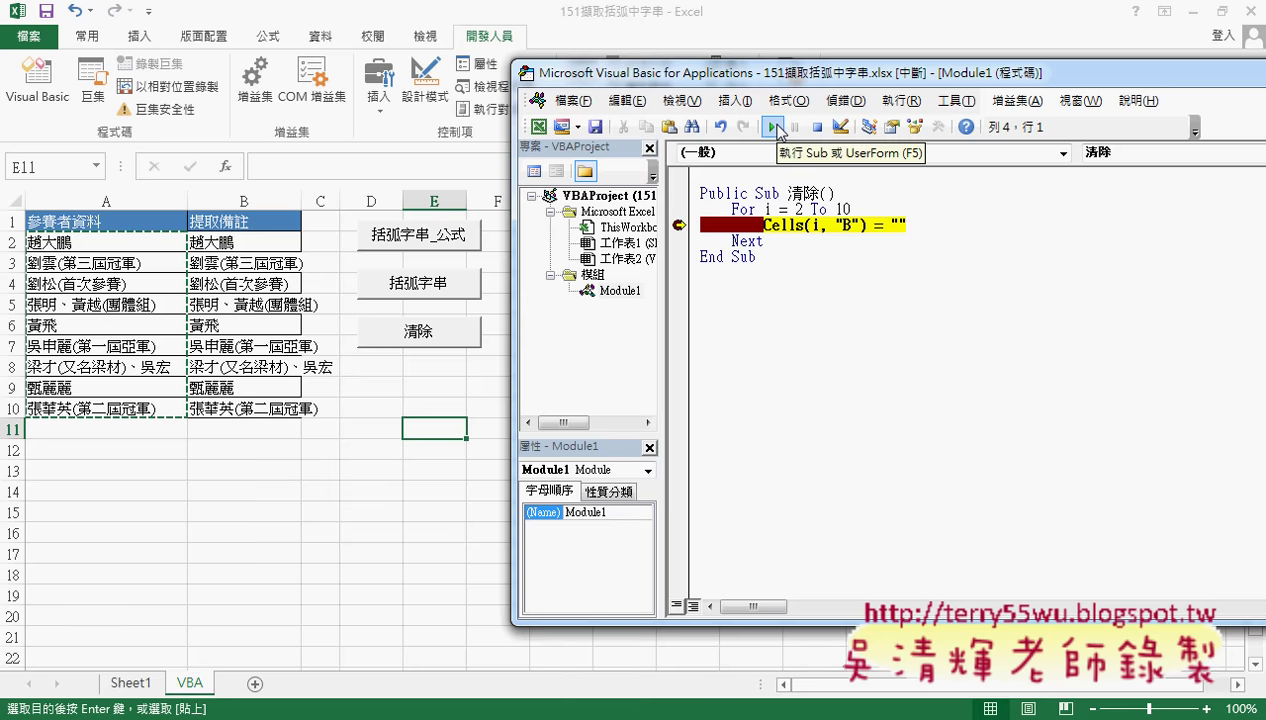
key(F8)
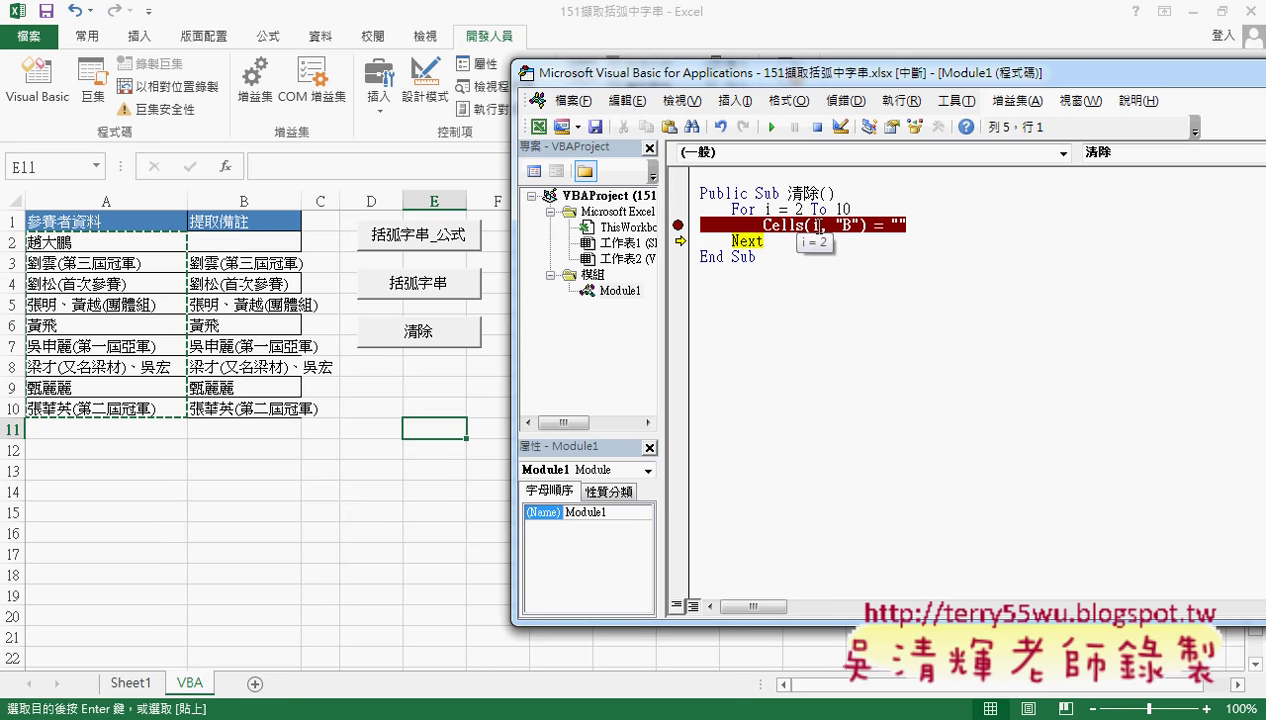
key(F8)
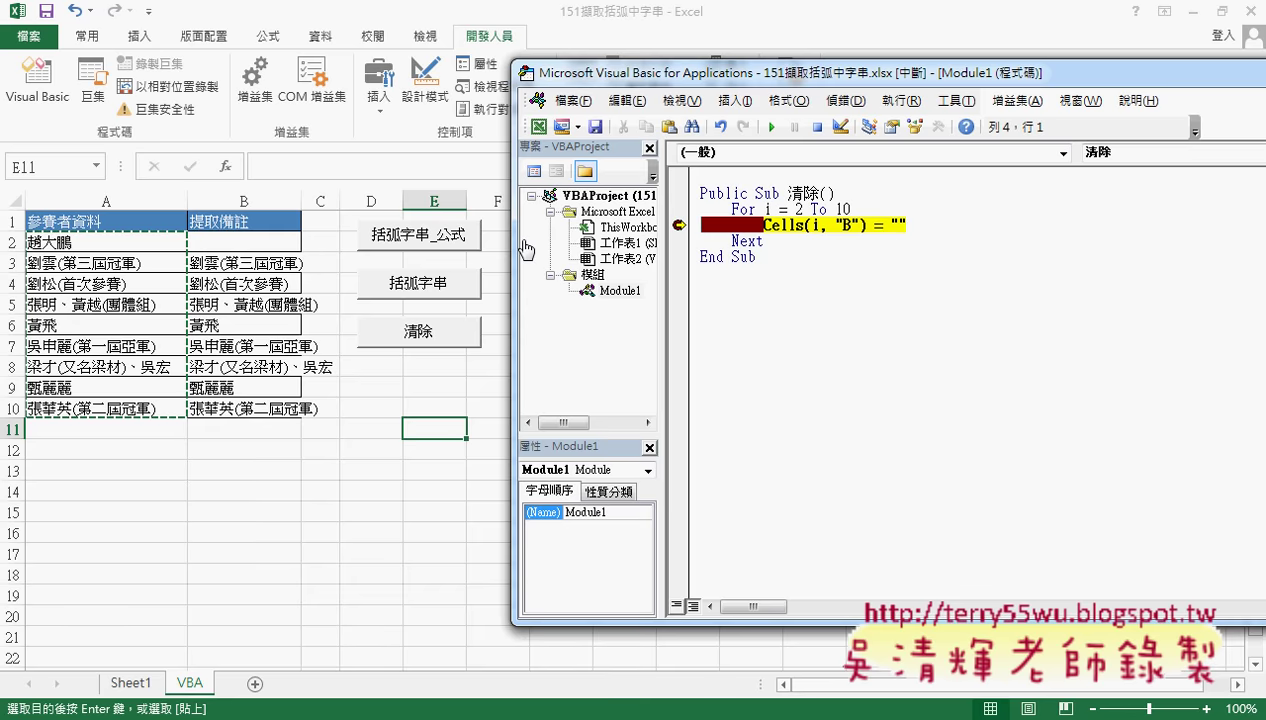
key(F8)
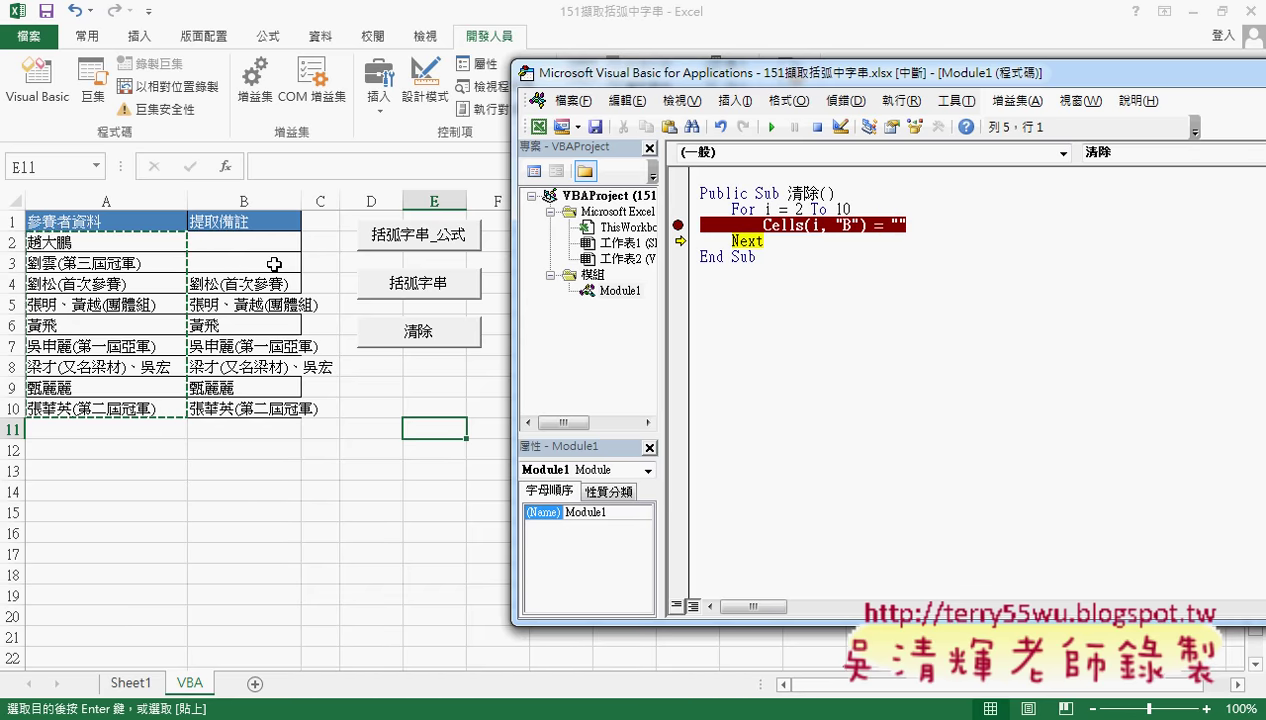
key(F8)
key(F8)
key(F8)
key(F8)
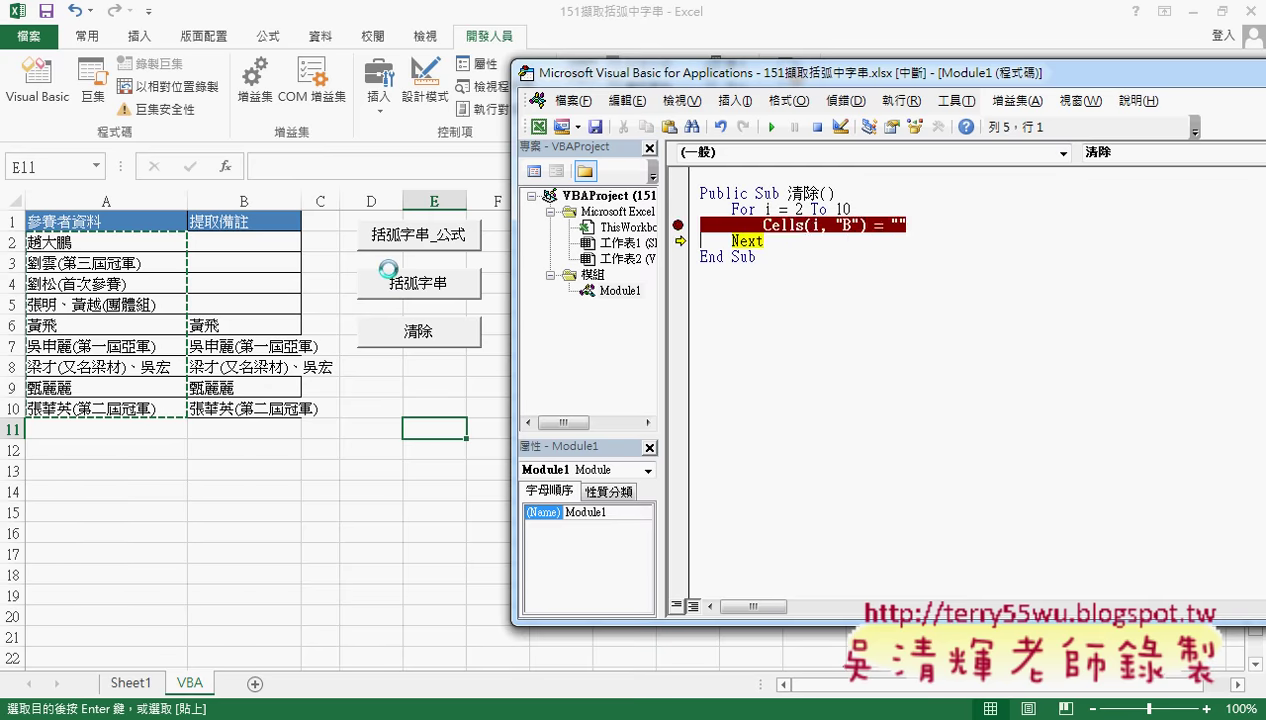
key(F8)
key(F8)
key(F8)
key(F8)
key(F8)
key(F8)
key(F8)
key(F8)
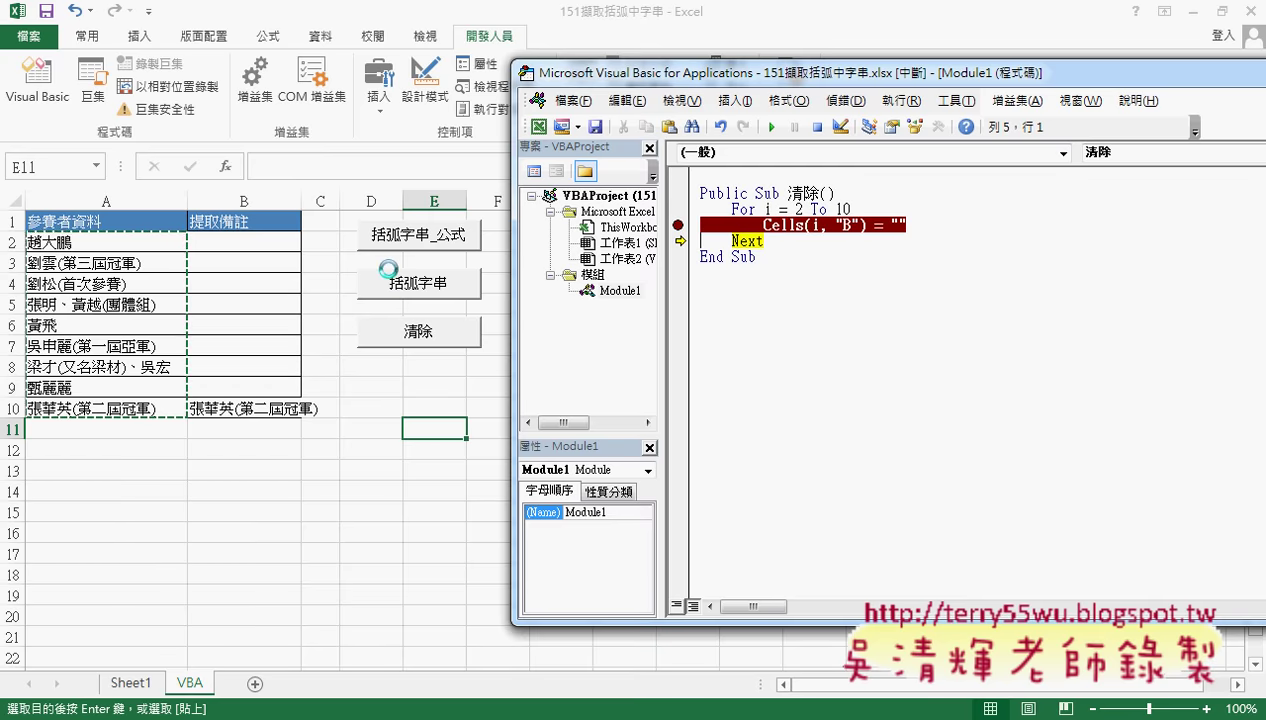
key(F8)
key(F8)
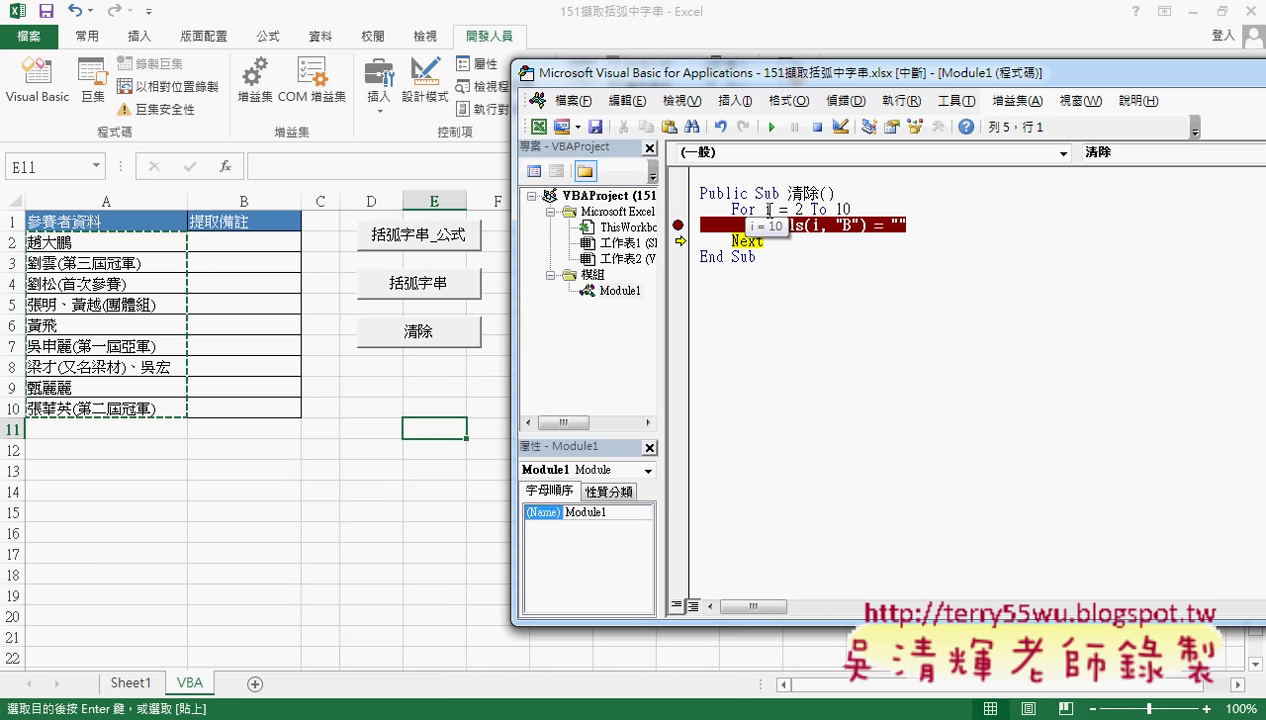
mouse_move(768, 210)
key(F8)
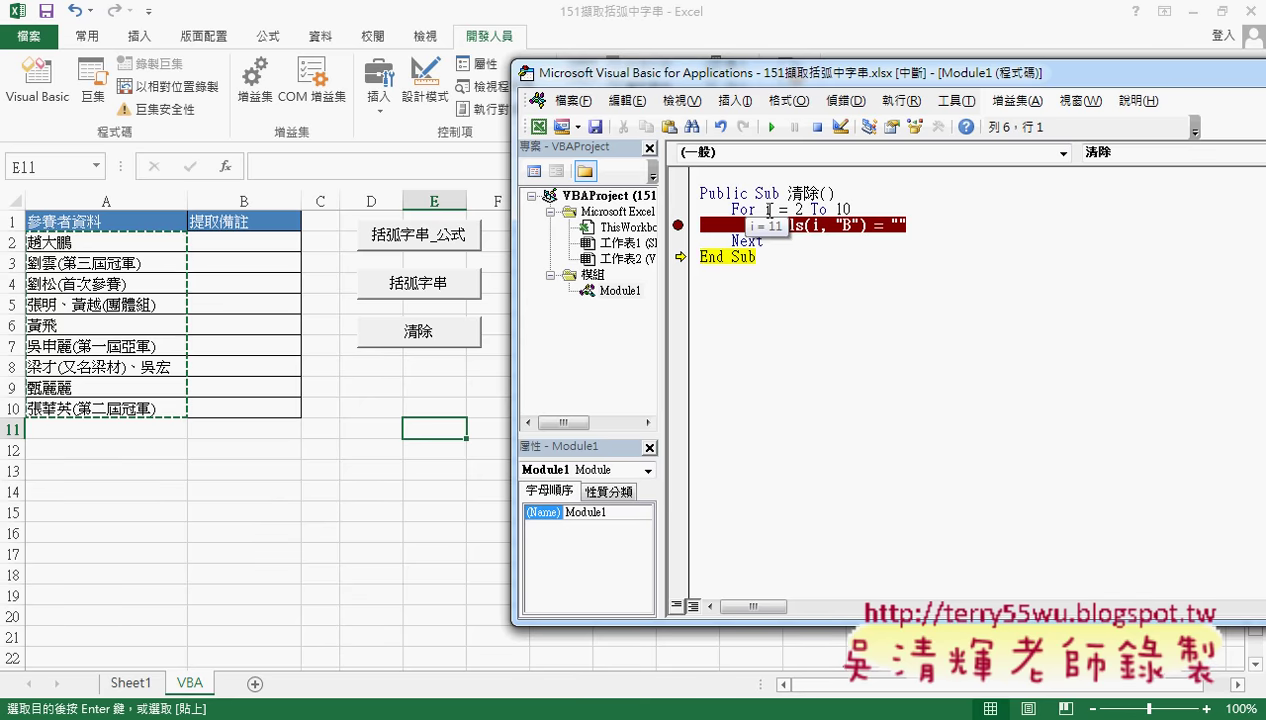
key(F8)
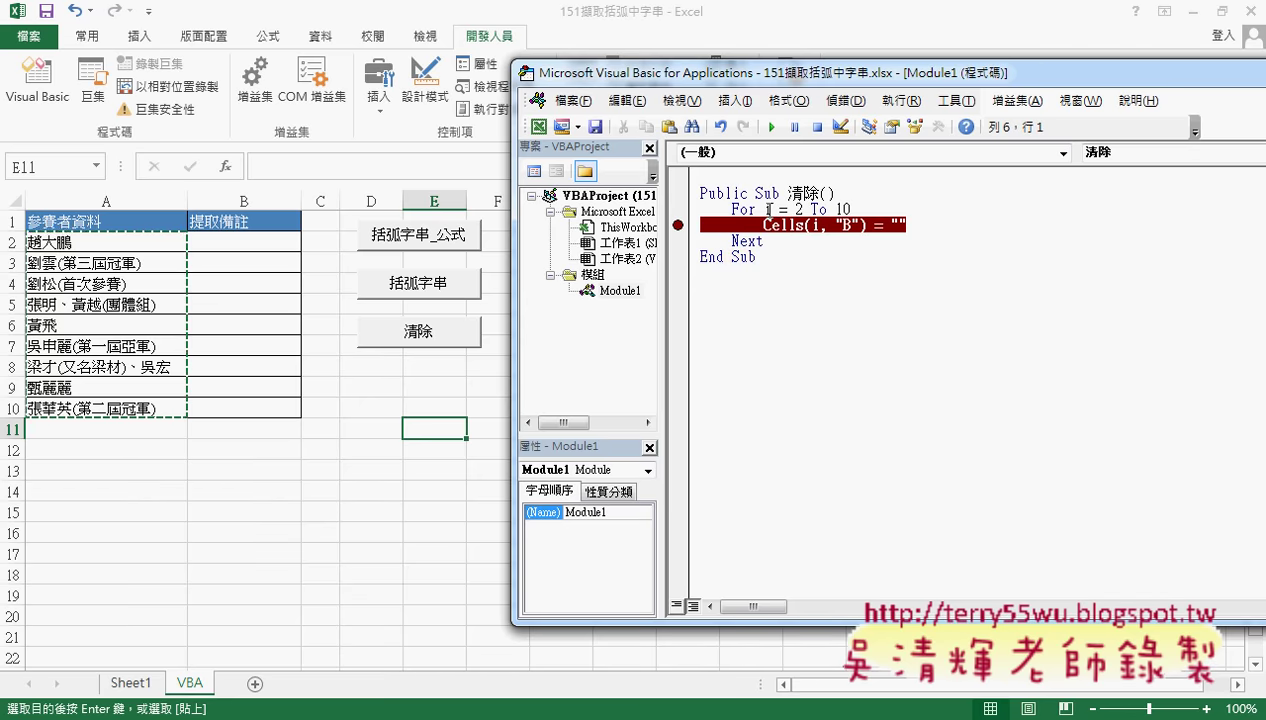
click(678, 225)
drag(732, 209, 752, 210)
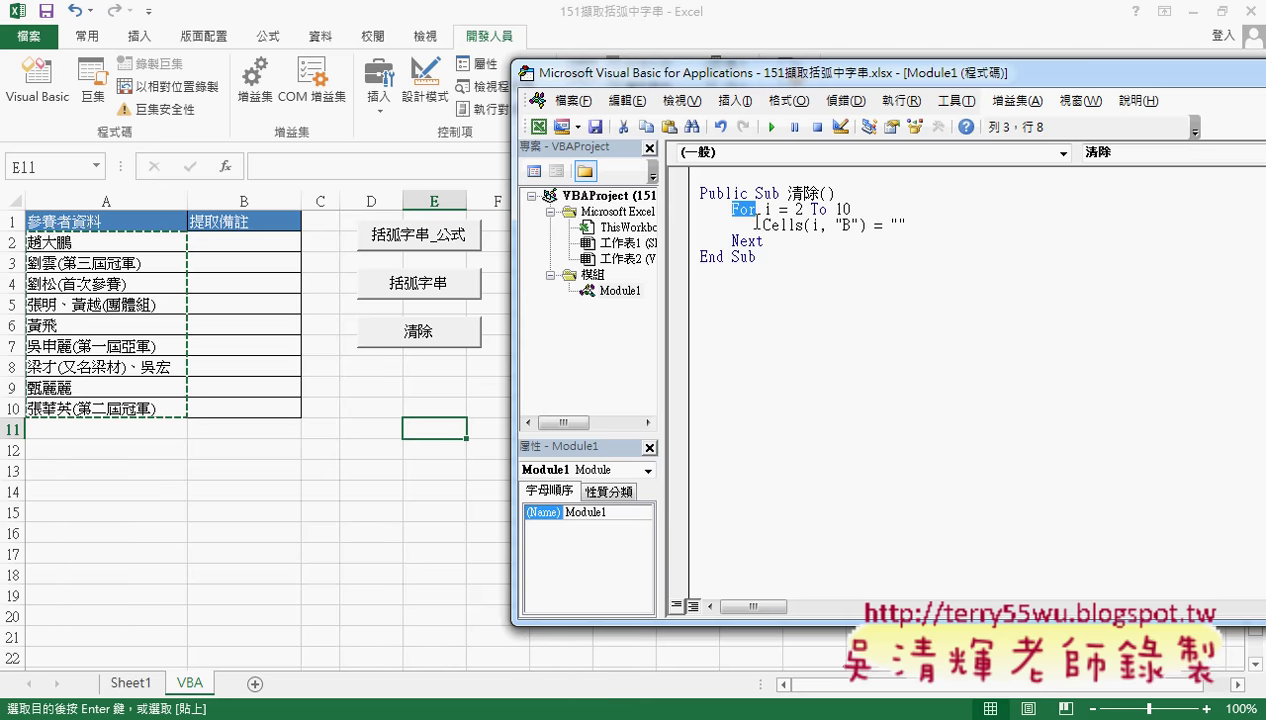
click(754, 242)
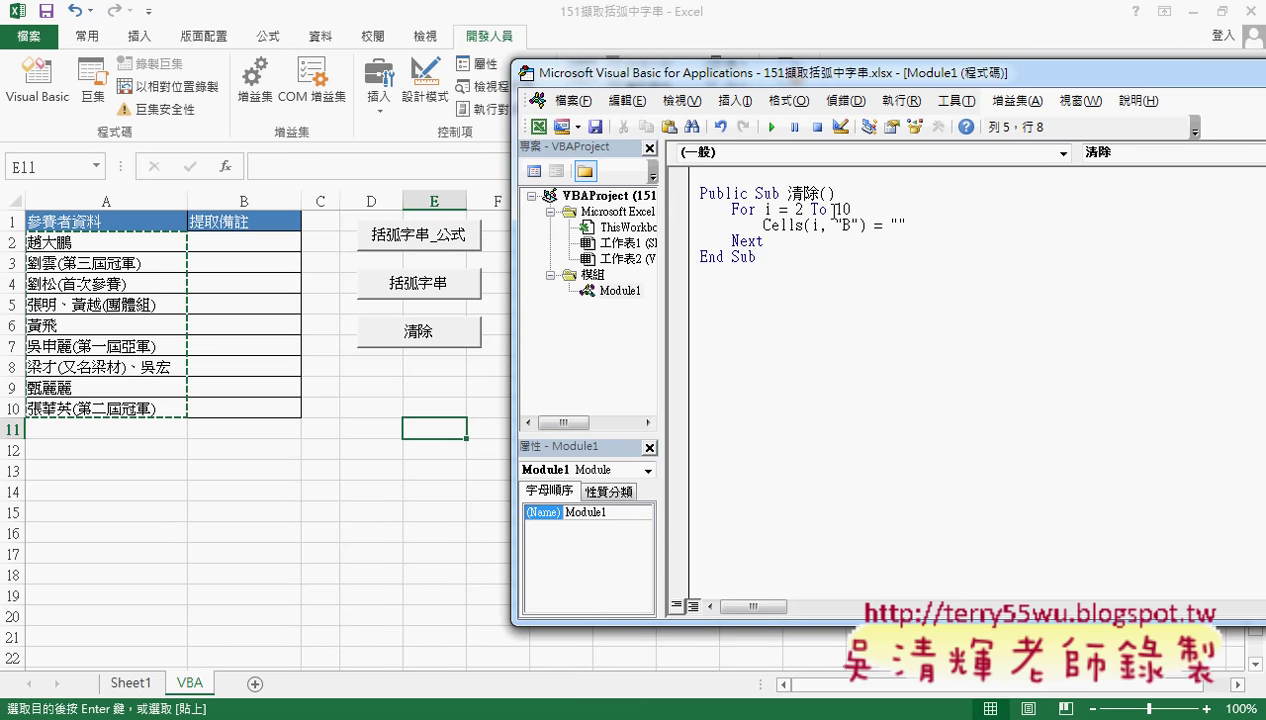
drag(835, 209, 850, 207)
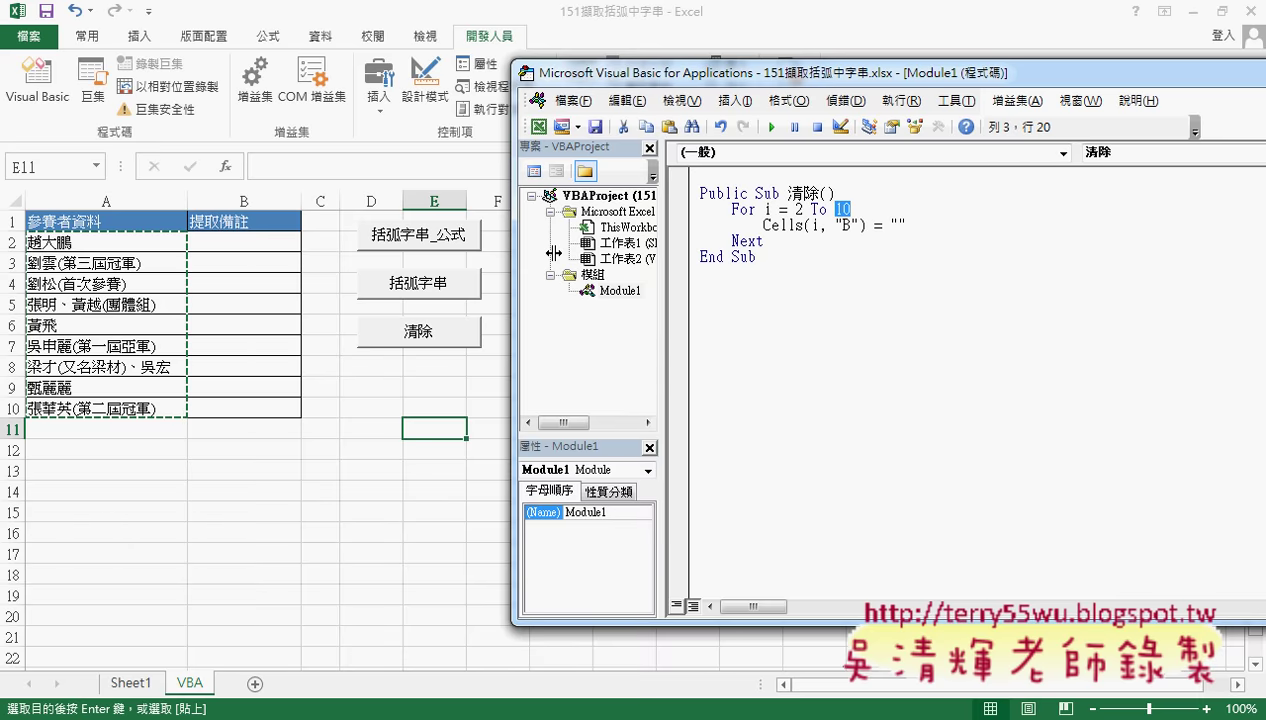
drag(814, 80, 668, 80)
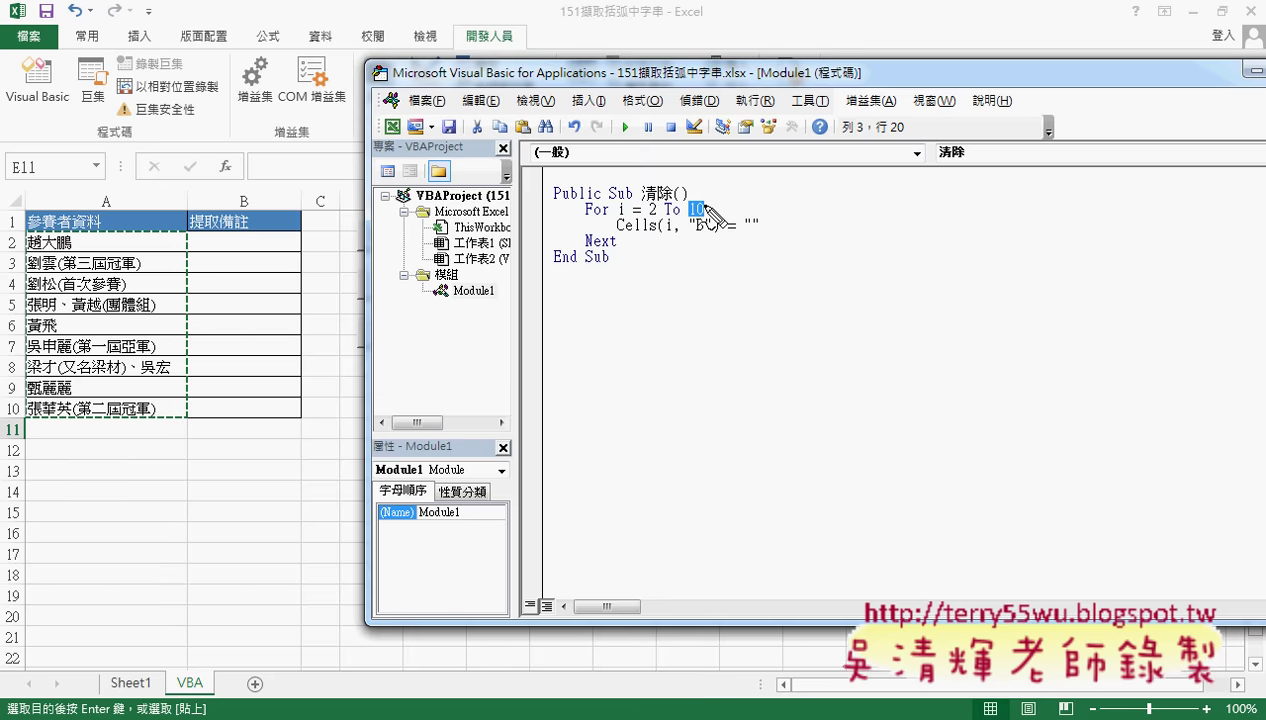
drag(698, 192, 710, 222)
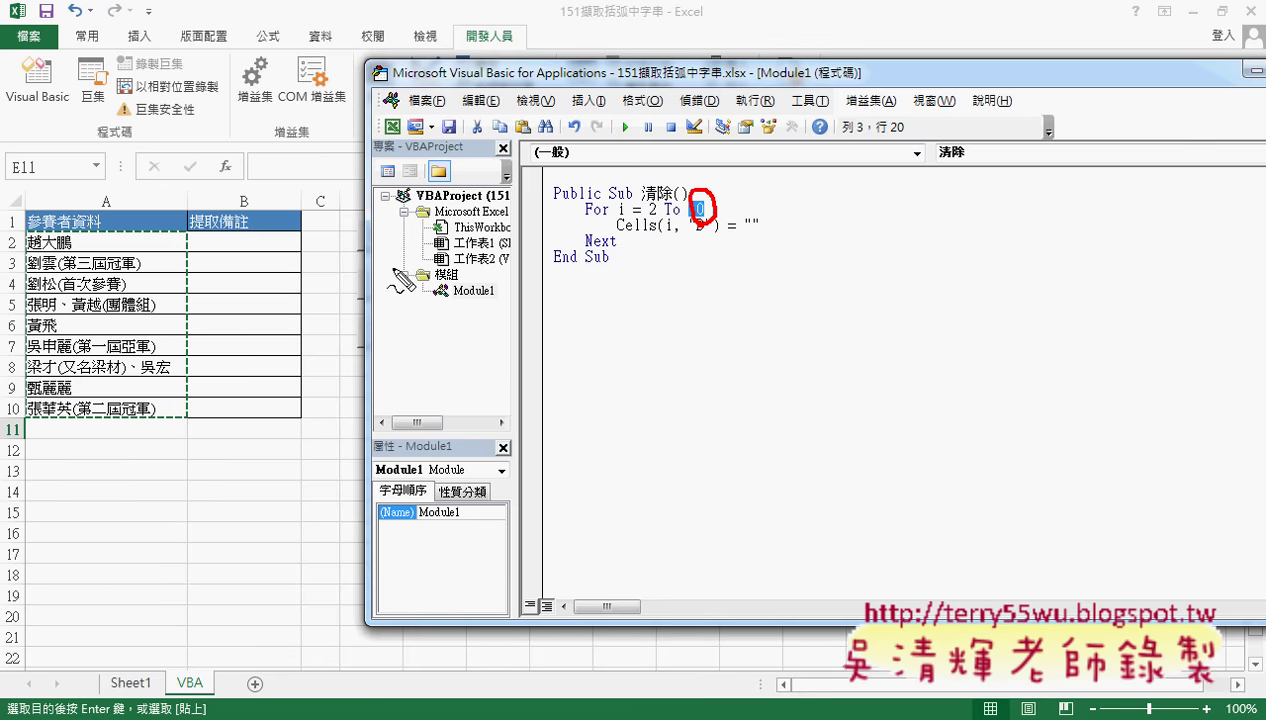
drag(78, 236, 72, 233)
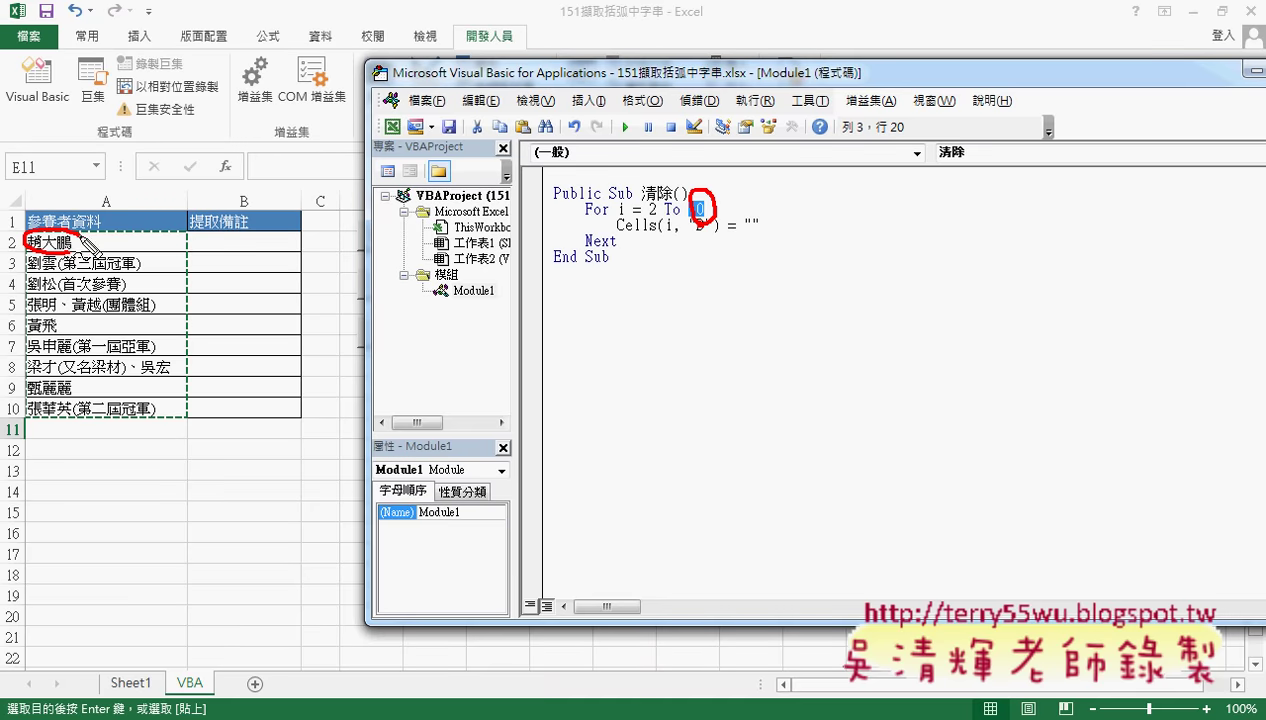
key(Escape)
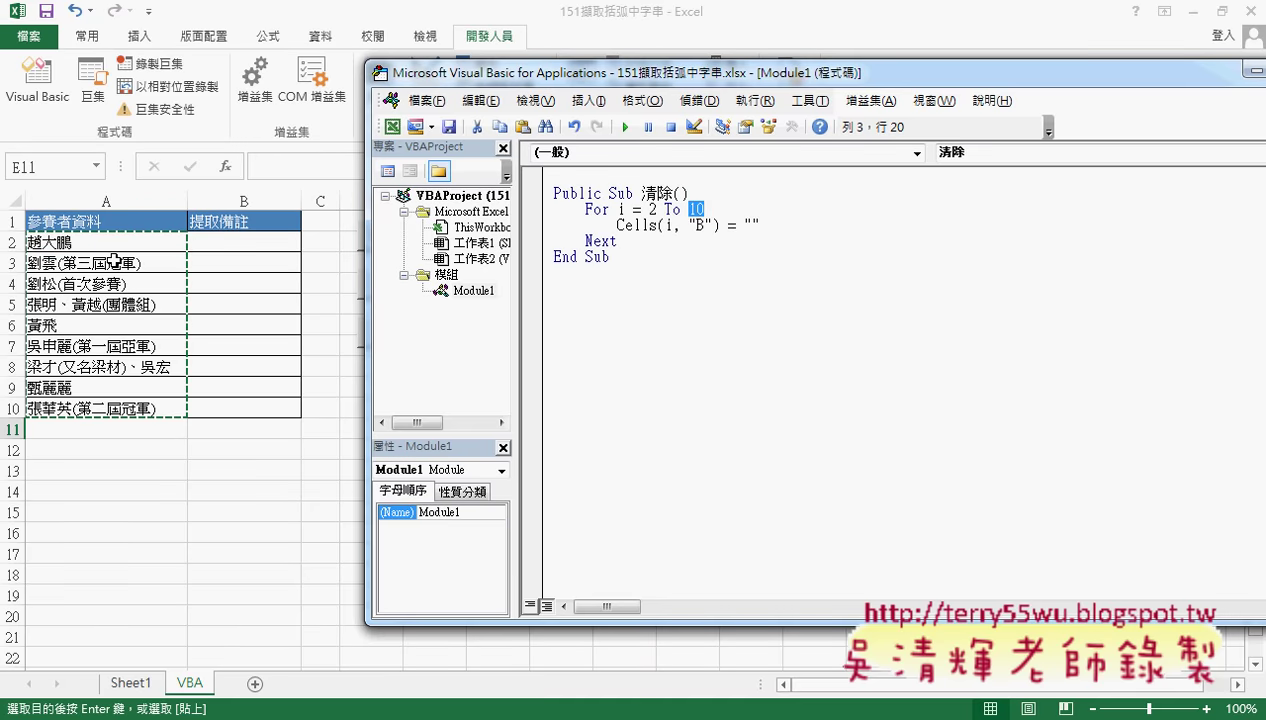
click(119, 243)
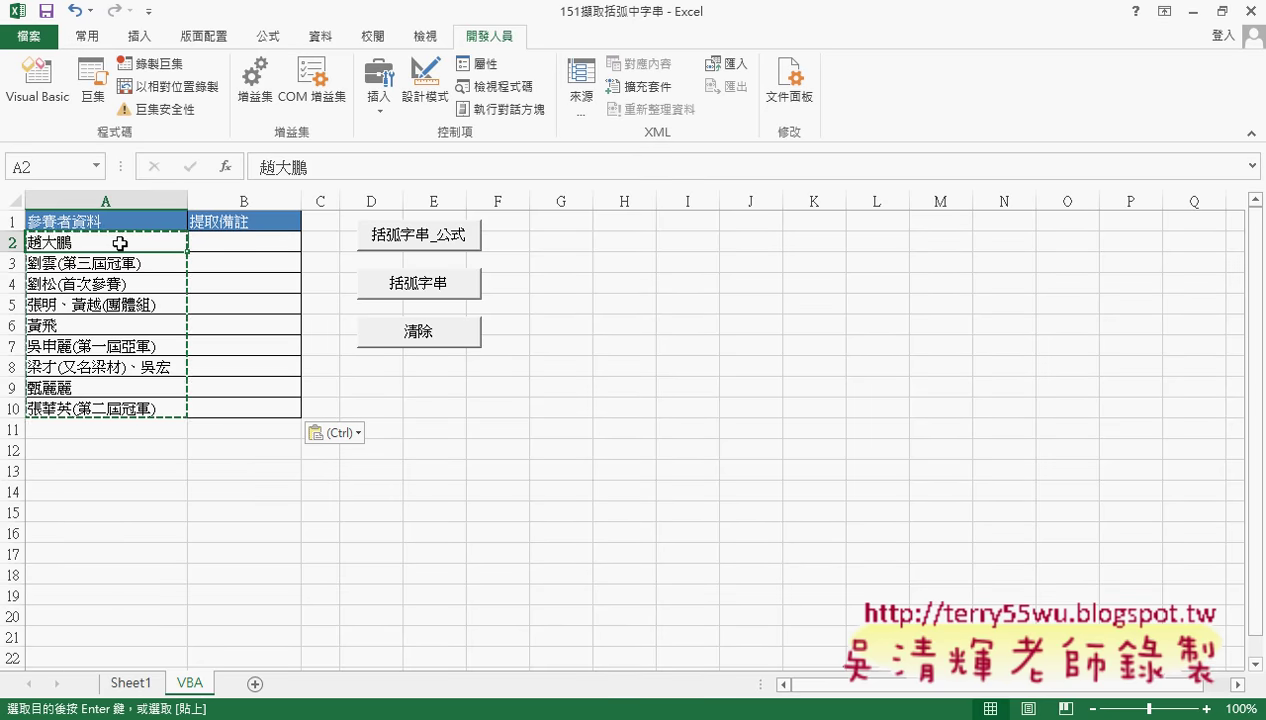
key(ctrl+Down)
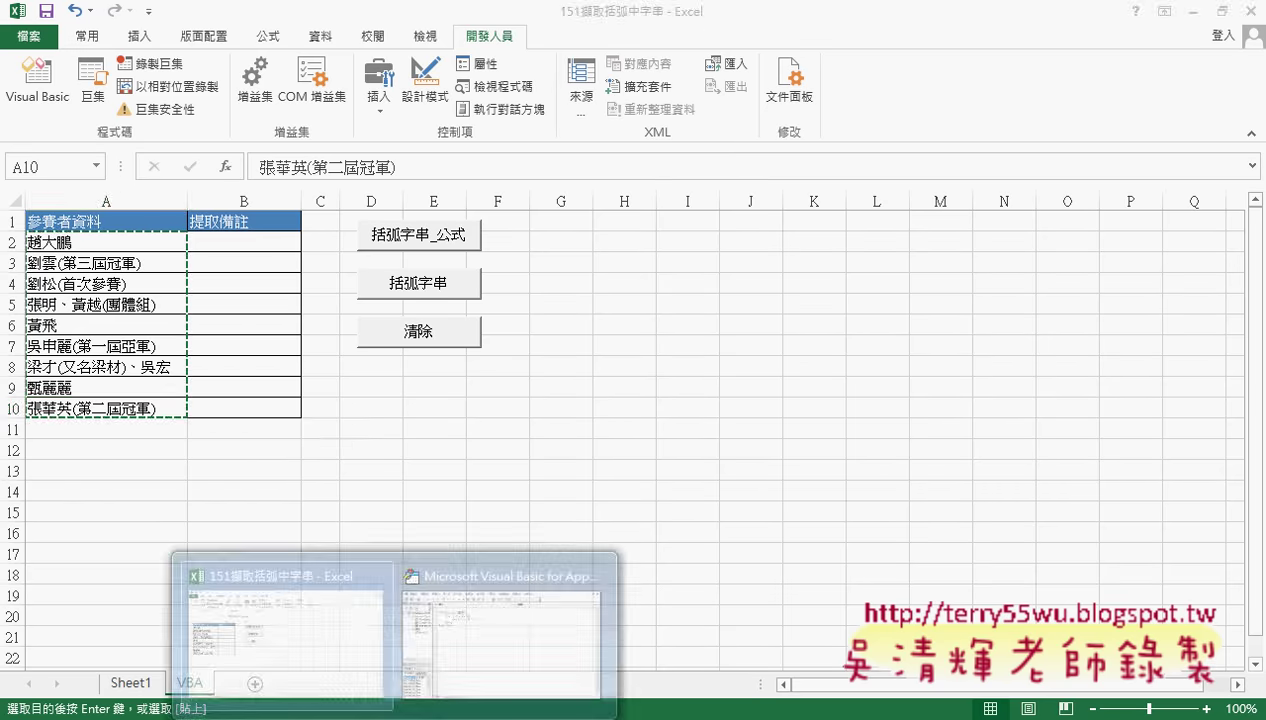
click(480, 655)
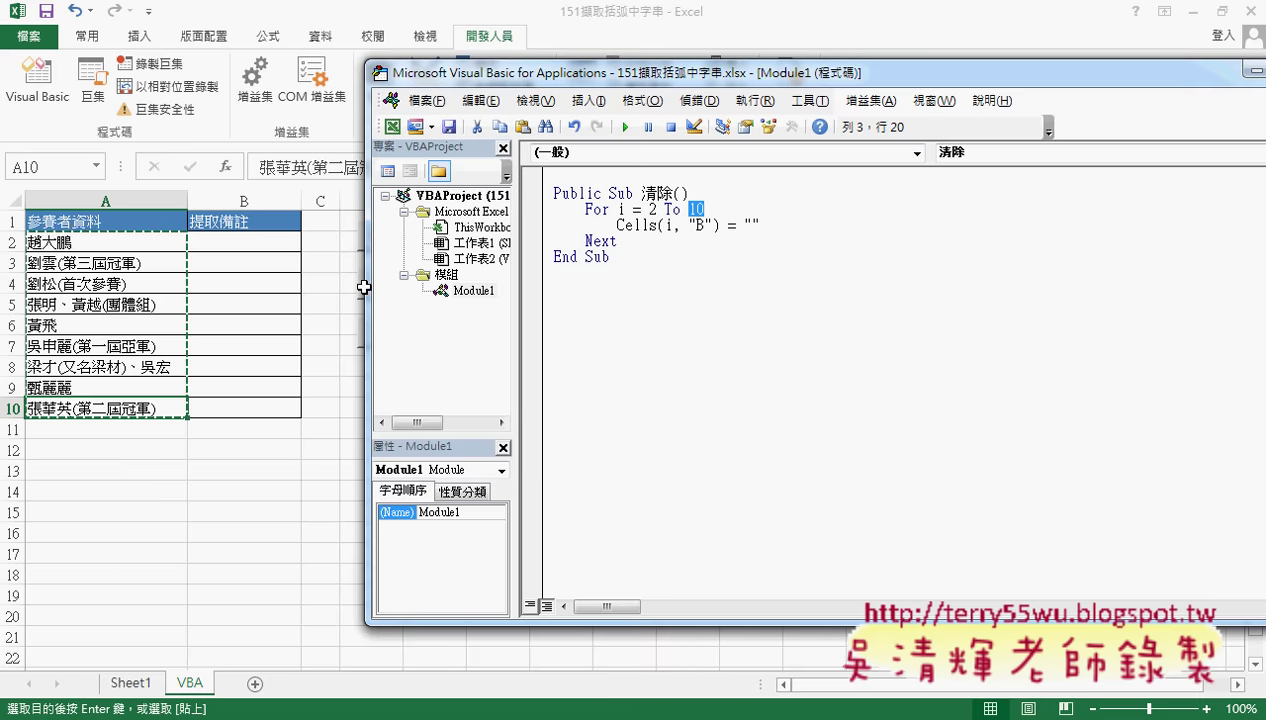
click(88, 367)
drag(88, 367, 97, 408)
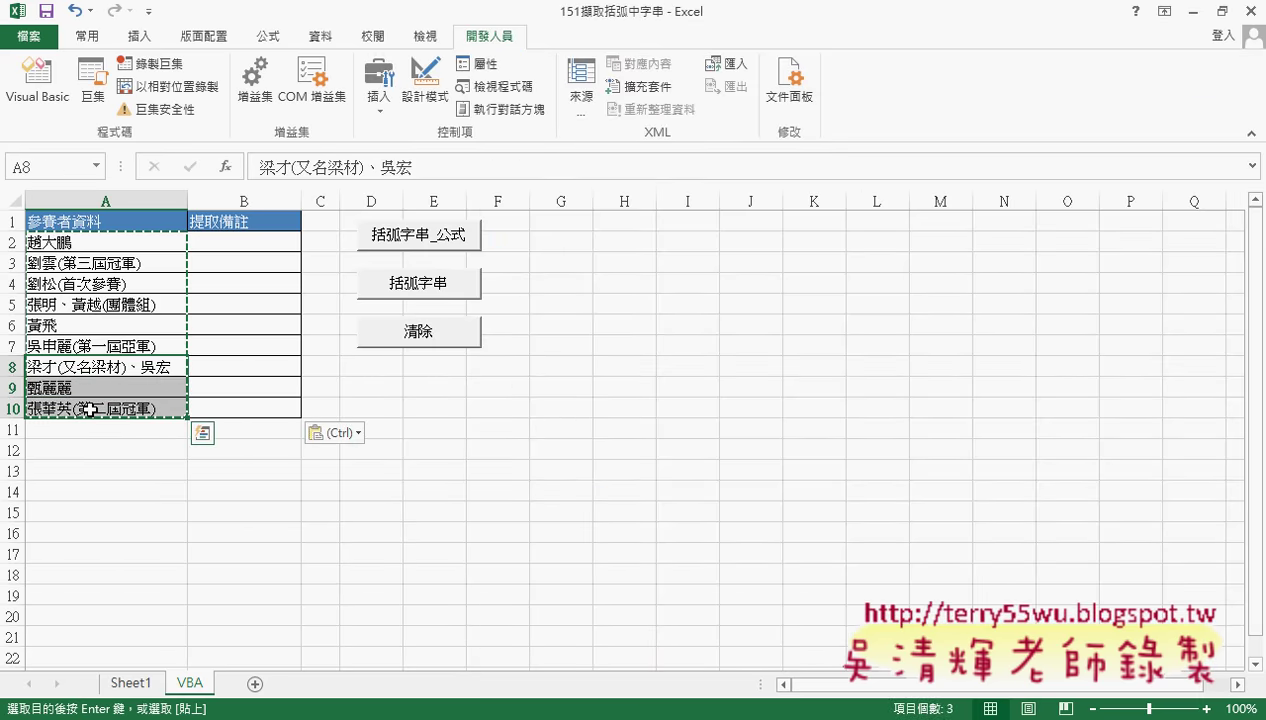
key(ctrl+c)
click(97, 427)
key(ctrl+v)
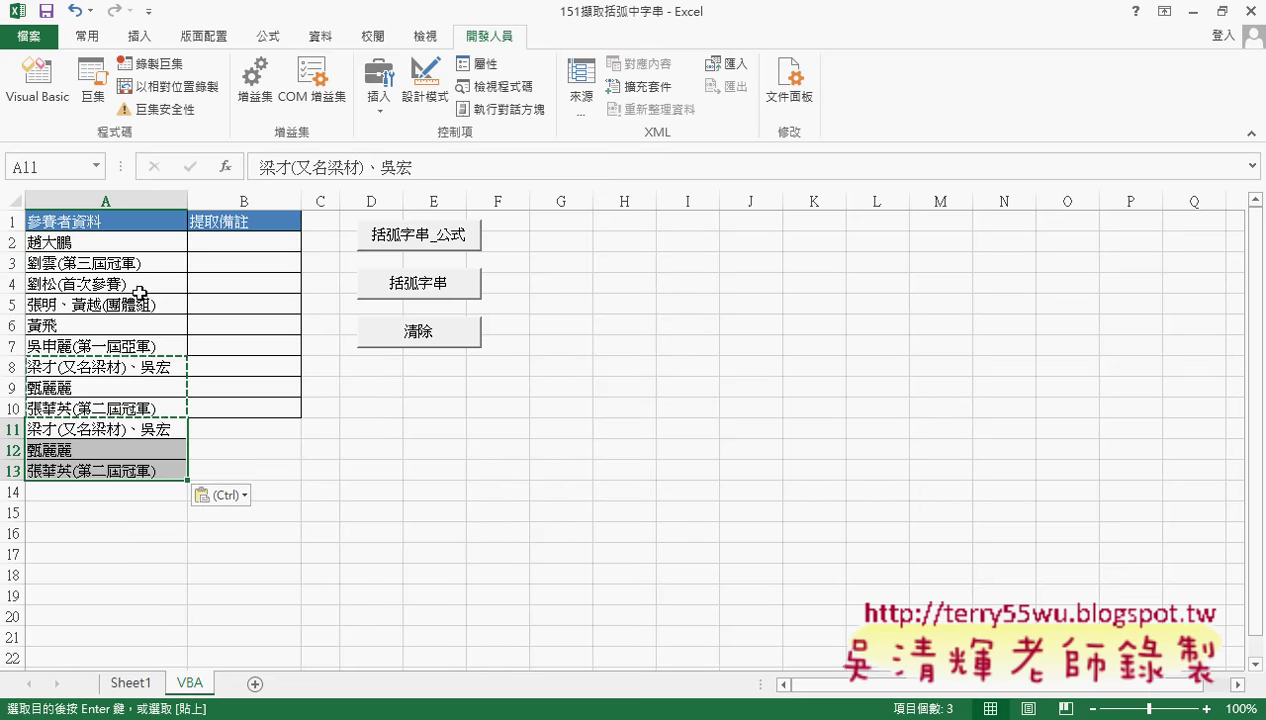
click(130, 237)
key(ctrl+Down)
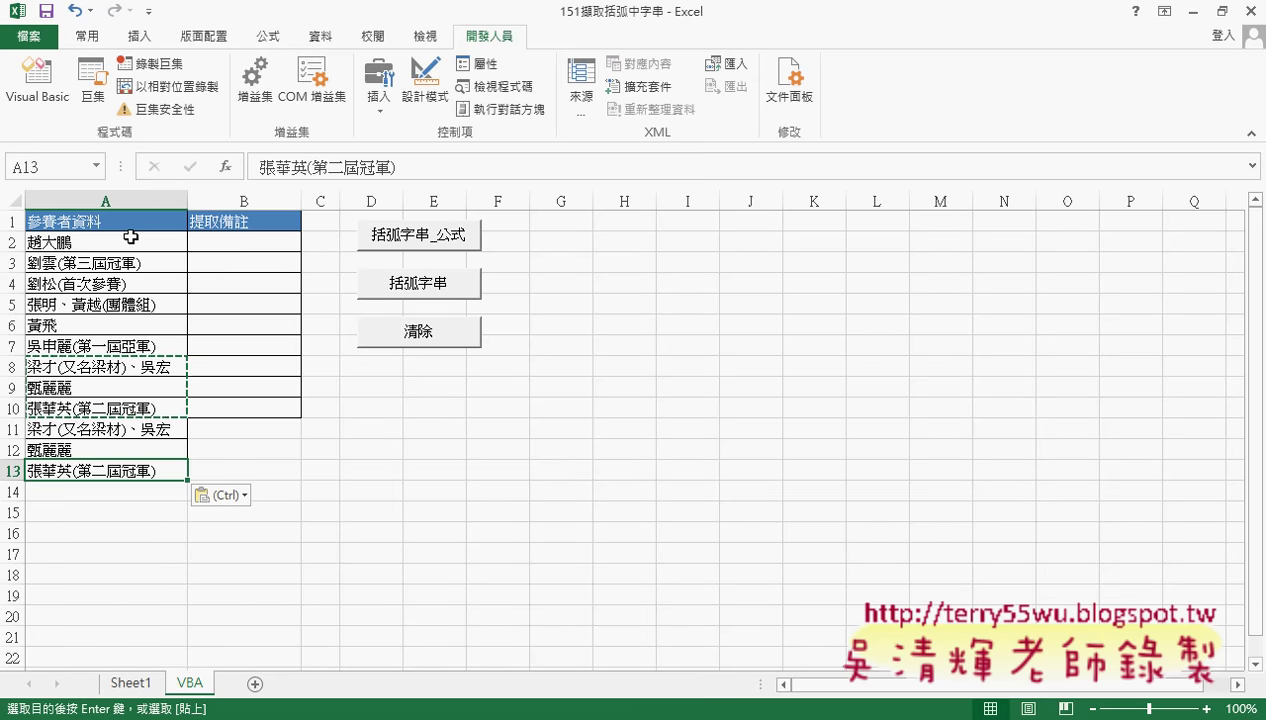
key(ctrl+z)
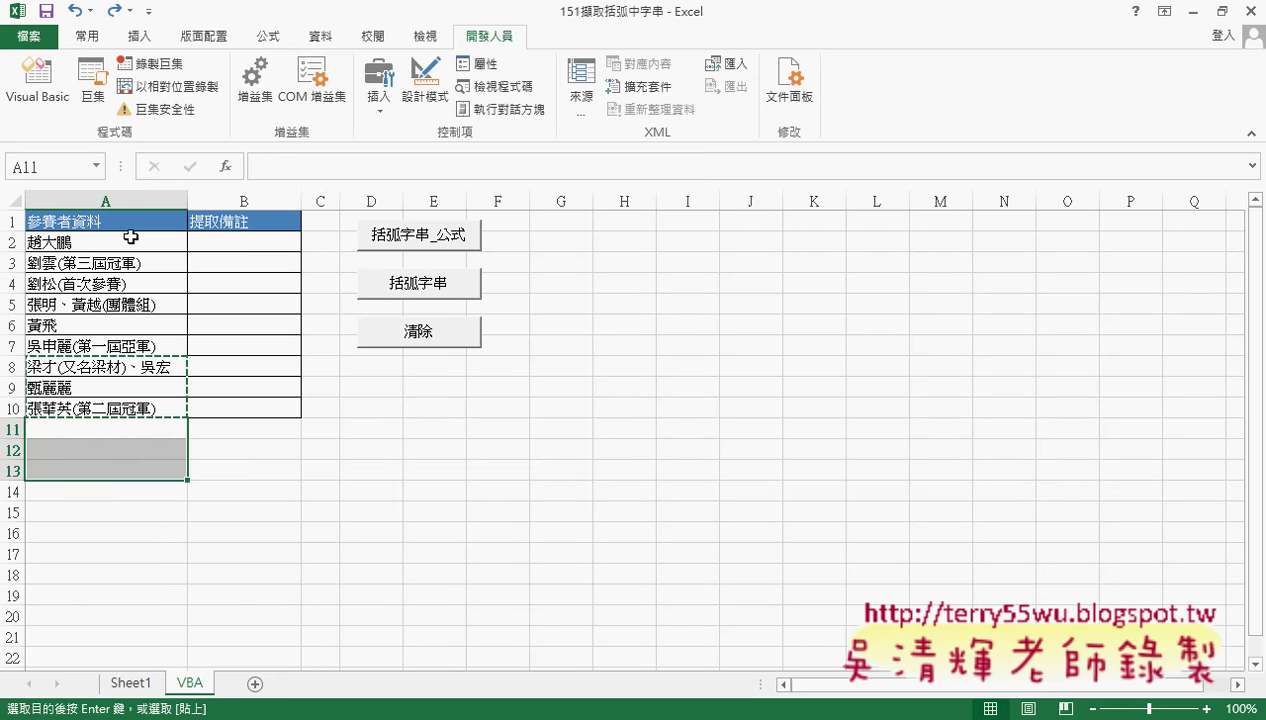
Replace the fixed 10 in the For line with range("A2").End(.
click(466, 654)
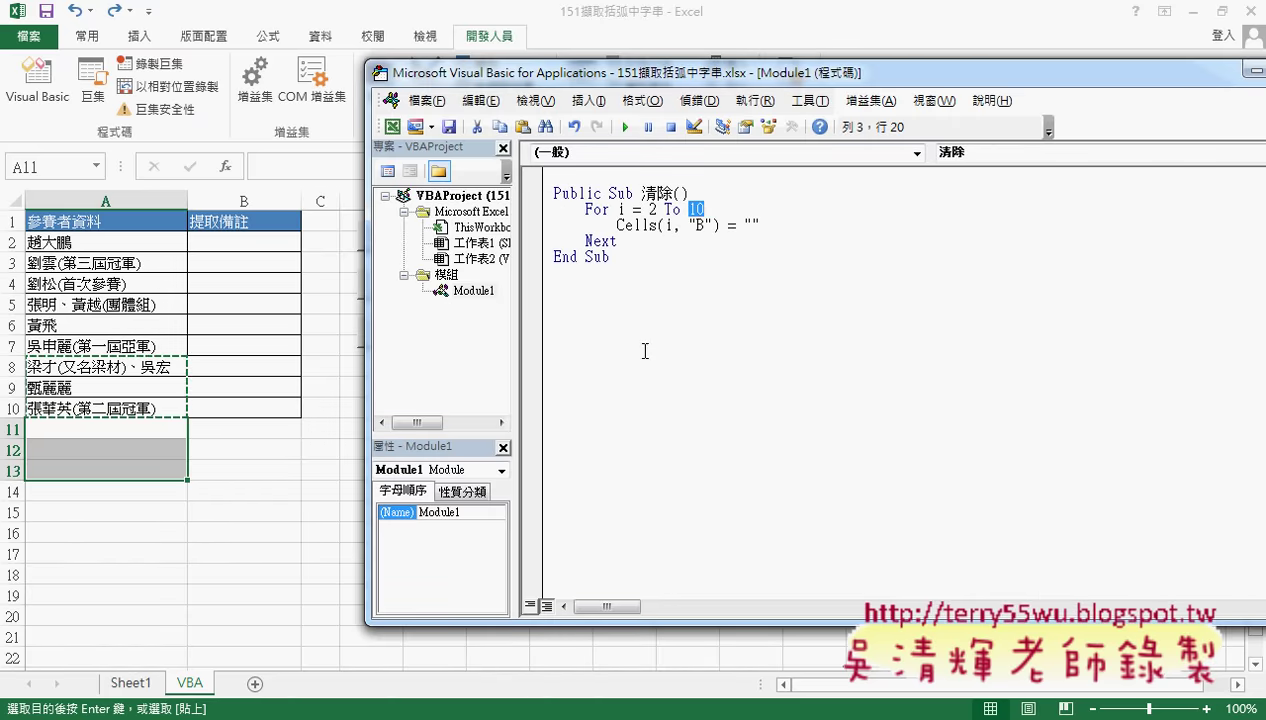
text(r)
text(ang)
text(e)
text(()
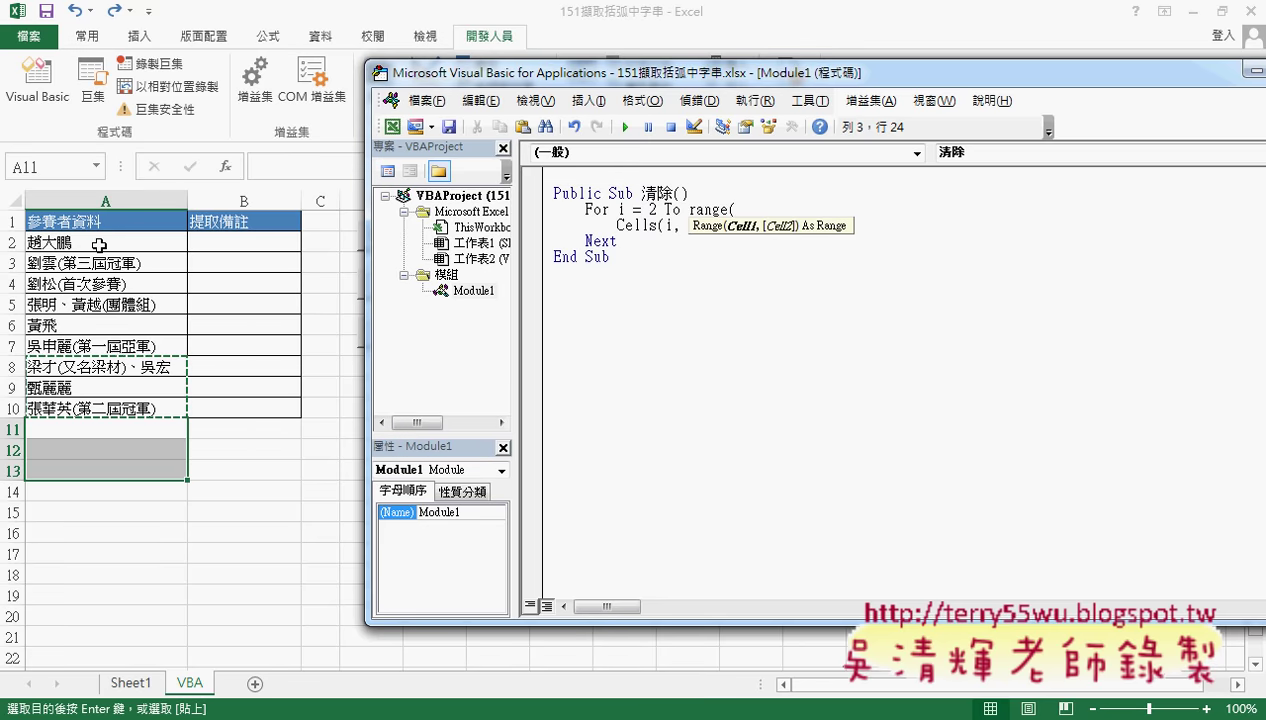
text("A)
text(2"))
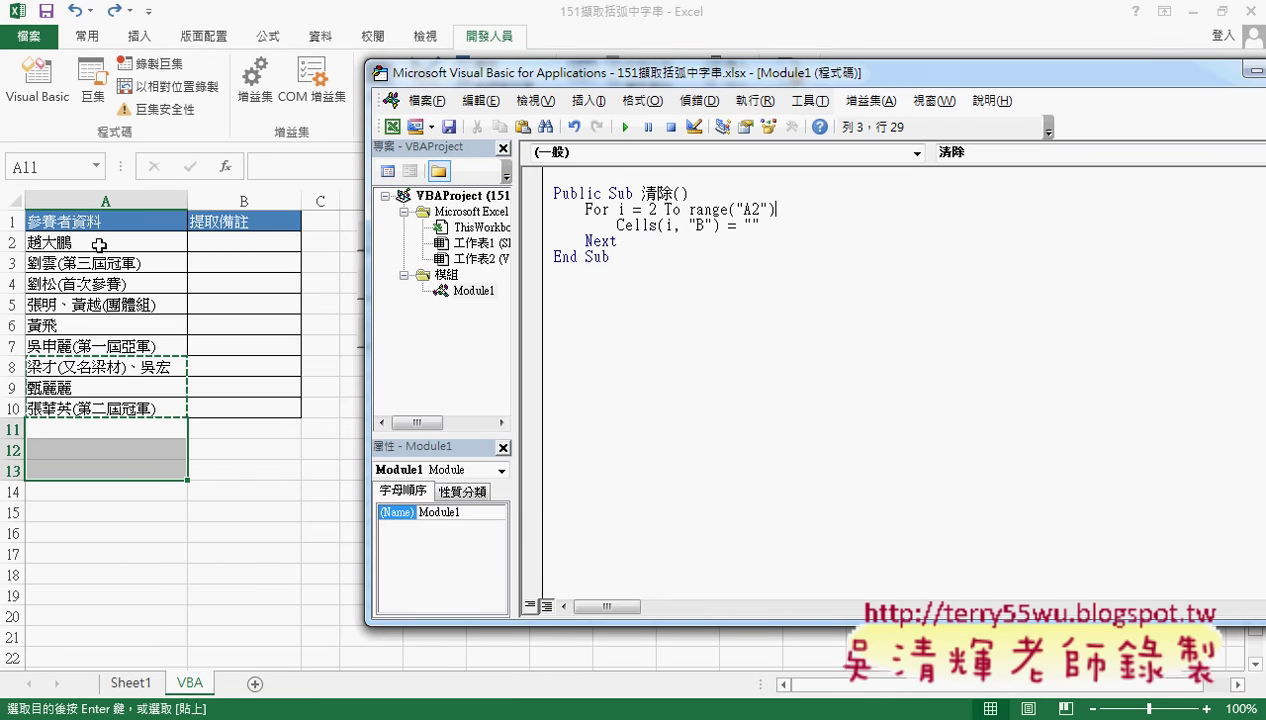
text(.)
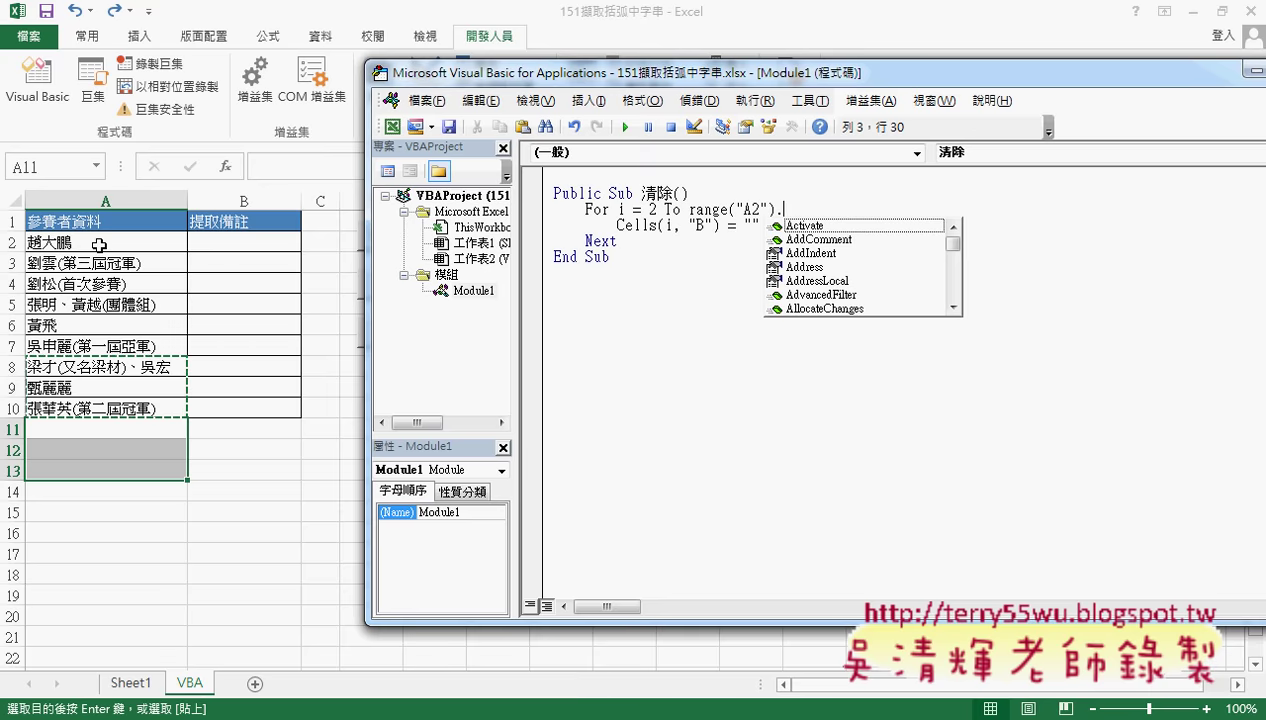
text(E)
click(864, 239)
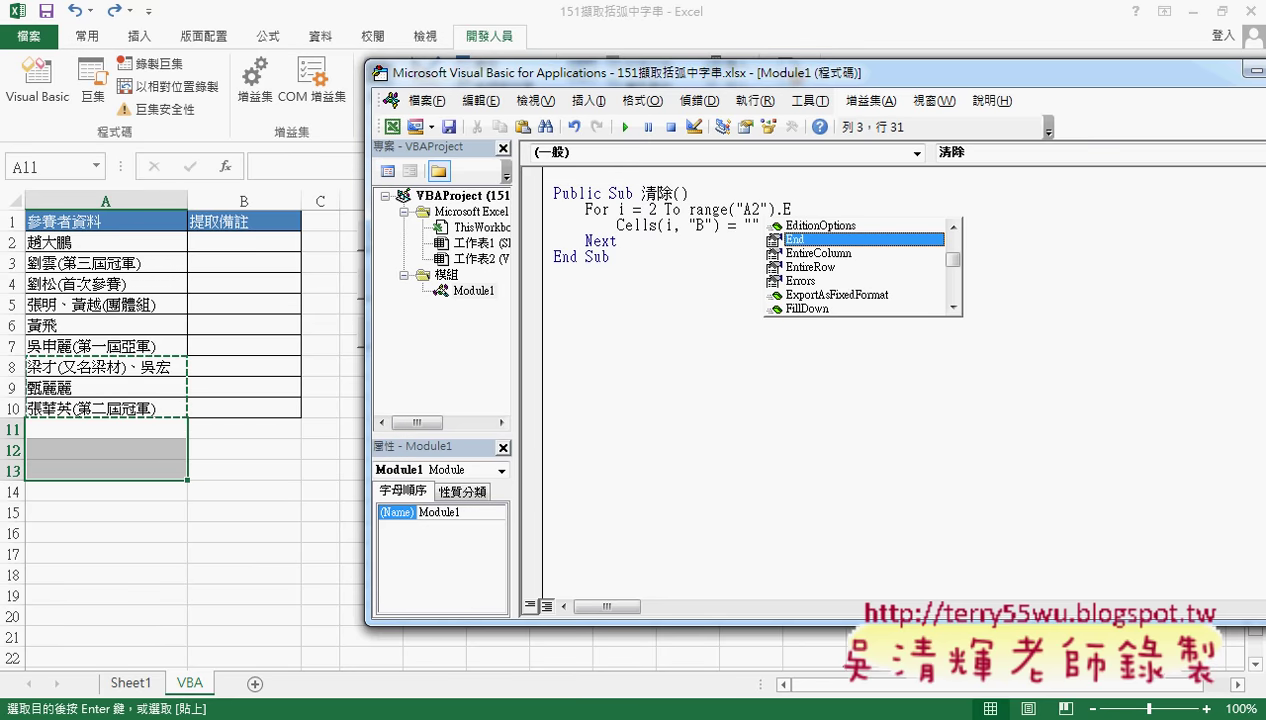
double_click(805, 240)
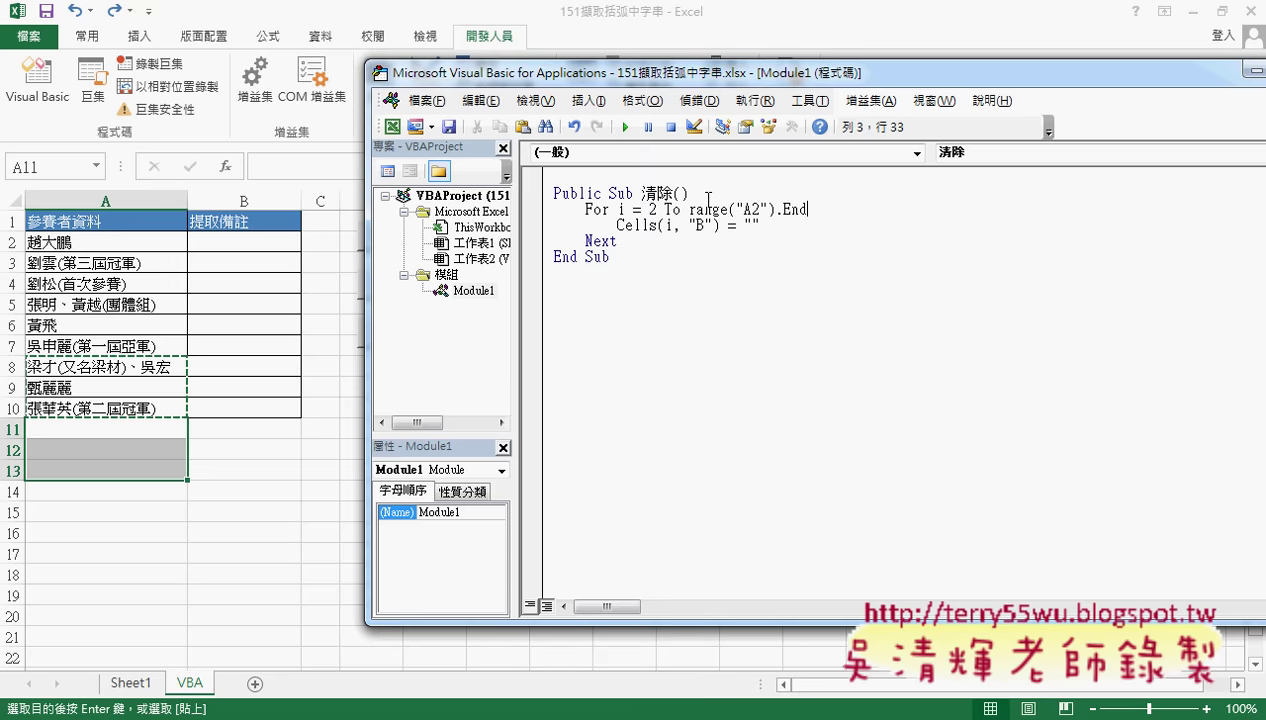
text(()
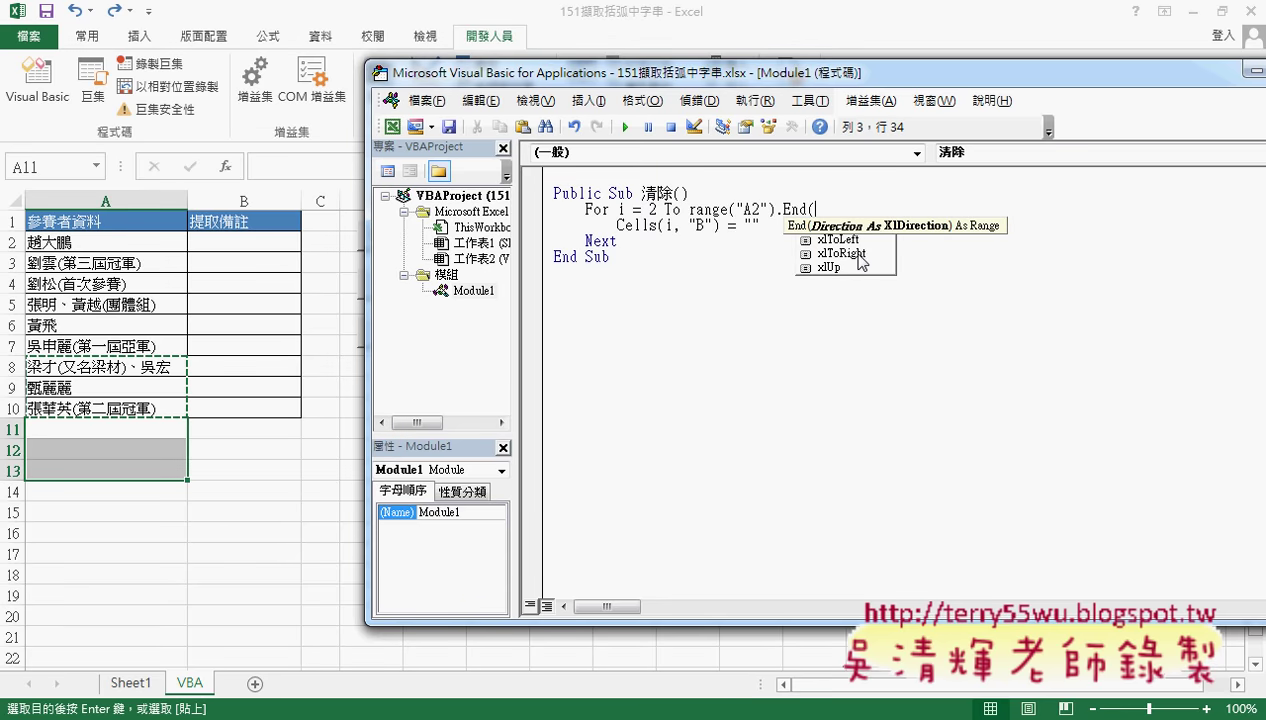
Choose xlDown from the suggestion list as the End direction.
click(855, 253)
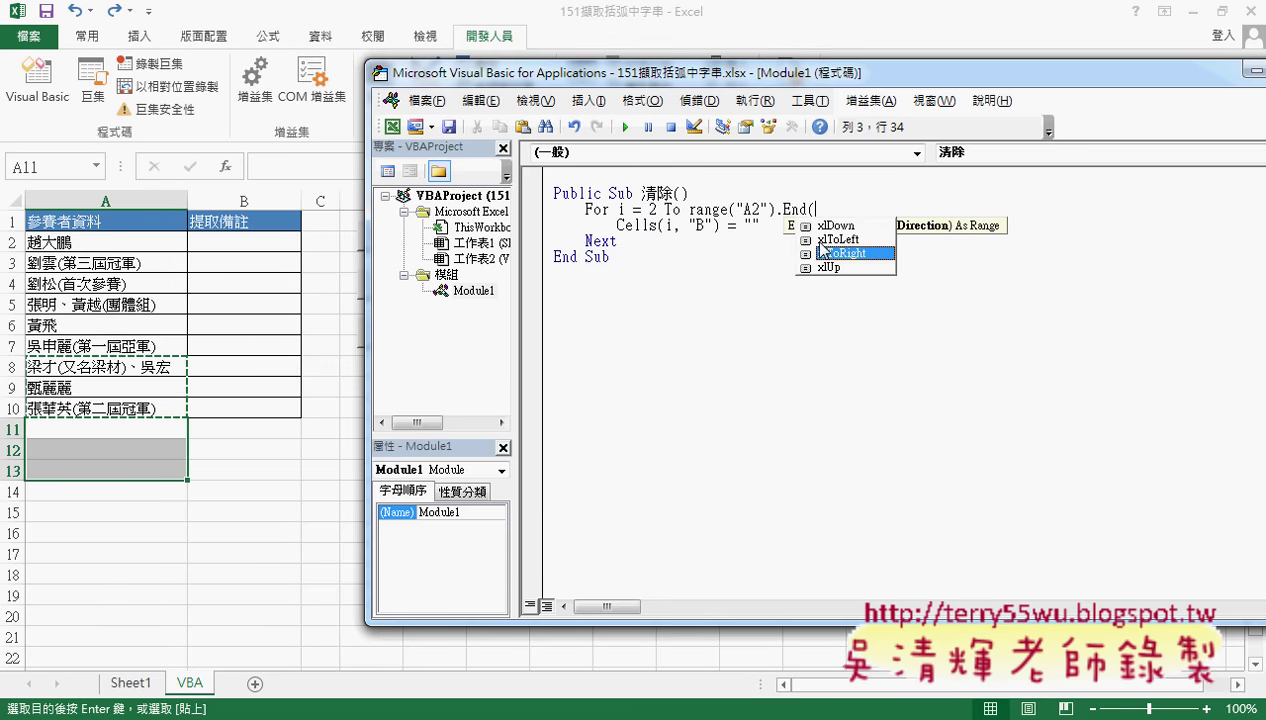
key(Up)
key(Up)
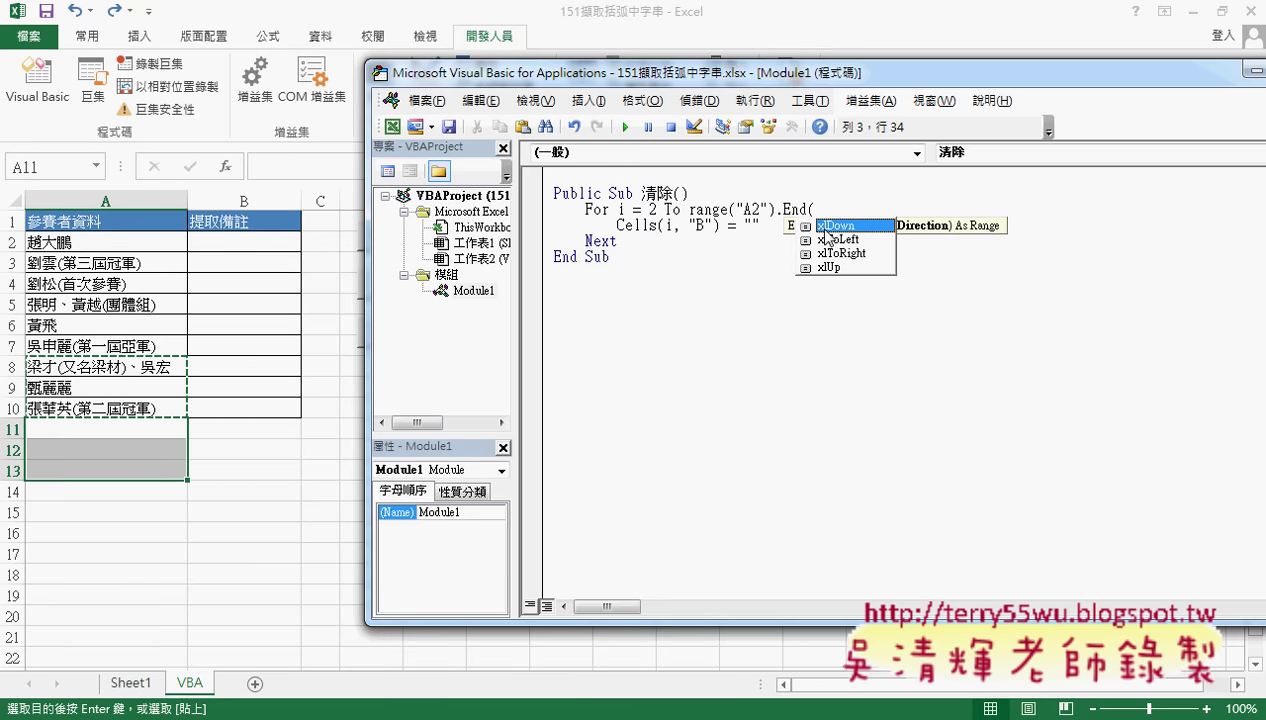
click(842, 254)
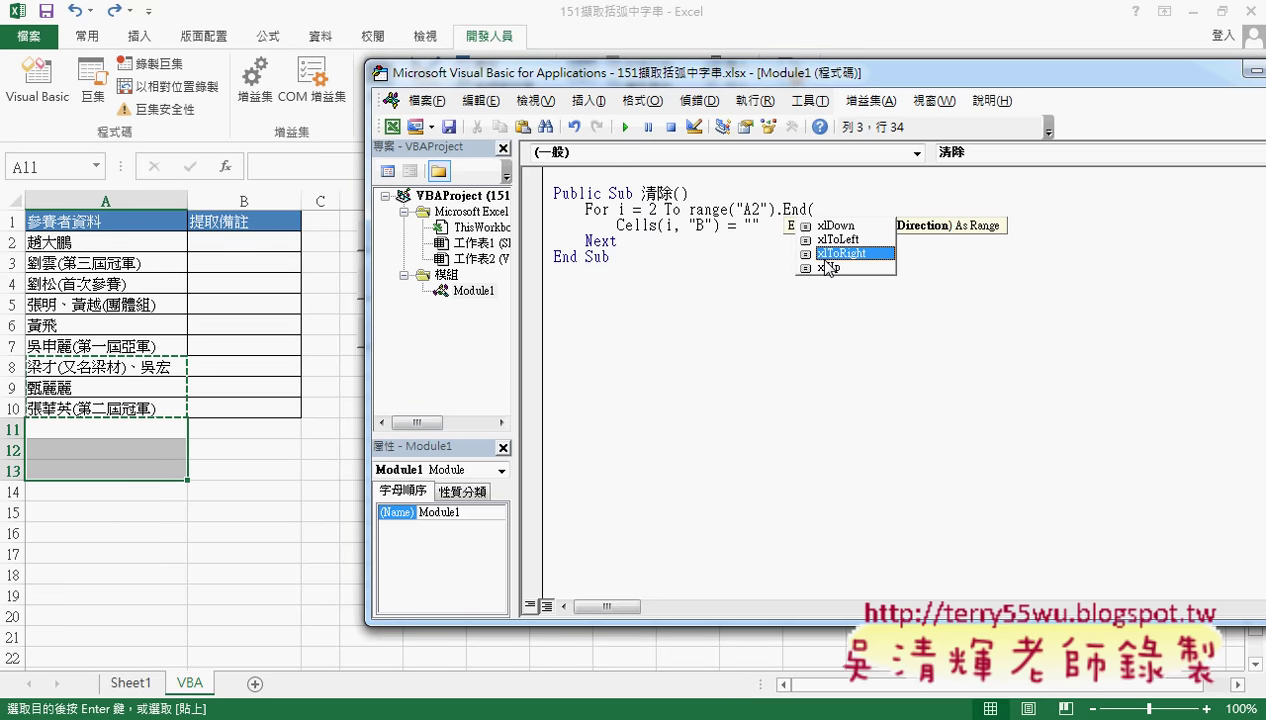
key(Up)
key(Up)
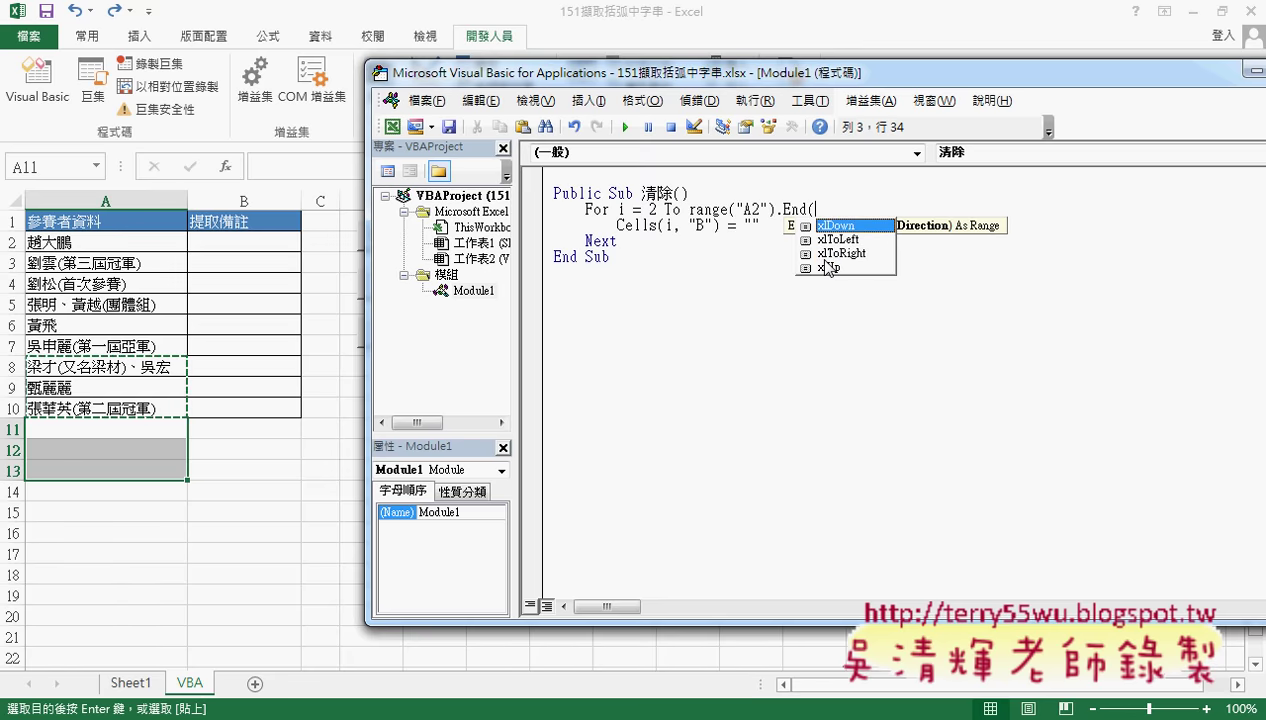
key(Tab)
Append .row so the line reads For i = 2 To range("A2").End(xlDown).row.
text())
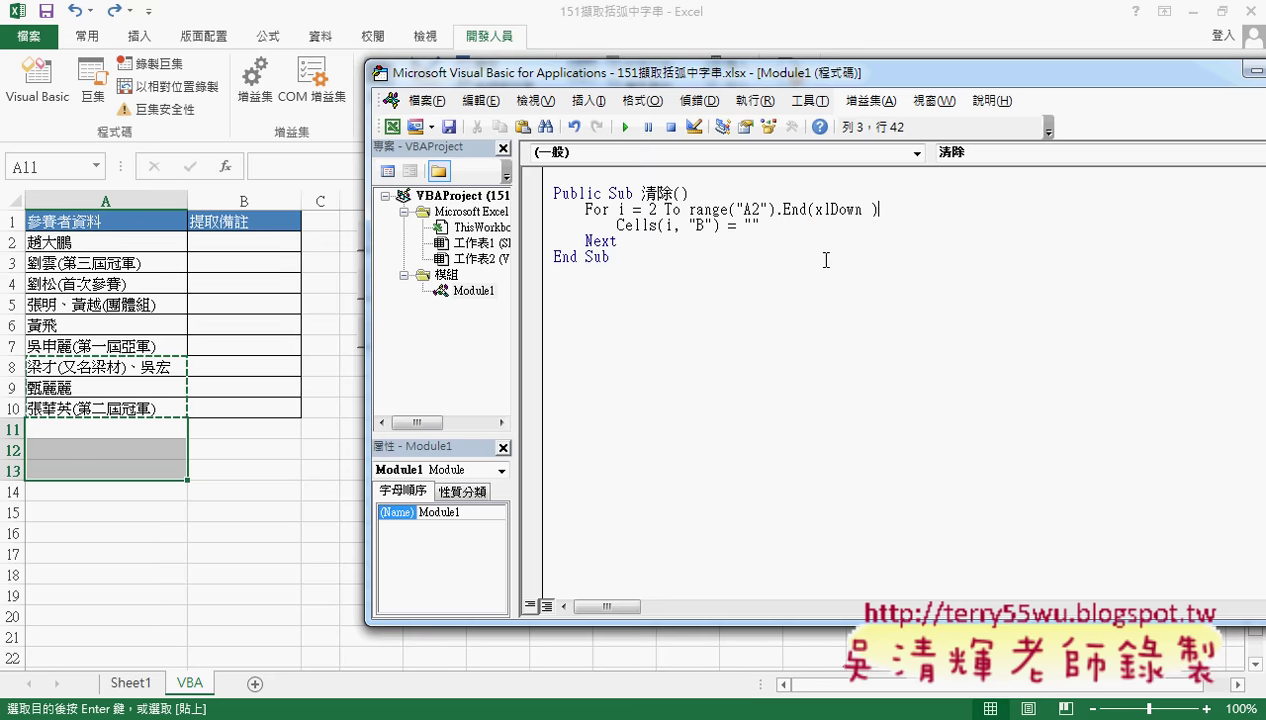
text(.)
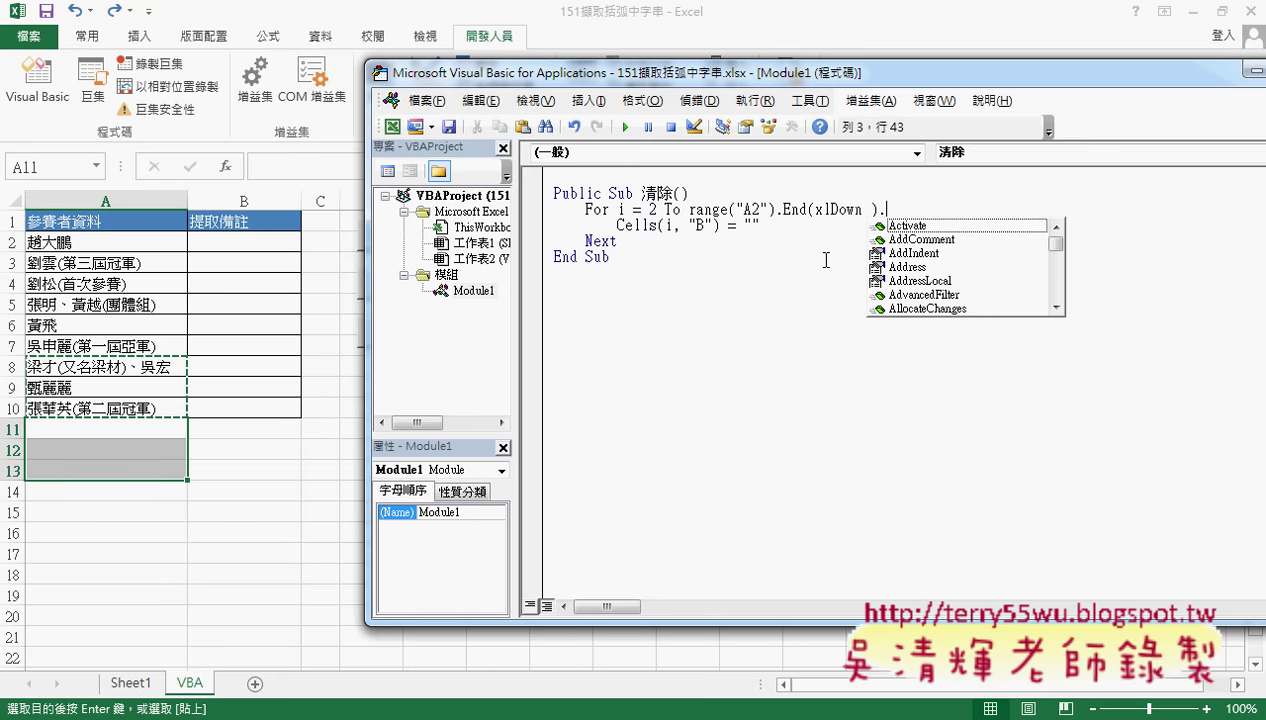
text(ro)
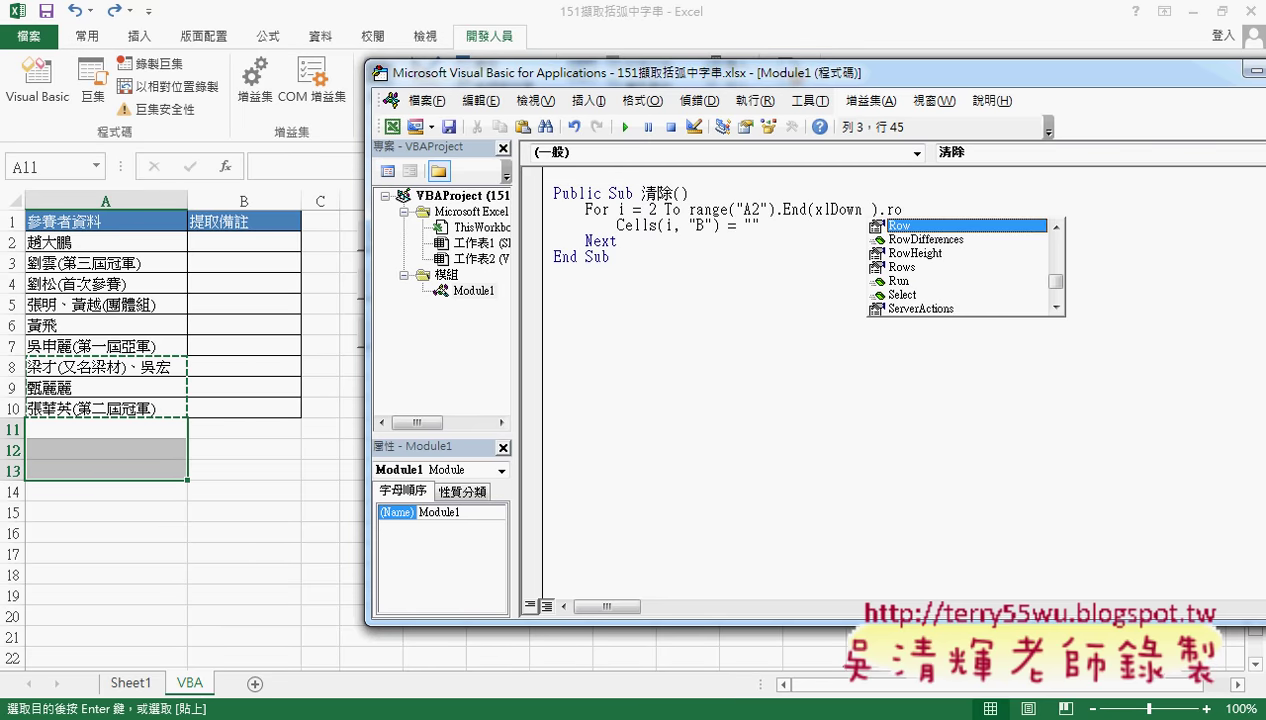
text(w)
drag(888, 234, 910, 234)
drag(24, 418, 22, 426)
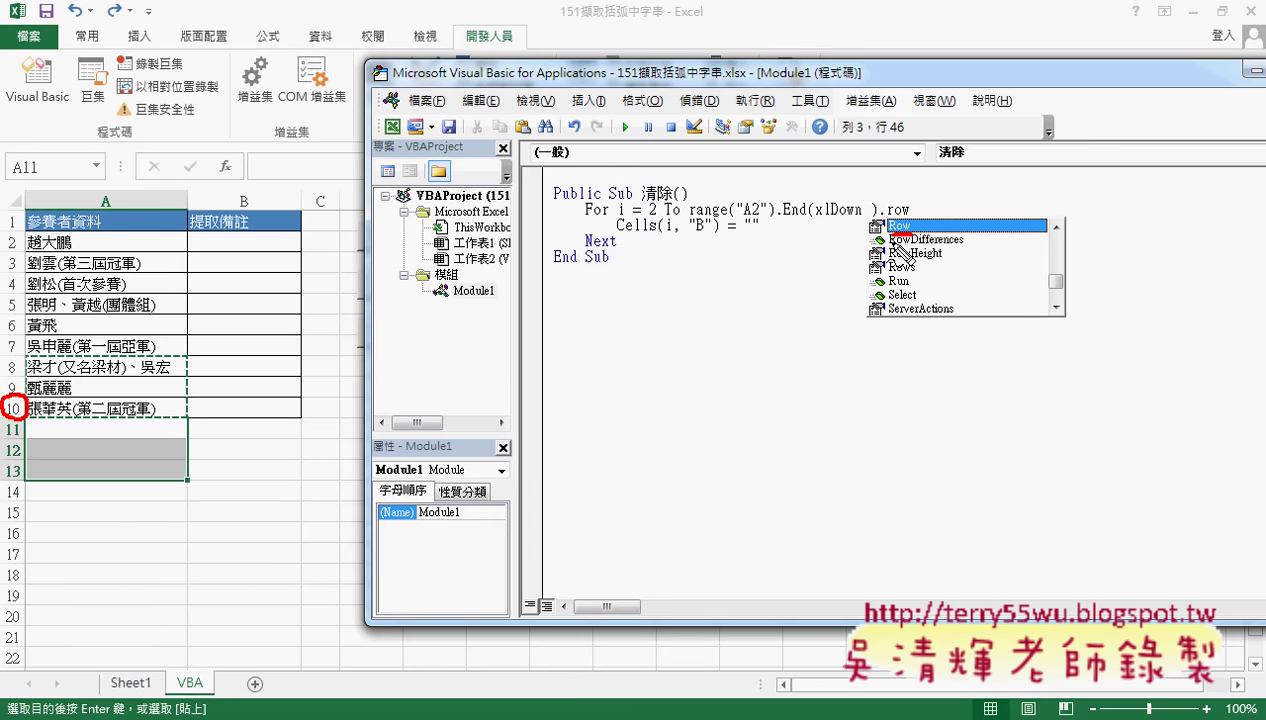
drag(897, 243, 917, 249)
mouse_move(34, 410)
mouse_down()
mouse_move(392, 384)
mouse_move(842, 256)
mouse_move(866, 226)
mouse_move(830, 240)
mouse_move(720, 238)
mouse_move(864, 207)
mouse_move(918, 224)
mouse_up()
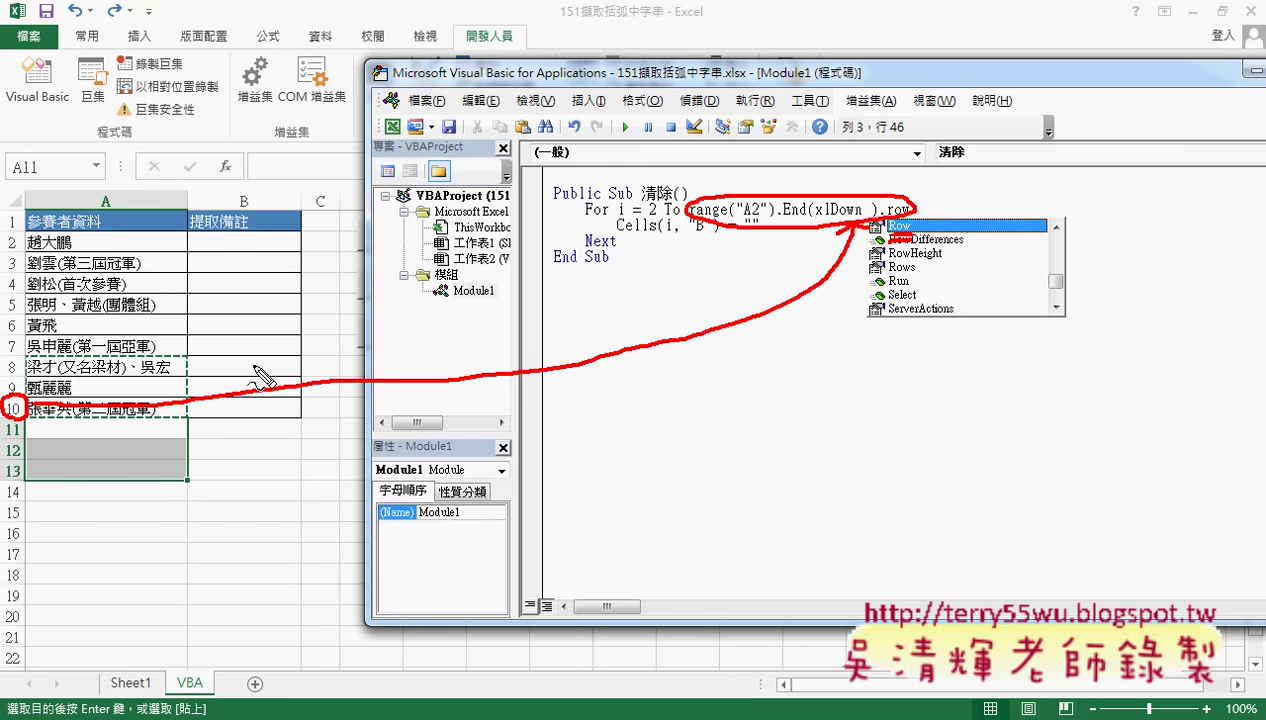
mouse_move(777, 200)
mouse_down()
mouse_move(777, 165)
mouse_move(806, 180)
mouse_move(797, 172)
mouse_up()
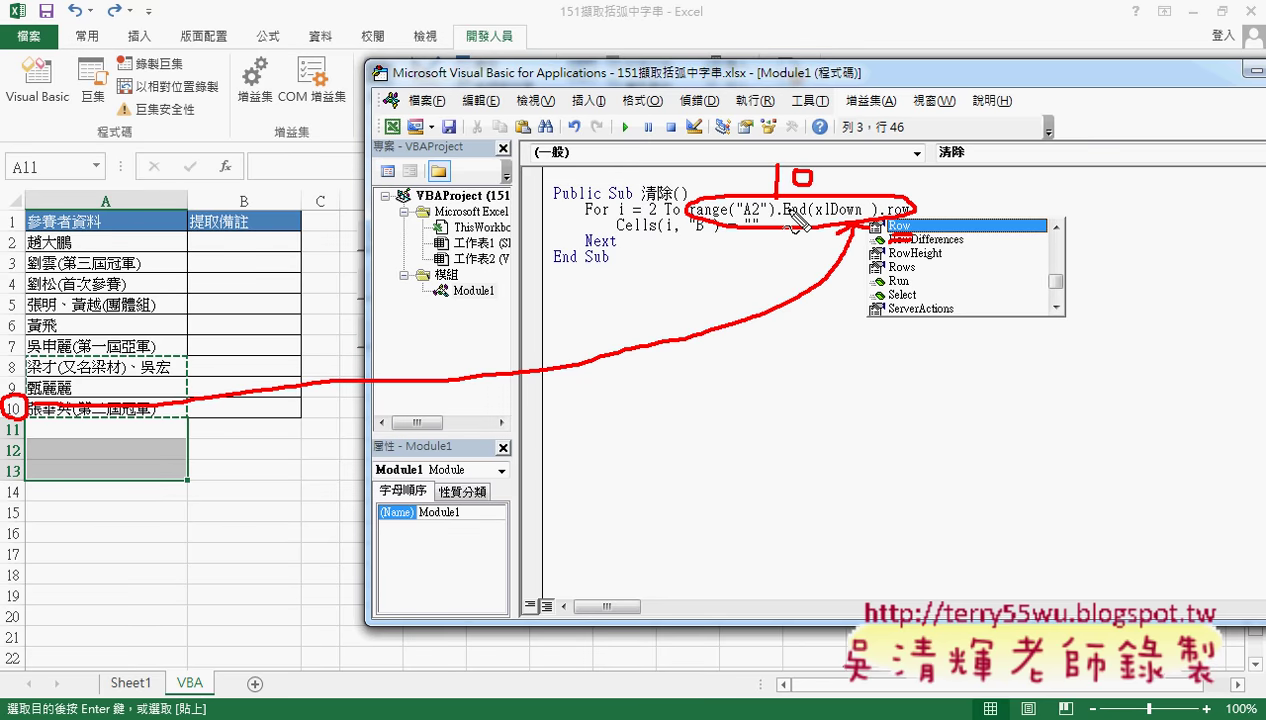
key(Escape)
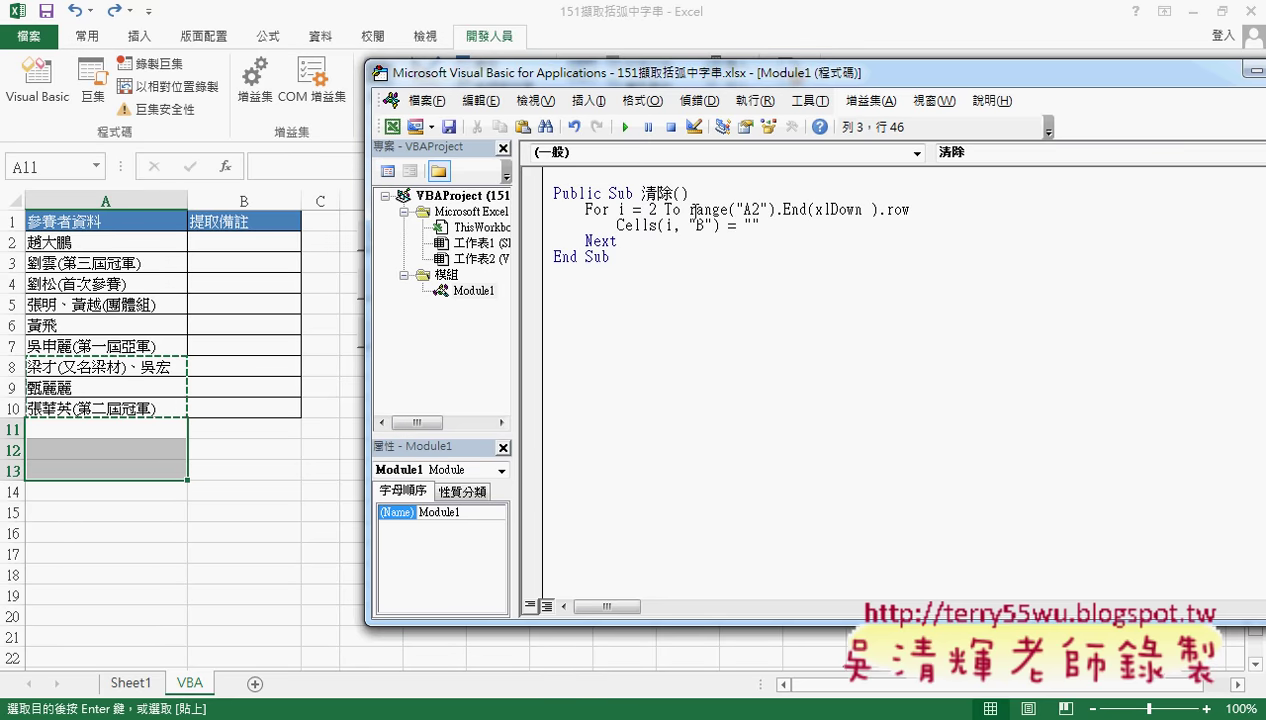
Commit the For line as Range("A2").End(xlDown).Row and move the VBA window right to show the sheet buttons.
drag(688, 209, 909, 209)
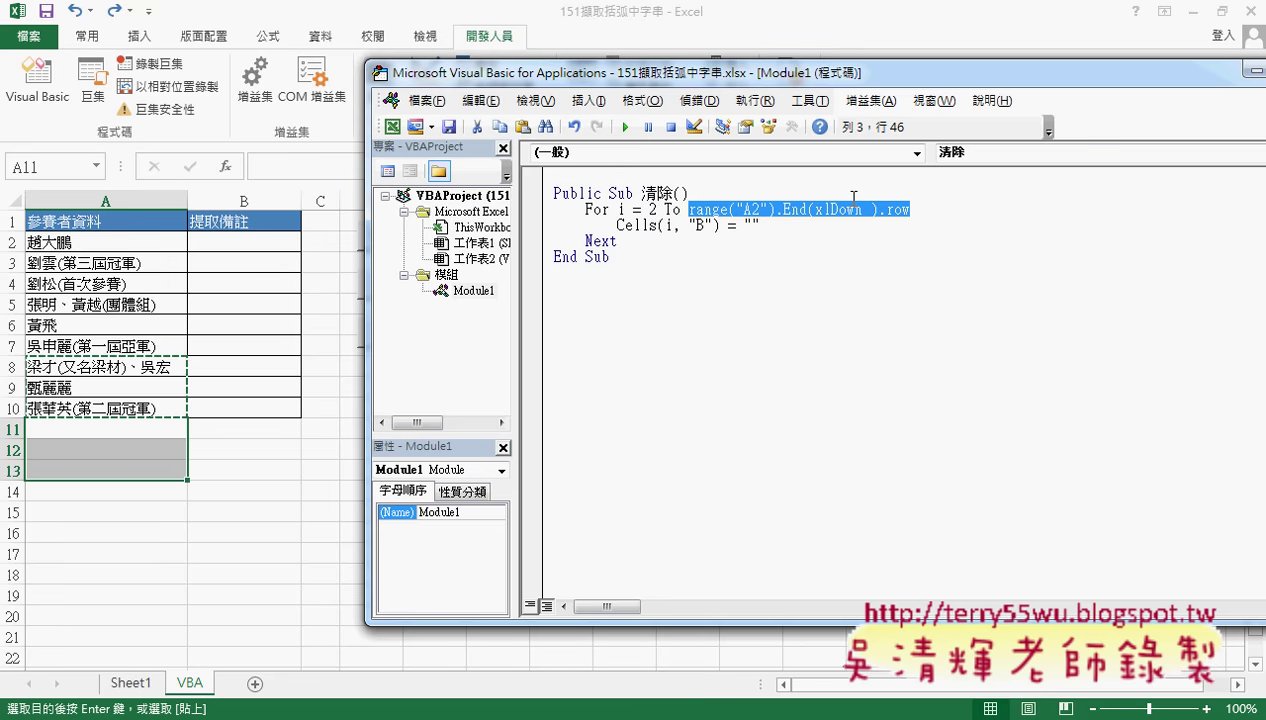
click(912, 209)
drag(912, 209, 881, 209)
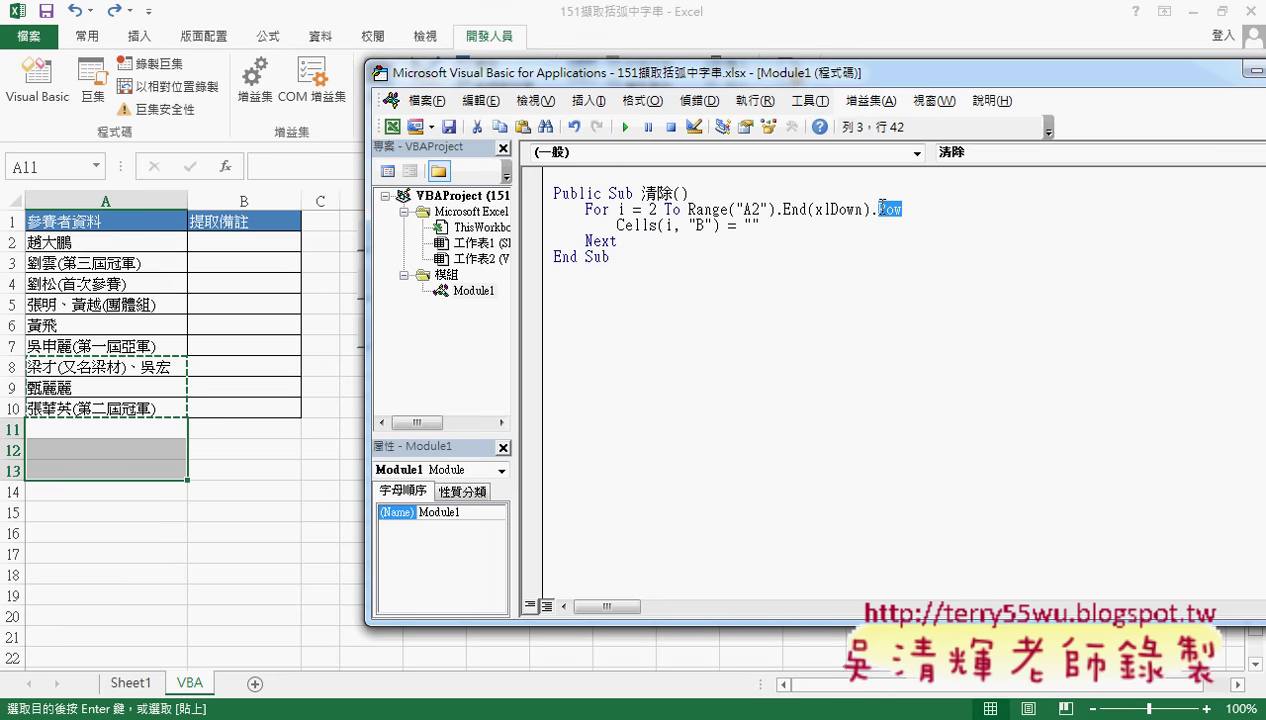
click(771, 317)
drag(741, 73, 788, 80)
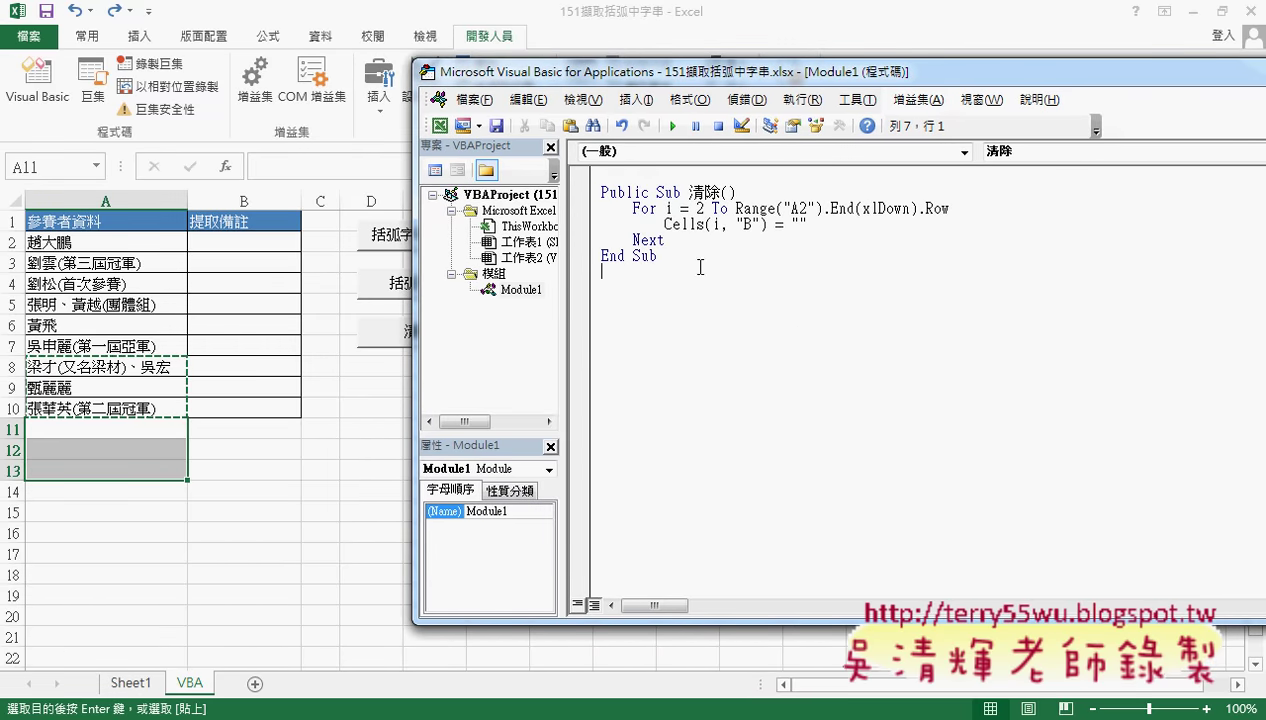
drag(705, 77, 771, 77)
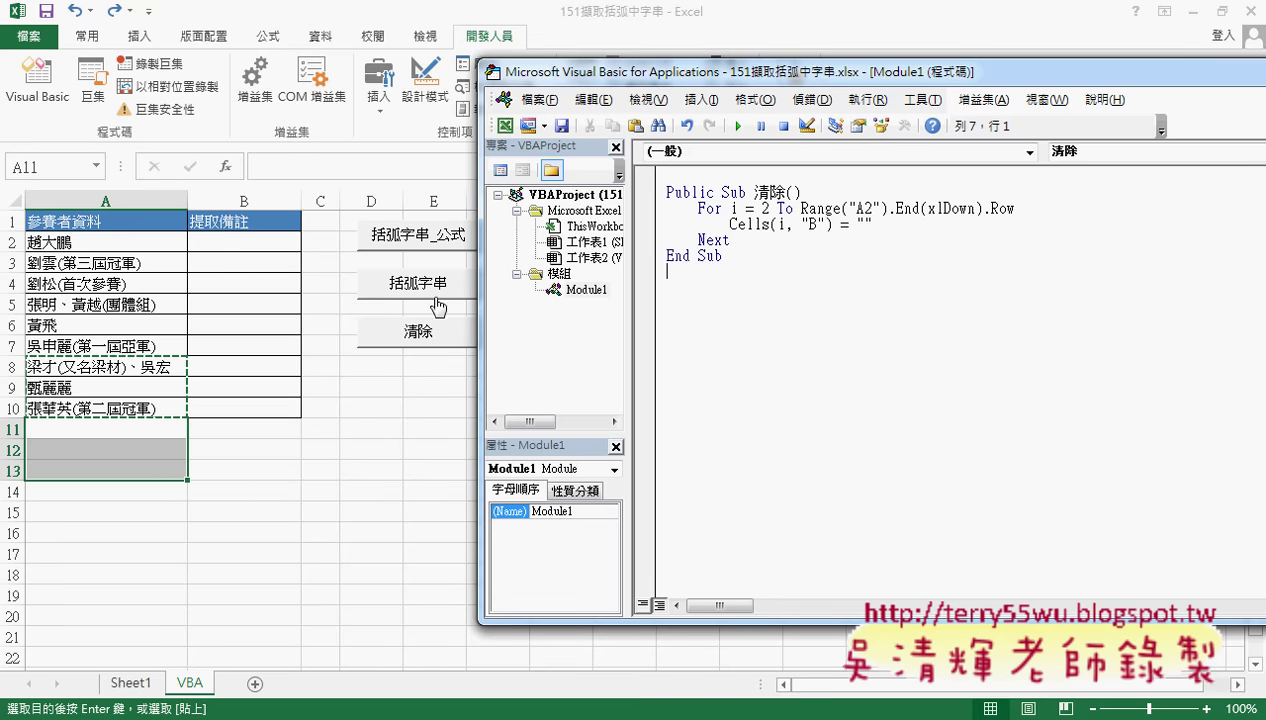